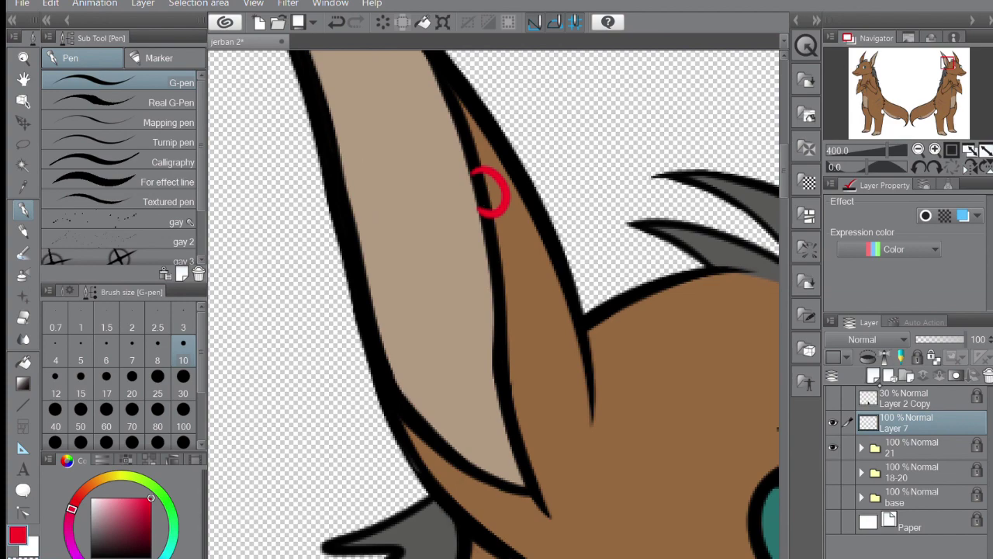
Sketch red jagged markings around the right-hand figure's near eye and a small pointed mark under the left-hand figure's far eye.
{"action": "scroll", "coordinate": [403, 159], "scroll_direction": "up", "scroll_amount": 4}
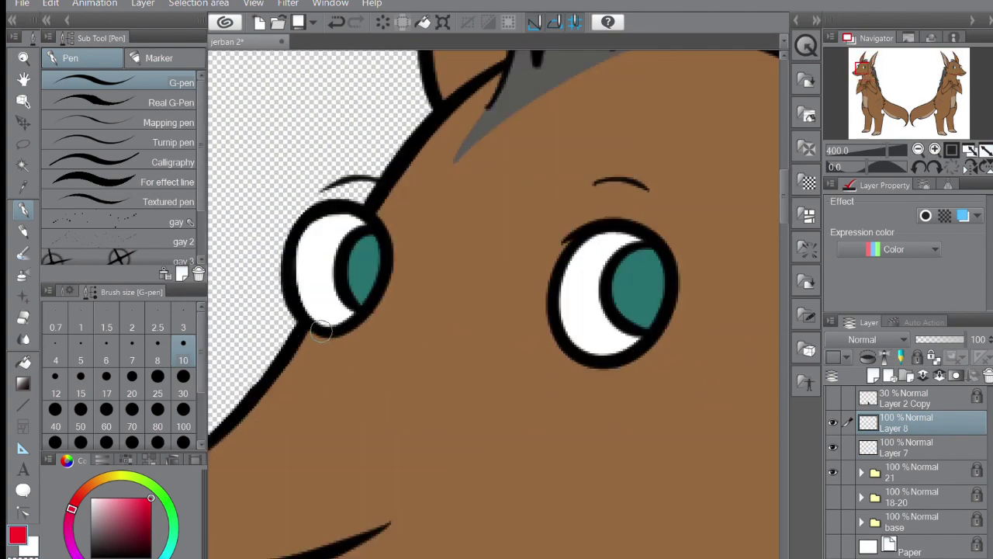
{"action": "scroll", "coordinate": [528, 171], "scroll_direction": "right", "scroll_amount": 6}
{"action": "left_click_drag", "start_coordinate": [494, 250], "coordinate": [419, 268]}
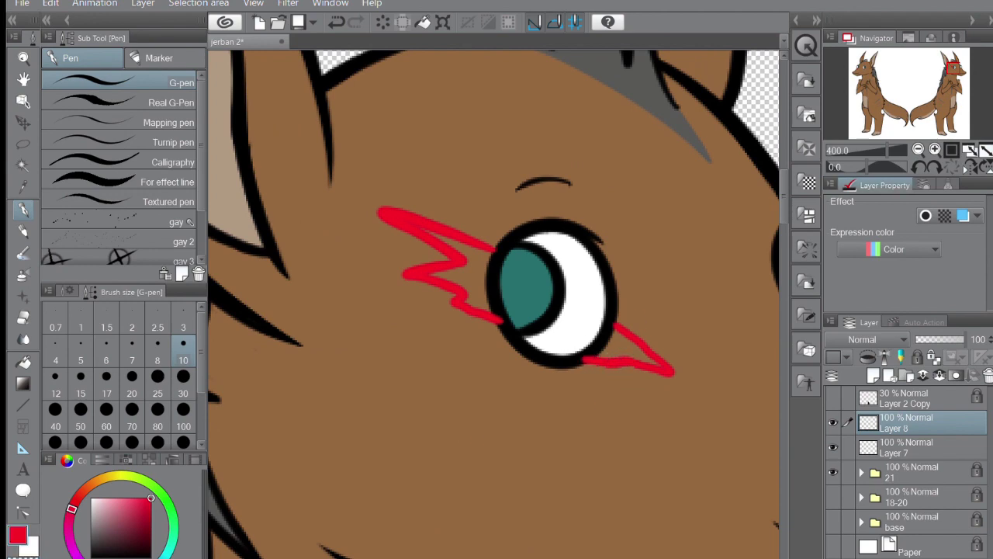
{"action": "key", "text": "h"}
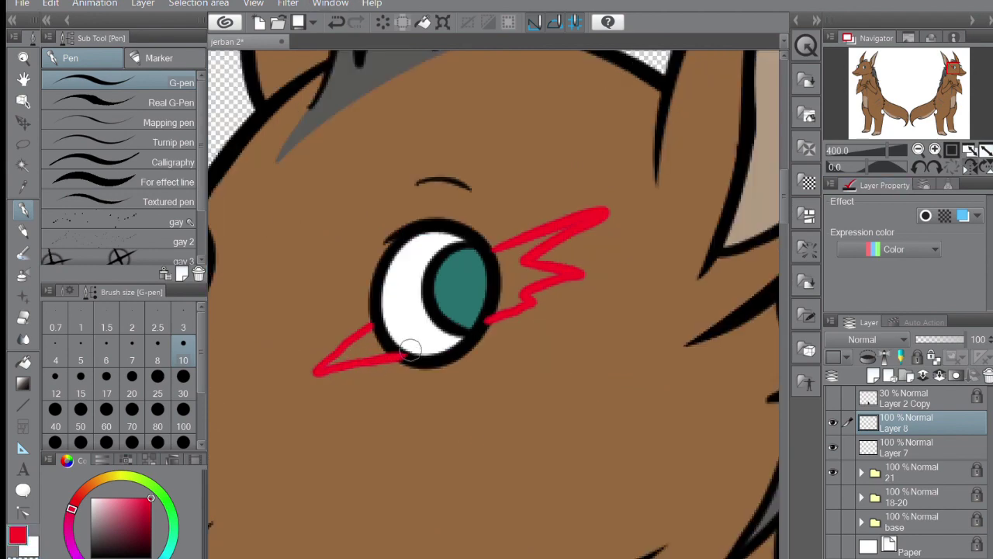
{"action": "scroll", "coordinate": [611, 274], "scroll_direction": "left", "scroll_amount": 10}
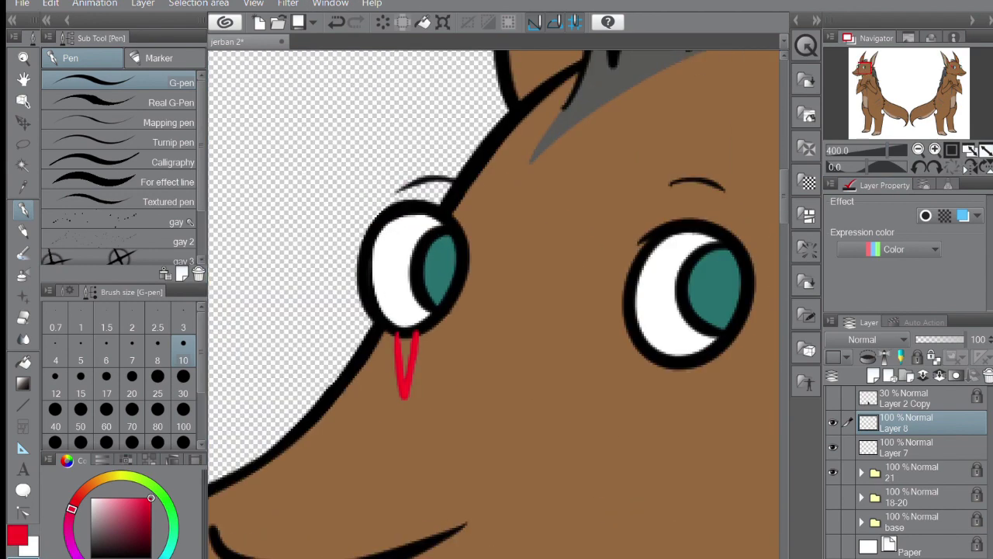
{"action": "scroll", "coordinate": [359, 381], "scroll_direction": "down", "scroll_amount": 10}
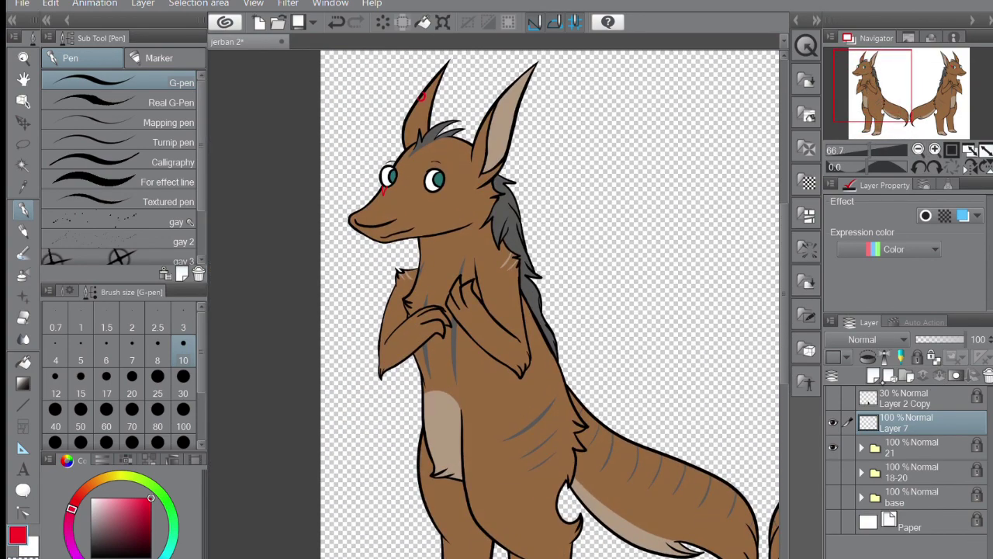
Draw a red curved line across the forehead through the base of the hair tufts on the left-hand figure, using Layer 8.
{"action": "scroll", "coordinate": [422, 97], "scroll_direction": "up", "scroll_amount": 5}
{"action": "scroll", "coordinate": [465, 303], "scroll_direction": "up", "scroll_amount": 5}
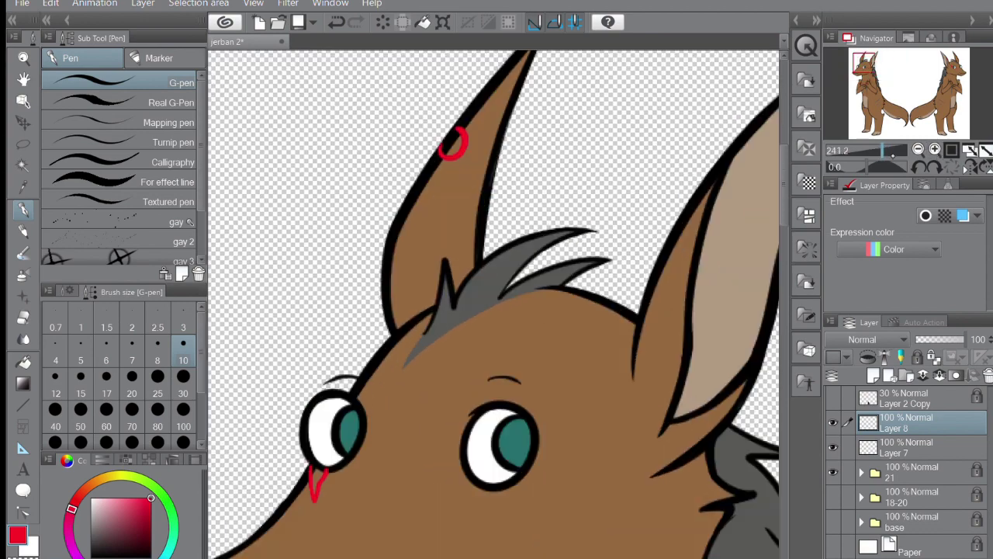
{"action": "left_click_drag", "start_coordinate": [384, 415], "coordinate": [518, 234]}
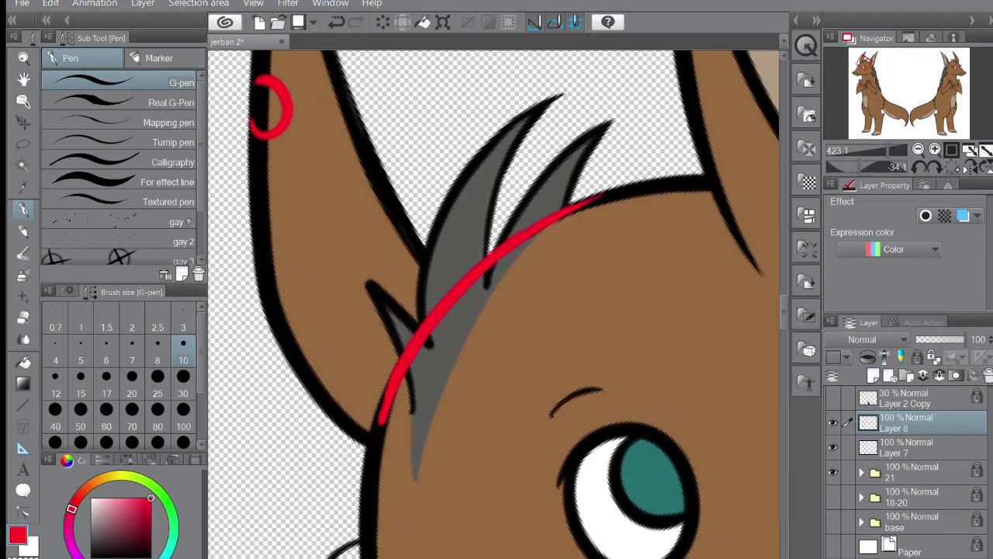
Duplicate the red forehead line, mirror it onto the right-hand figure and merge the copy into Layer 8.
{"action": "key", "text": "ctrl+alt+0"}
{"action": "key", "text": "ctrl+0"}
{"action": "key", "text": "m"}
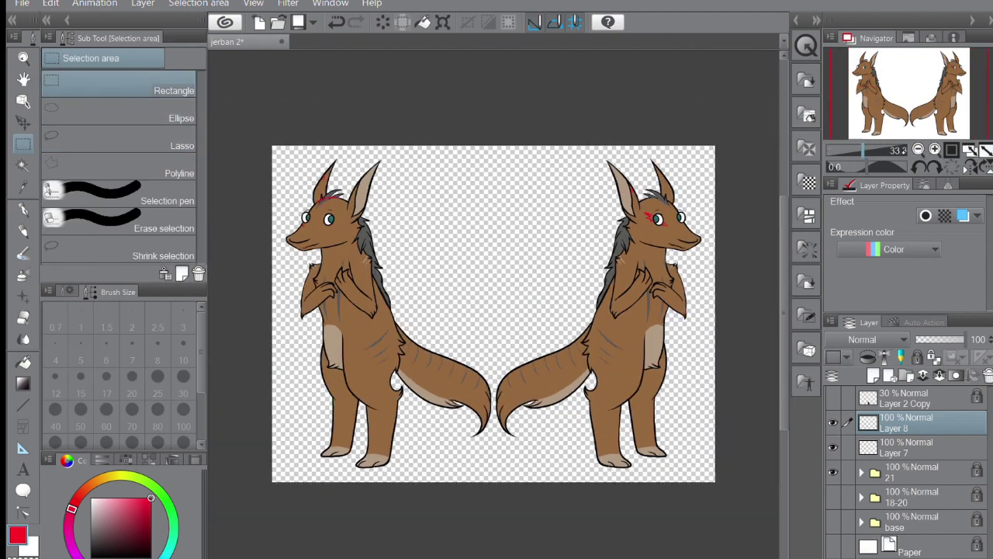
{"action": "key", "text": "ctrl+a"}
{"action": "key", "text": "ctrl+c"}
{"action": "key", "text": "ctrl+v"}
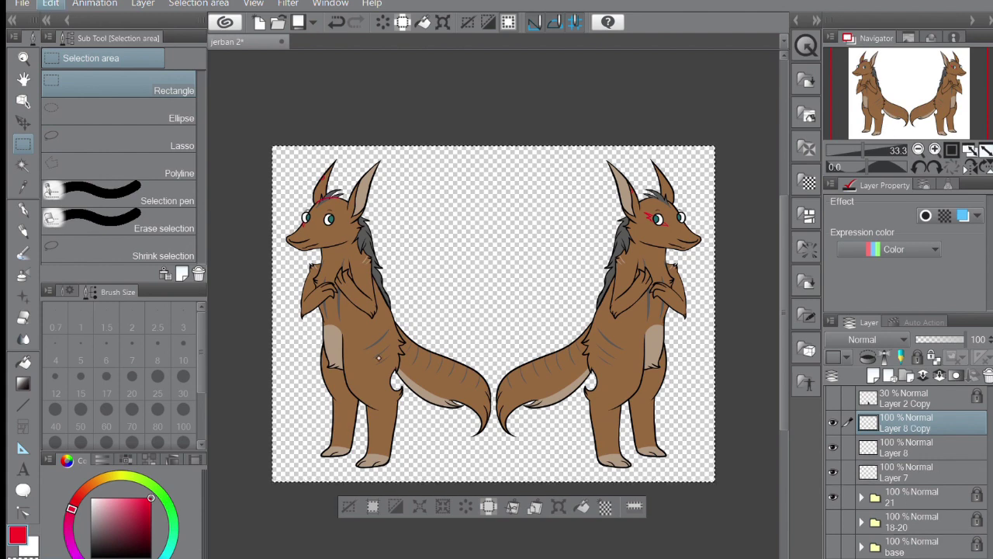
{"action": "key", "text": "ctrl+d"}
{"action": "key", "text": "ctrl+e"}
{"action": "key", "text": "p"}
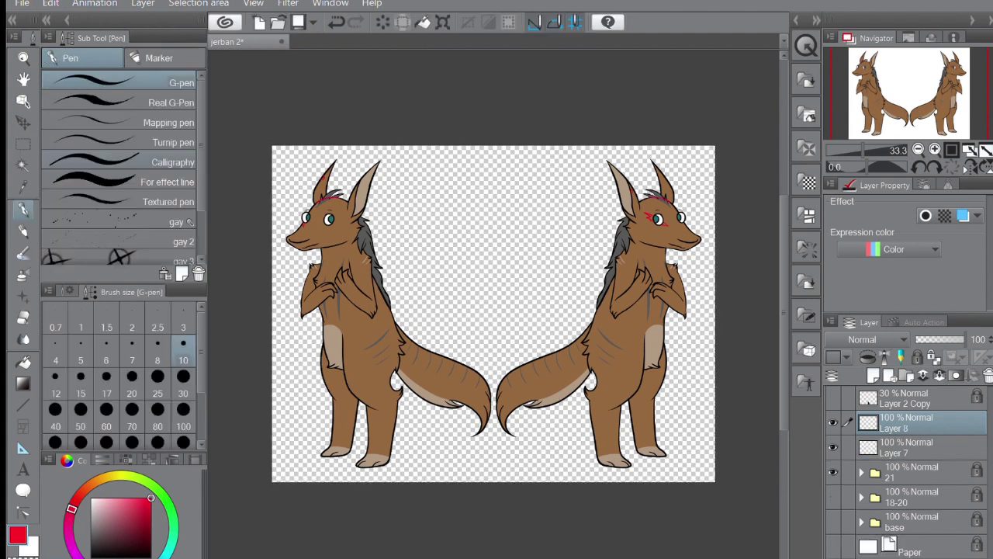
Draw a curved red line down the neck through the front of the left-hand figure's mane.
{"action": "scroll", "coordinate": [391, 205], "scroll_direction": "up", "scroll_amount": 10}
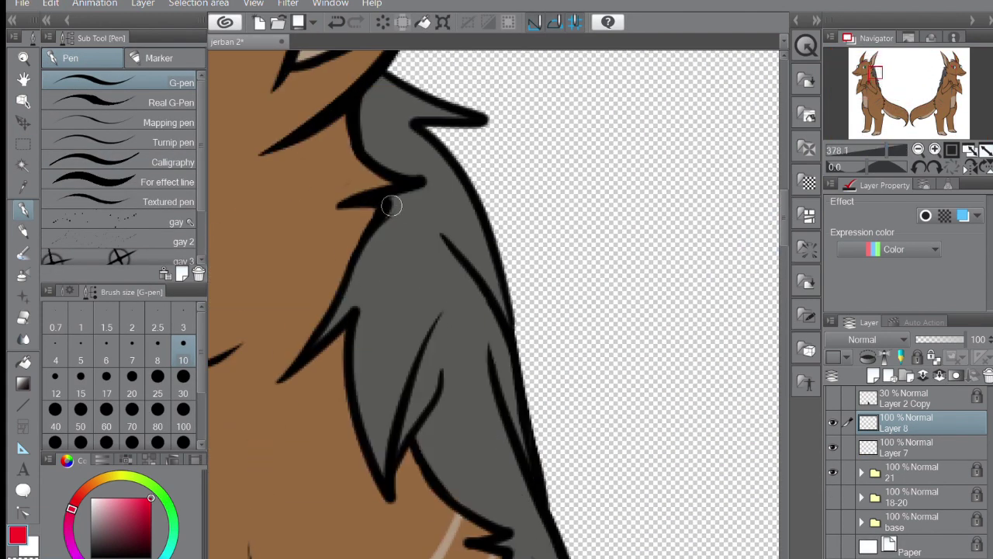
{"action": "left_click_drag", "start_coordinate": [392, 205], "coordinate": [392, 370]}
{"action": "left_click_drag", "start_coordinate": [412, 408], "coordinate": [411, 360]}
{"action": "scroll", "coordinate": [412, 361], "scroll_direction": "down", "scroll_amount": 8}
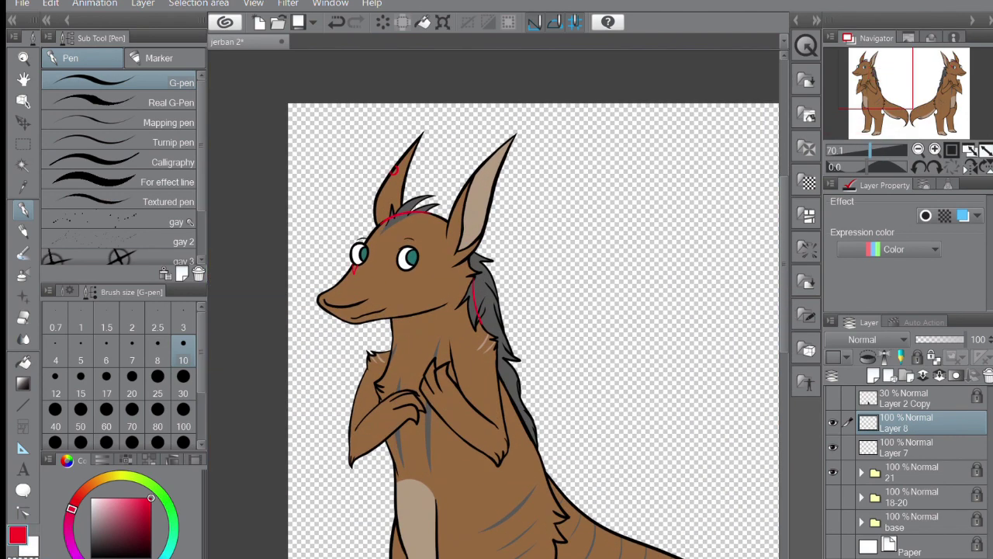
Duplicate the red mane line, mirror it onto the right-hand figure and merge the markings into Layer 7.
{"action": "scroll", "coordinate": [411, 361], "scroll_direction": "down", "scroll_amount": 6}
{"action": "key", "text": "m"}
{"action": "key", "text": "ctrl+a"}
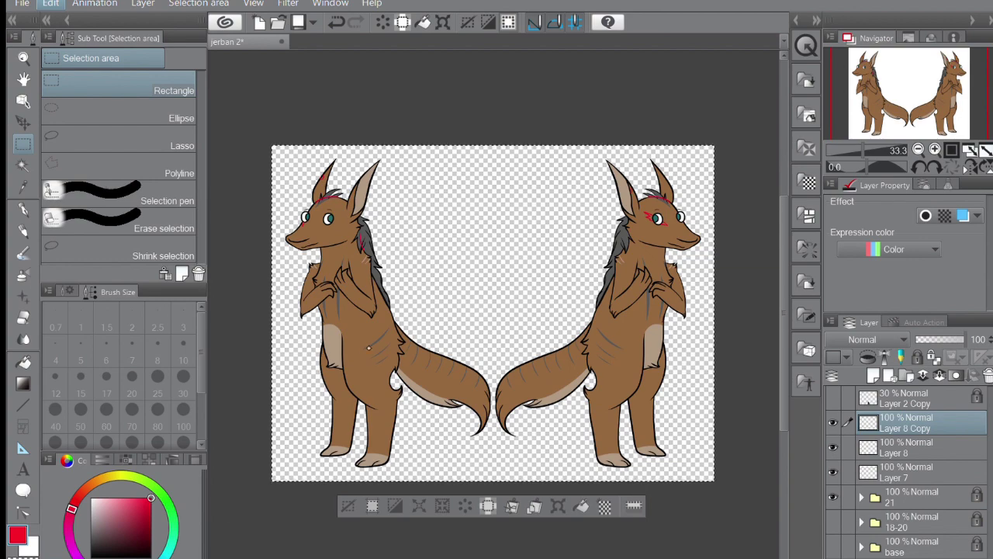
{"action": "key", "text": "ctrl+z"}
{"action": "key", "text": "ctrl+z"}
{"action": "key", "text": "p"}
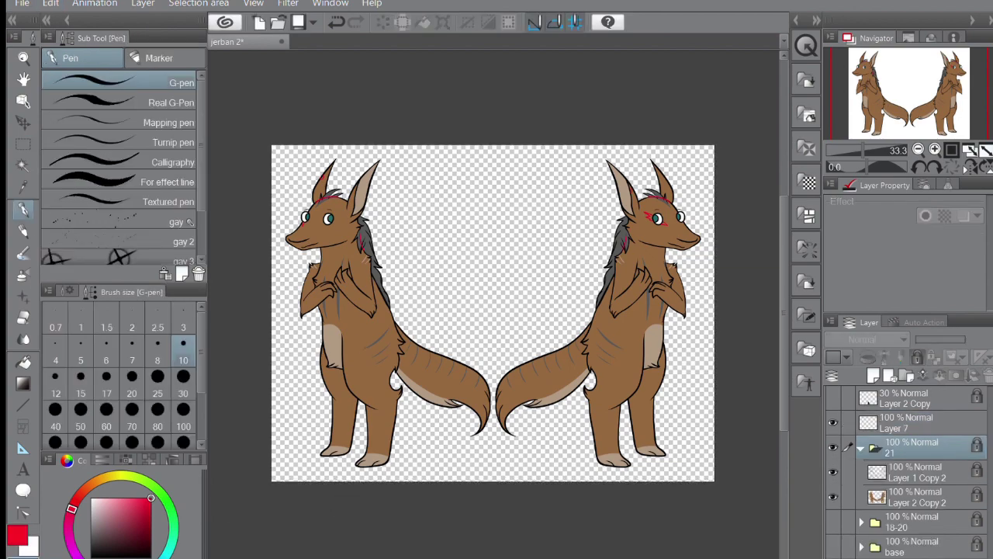
Unlock Layer 1 Copy 2, and on a new layer above Layer 7 draw a red spike from the forehead line up the far ear's edge.
{"action": "left_click", "coordinate": [915, 471]}
{"action": "scroll", "coordinate": [493, 349], "scroll_direction": "up", "scroll_amount": 5}
{"action": "left_click", "coordinate": [908, 422]}
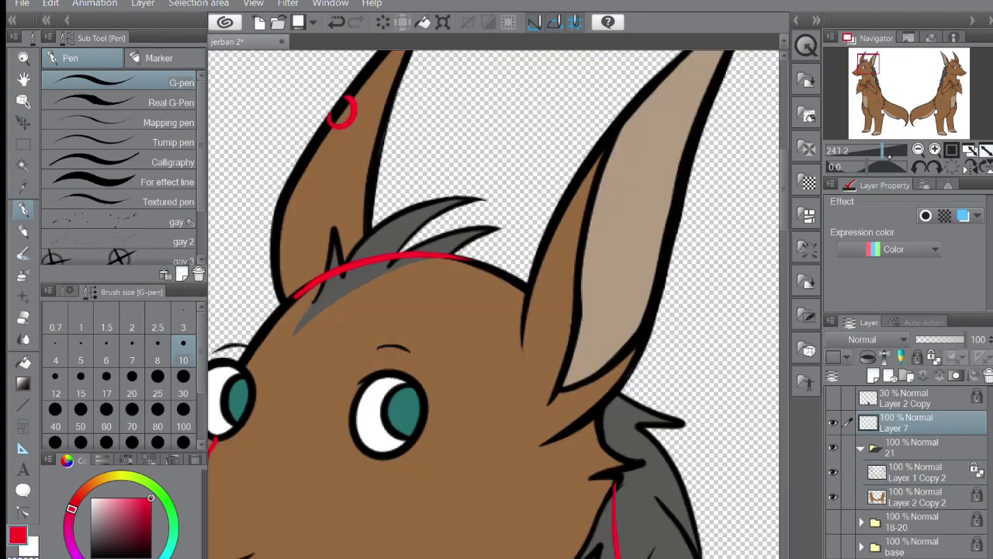
{"action": "key", "text": "ctrl+shift+n"}
{"action": "scroll", "coordinate": [357, 256], "scroll_direction": "up", "scroll_amount": 3}
{"action": "left_click_drag", "start_coordinate": [399, 281], "coordinate": [402, 363]}
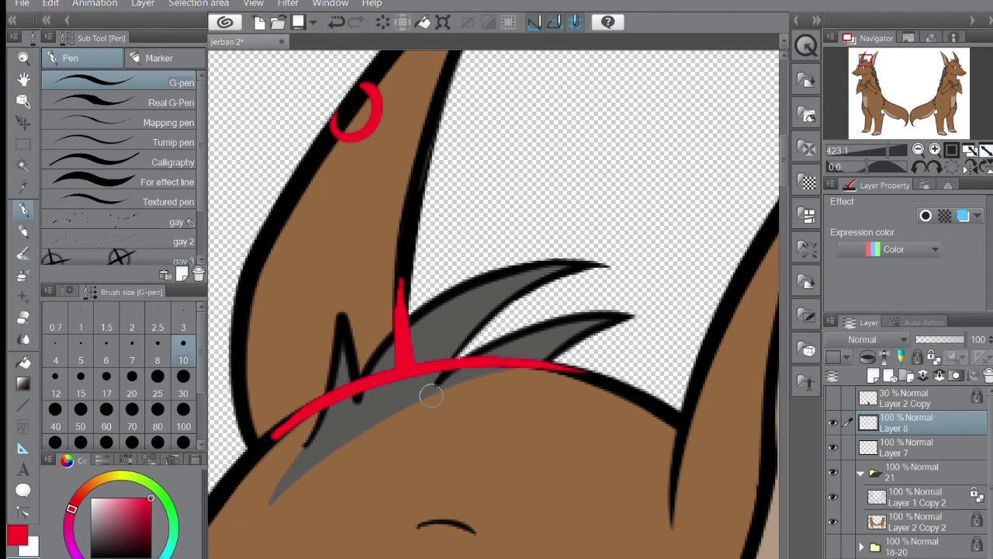
Duplicate the red ear-base stroke, mirror it onto the right-hand figure and merge both layers down into Layer 7.
{"action": "key", "text": "ctrl+c"}
{"action": "key", "text": "ctrl+v"}
{"action": "key", "text": "ctrl+0"}
{"action": "key", "text": "m"}
{"action": "key", "text": "ctrl+a"}
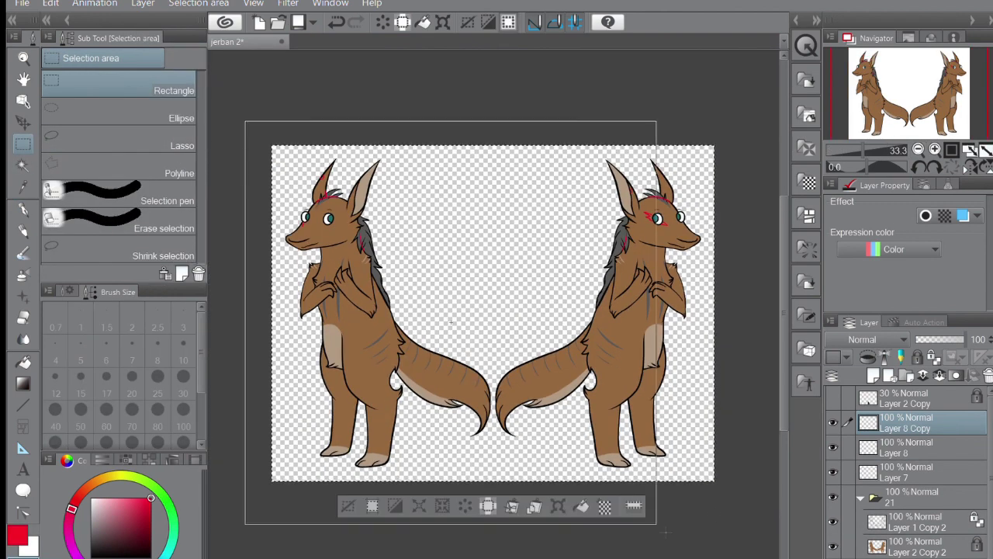
{"action": "key", "text": "Return"}
{"action": "key", "text": "ctrl+e"}
{"action": "key", "text": "ctrl+e"}
{"action": "key", "text": "ctrl+d"}
Erase the black outlines of the left-hand figure's forehead hair tufts on Layer 1 Copy 2.
{"action": "left_click", "coordinate": [915, 471]}
{"action": "key", "text": "p"}
{"action": "scroll", "coordinate": [424, 351], "scroll_direction": "up", "scroll_amount": 10}
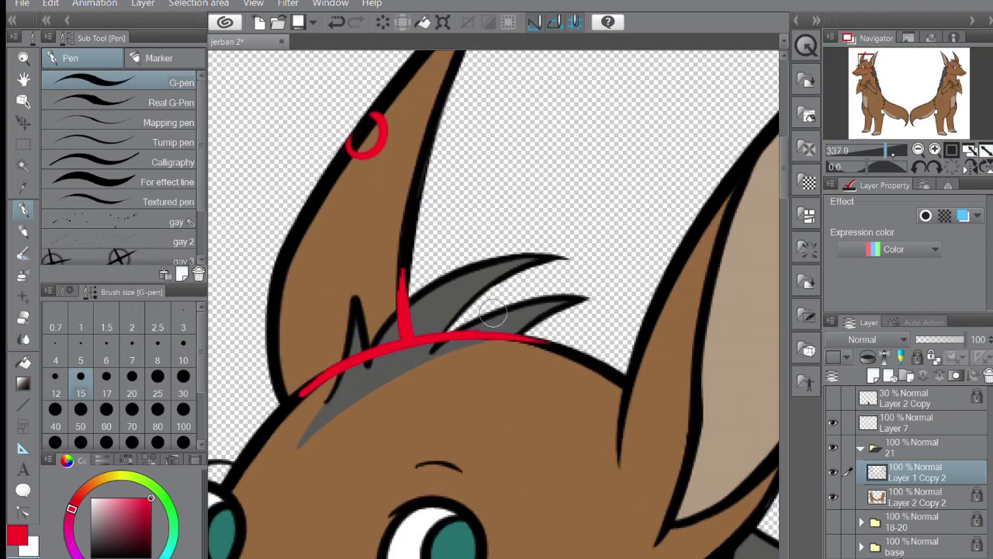
{"action": "mouse_move", "coordinate": [424, 350]}
{"action": "left_mouse_down"}
{"action": "mouse_move", "coordinate": [572, 223]}
{"action": "mouse_move", "coordinate": [493, 313]}
{"action": "mouse_move", "coordinate": [399, 270]}
{"action": "mouse_move", "coordinate": [388, 284]}
{"action": "mouse_move", "coordinate": [526, 318]}
{"action": "mouse_move", "coordinate": [594, 288]}
{"action": "left_mouse_up"}
{"action": "left_click_drag", "start_coordinate": [256, 434], "coordinate": [328, 314]}
{"action": "key", "text": "bracketleft"}
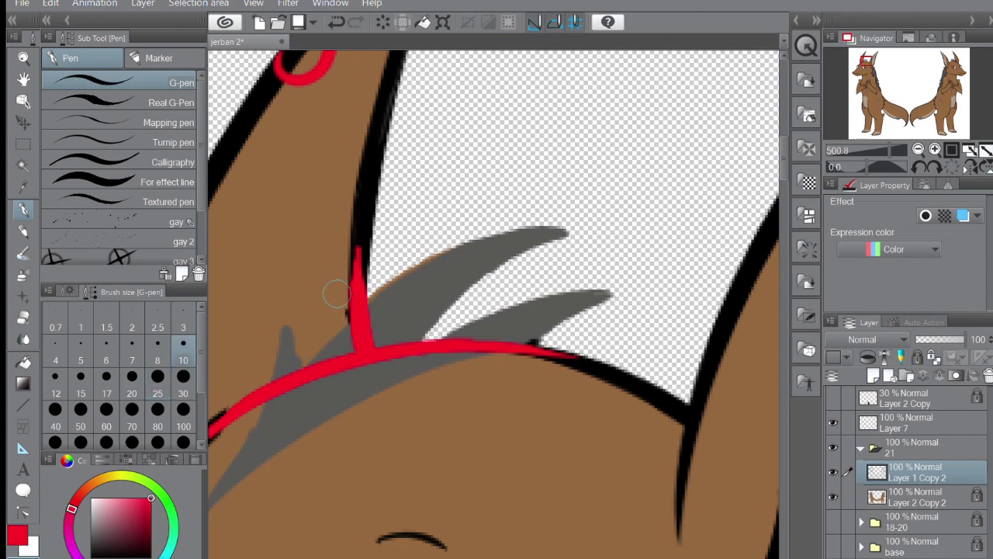
{"action": "left_click_drag", "start_coordinate": [536, 339], "coordinate": [745, 339]}
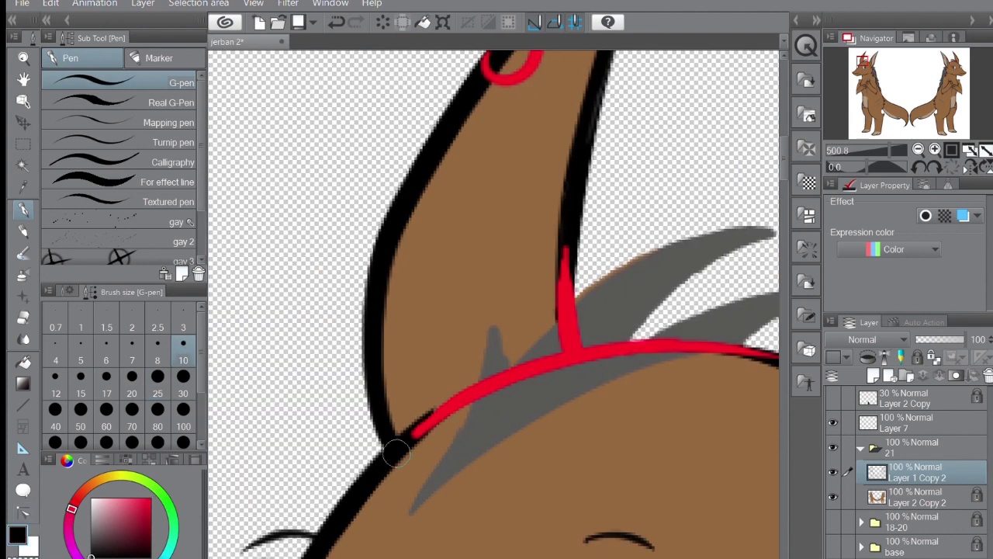
Erase the black ear outline inside the red ring mark on Layer 1 Copy 2.
{"action": "scroll", "coordinate": [487, 370], "scroll_direction": "up", "scroll_amount": 3}
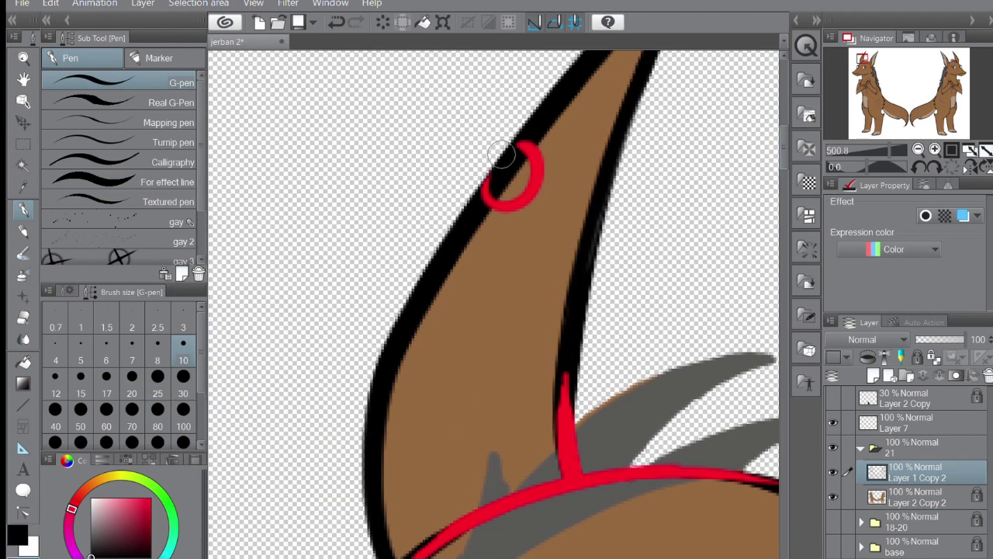
{"action": "left_click_drag", "start_coordinate": [772, 243], "coordinate": [492, 288]}
{"action": "scroll", "coordinate": [697, 218], "scroll_direction": "up", "scroll_amount": 3}
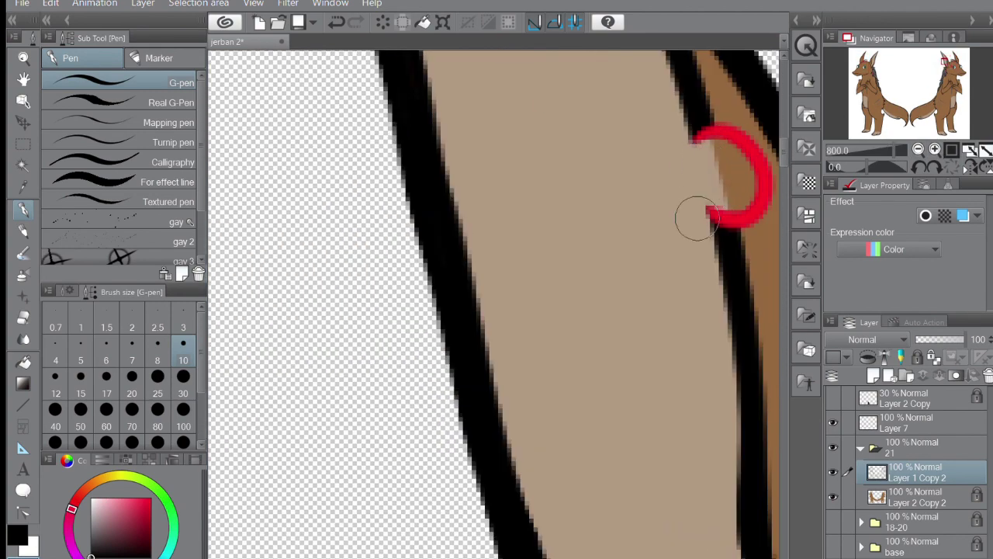
{"action": "scroll", "coordinate": [697, 218], "scroll_direction": "down", "scroll_amount": 3}
Erase the black outlines of the right-hand figure's forehead hair tufts, leaving only the grey fill around the red line.
{"action": "left_click_drag", "start_coordinate": [697, 218], "coordinate": [590, 210]}
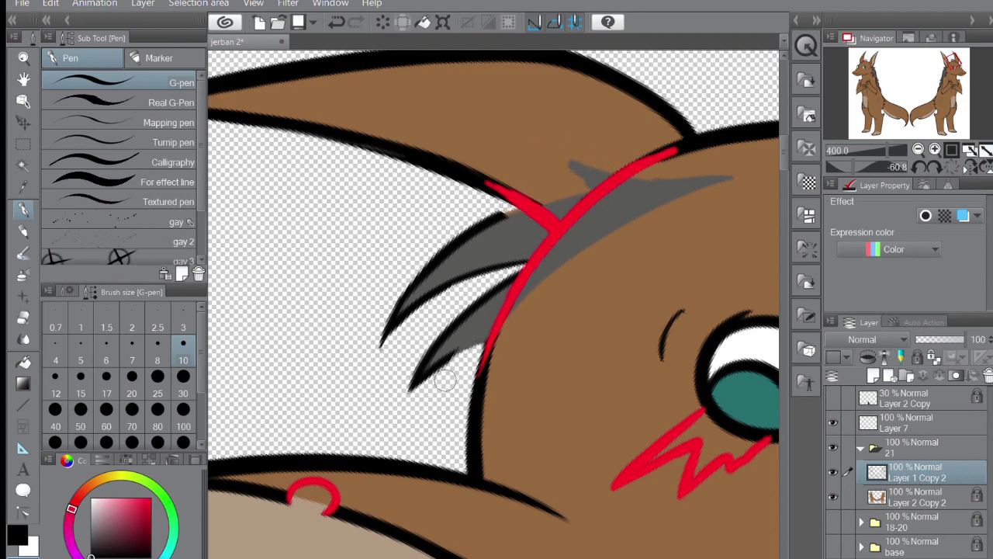
{"action": "key", "text": "ctrl+z"}
{"action": "key", "text": "ctrl+z"}
{"action": "key", "text": "ctrl+z"}
{"action": "key", "text": "ctrl+z"}
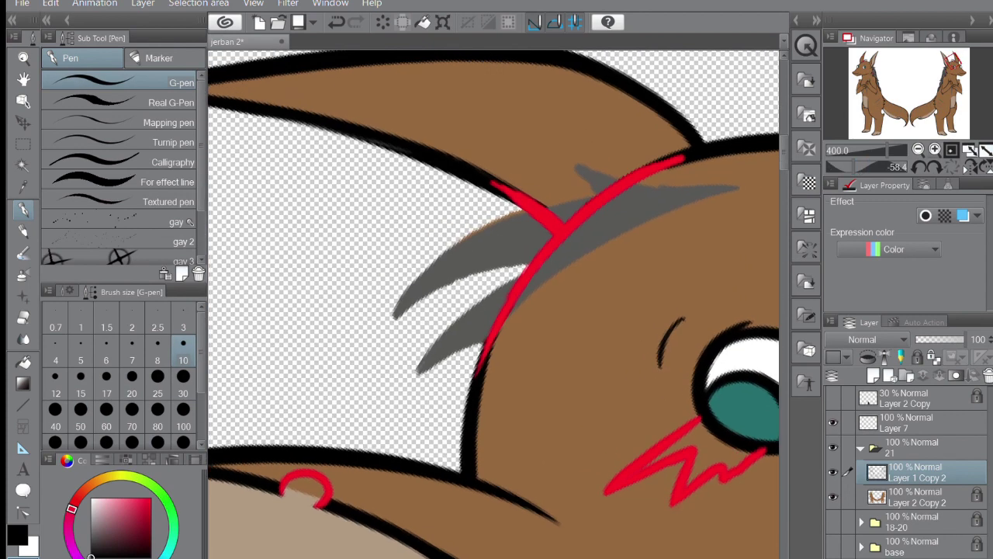
{"action": "scroll", "coordinate": [489, 341], "scroll_direction": "up", "scroll_amount": 3}
{"action": "scroll", "coordinate": [590, 198], "scroll_direction": "down", "scroll_amount": 3}
{"action": "left_click_drag", "start_coordinate": [590, 198], "coordinate": [377, 450]}
{"action": "scroll", "coordinate": [376, 450], "scroll_direction": "up", "scroll_amount": 3}
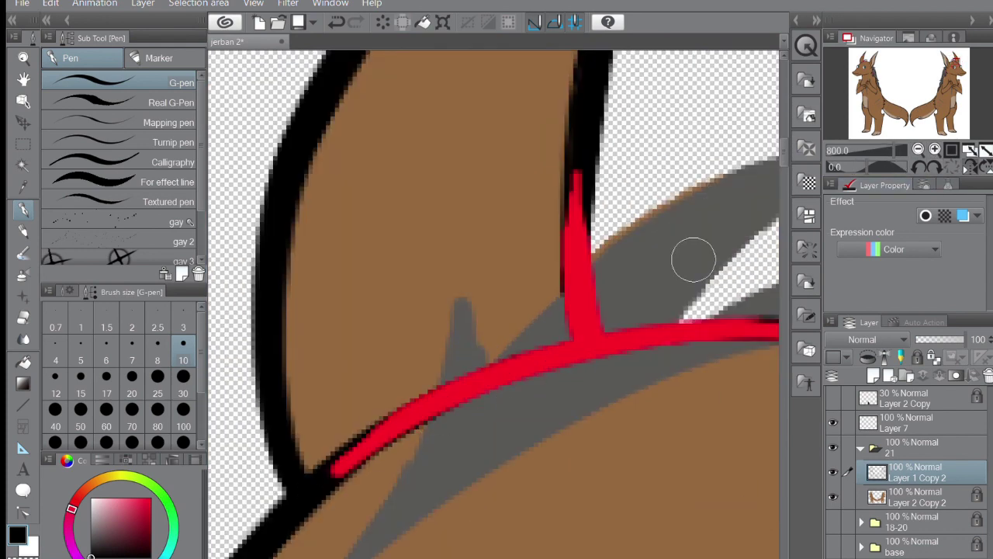
{"action": "scroll", "coordinate": [530, 247], "scroll_direction": "down", "scroll_amount": 2}
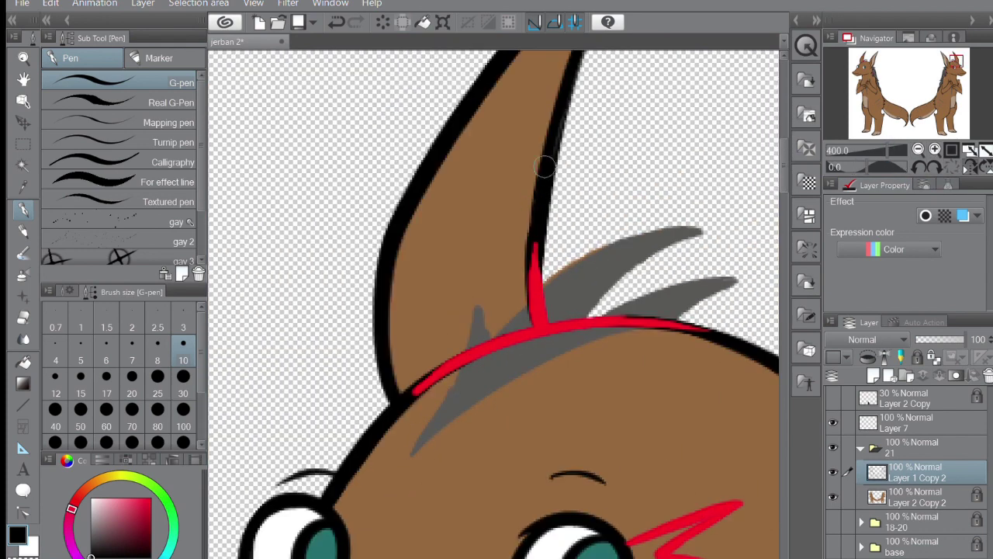
{"action": "scroll", "coordinate": [546, 245], "scroll_direction": "down", "scroll_amount": 3}
Lock the transparent pixels of Layer 7 and recolour the red forehead and eye markings black with brush size 60.
{"action": "left_click", "coordinate": [908, 423]}
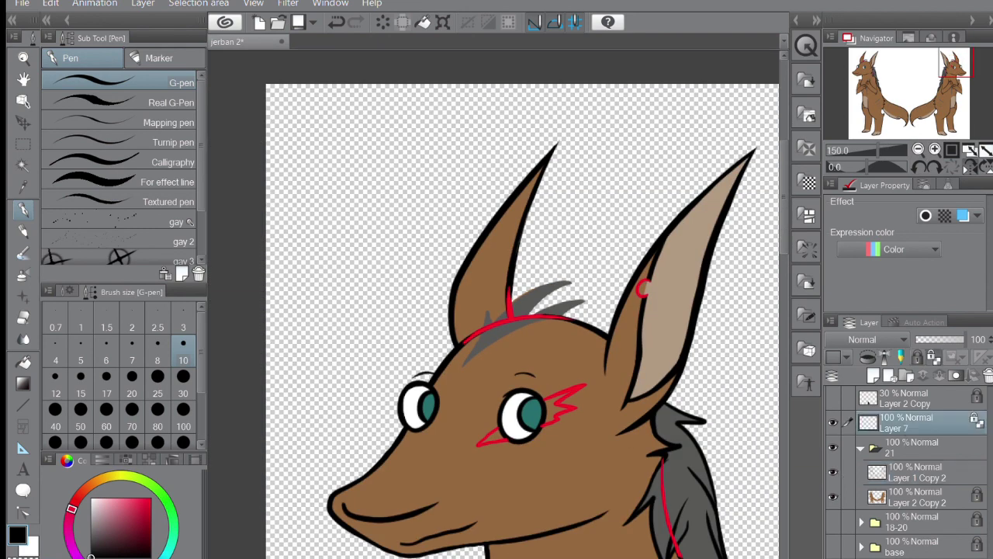
{"action": "left_click", "coordinate": [107, 441]}
{"action": "scroll", "coordinate": [668, 295], "scroll_direction": "up", "scroll_amount": 1}
Erase the black outline along the front edge of the right-hand figure's mane on Layer 1 Copy 2 with brush size 20.
{"action": "left_click", "coordinate": [901, 474]}
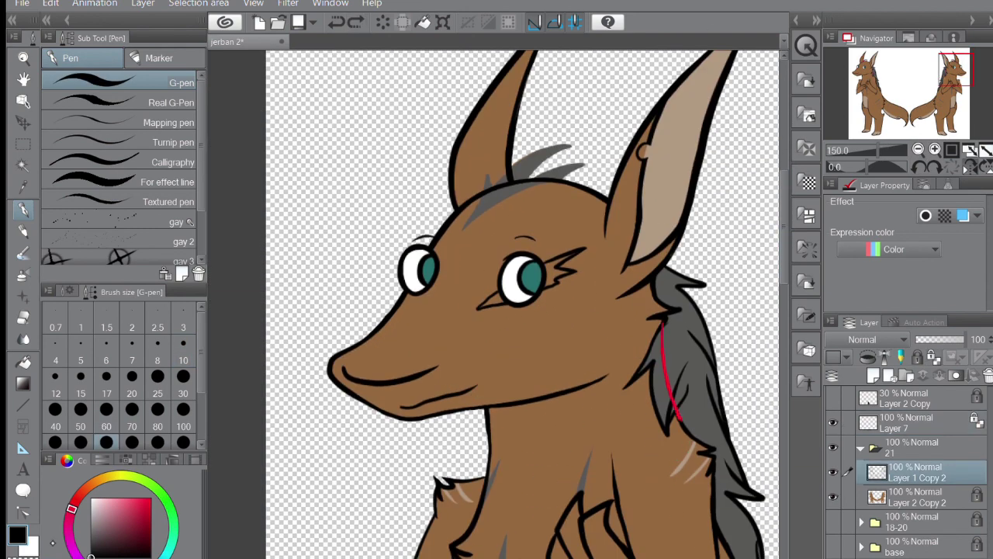
{"action": "scroll", "coordinate": [494, 313], "scroll_direction": "up", "scroll_amount": 2}
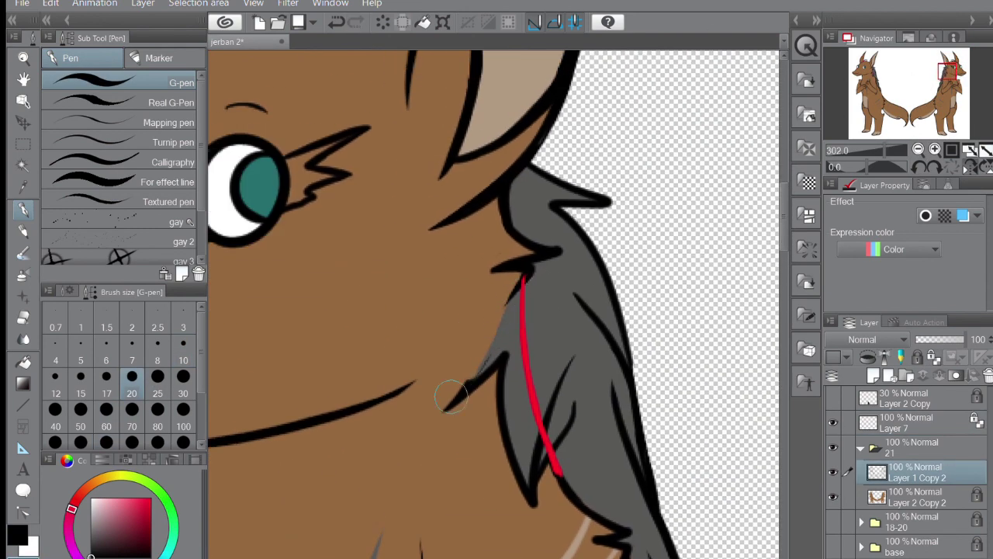
{"action": "left_click_drag", "start_coordinate": [496, 332], "coordinate": [523, 419]}
Erase the black outline and lower tuft lines along the front of the left-hand figure's mane with brush size 10.
{"action": "key", "text": "h"}
{"action": "key", "text": "h"}
{"action": "key", "text": "h"}
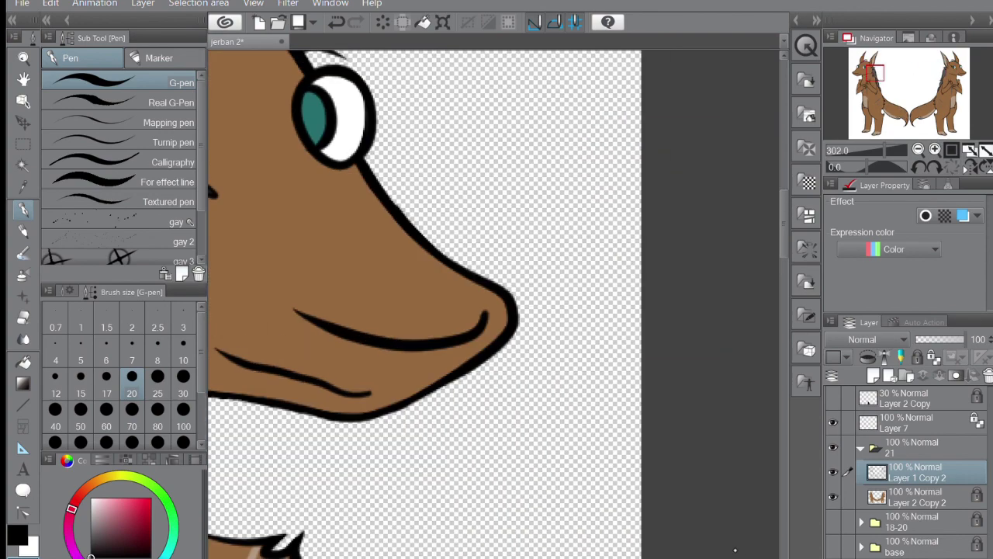
{"action": "key", "text": "h"}
{"action": "left_click", "coordinate": [182, 351]}
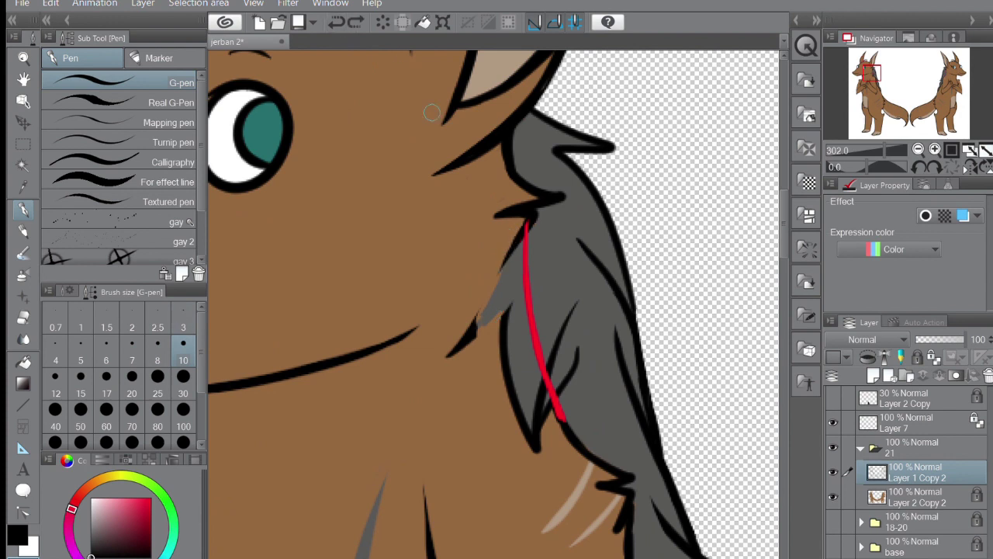
{"action": "left_click_drag", "start_coordinate": [466, 326], "coordinate": [535, 438]}
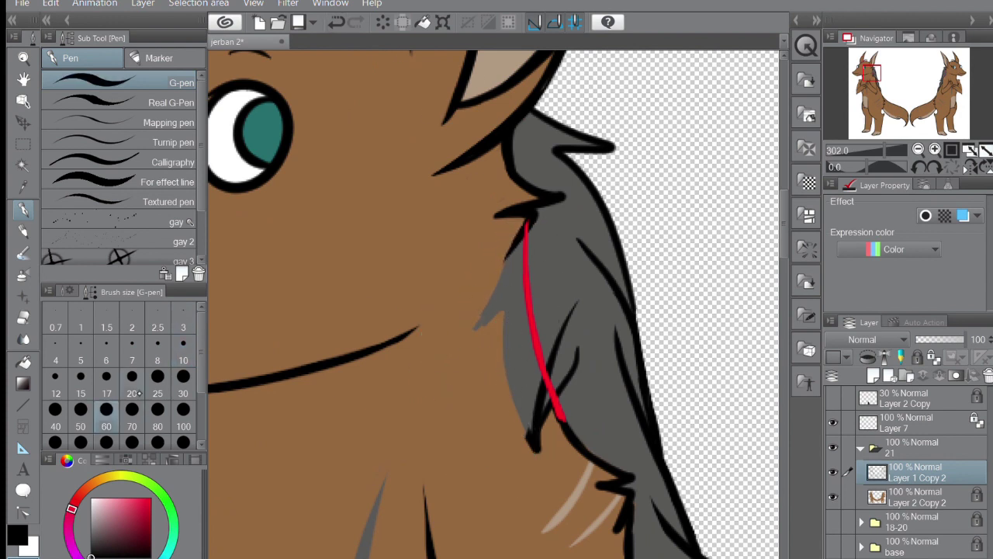
{"action": "left_click", "coordinate": [183, 351]}
{"action": "mouse_move", "coordinate": [553, 411]}
{"action": "left_mouse_down"}
{"action": "mouse_move", "coordinate": [285, 411]}
{"action": "mouse_move", "coordinate": [525, 532]}
{"action": "left_mouse_up"}
Erase the black outline along the upper back edge of both figures' manes on Layer 1 Copy 2.
{"action": "scroll", "coordinate": [284, 411], "scroll_direction": "up", "scroll_amount": 1}
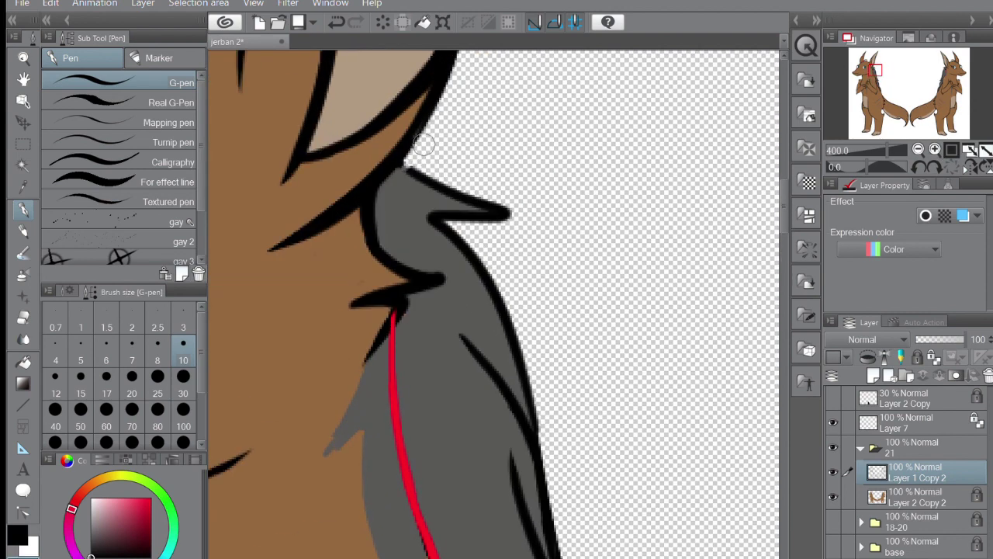
{"action": "key", "text": "bracketright"}
{"action": "mouse_move", "coordinate": [433, 166]}
{"action": "left_mouse_down"}
{"action": "mouse_move", "coordinate": [517, 343]}
{"action": "mouse_move", "coordinate": [543, 450]}
{"action": "left_mouse_up"}
{"action": "key", "text": "bracketleft"}
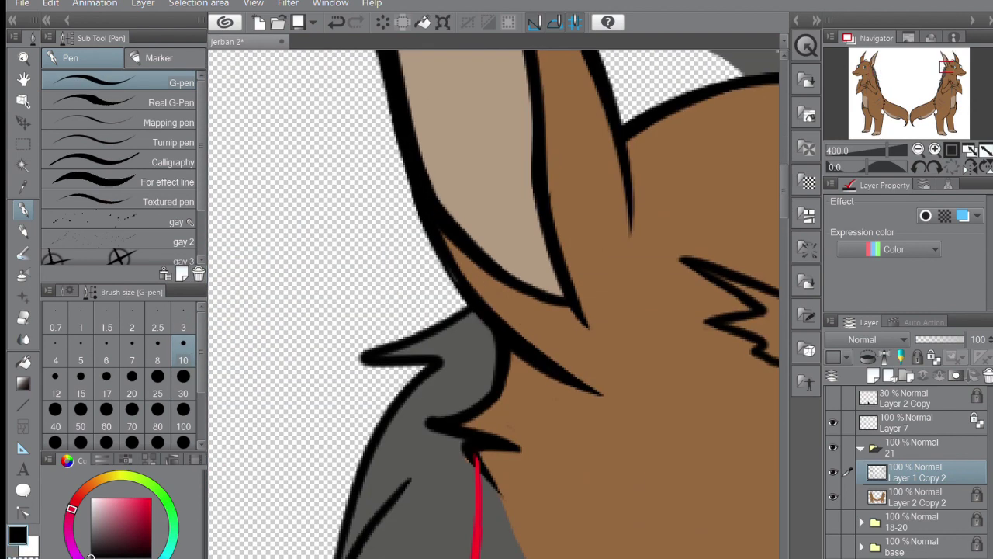
{"action": "scroll", "coordinate": [460, 306], "scroll_direction": "down", "scroll_amount": 10}
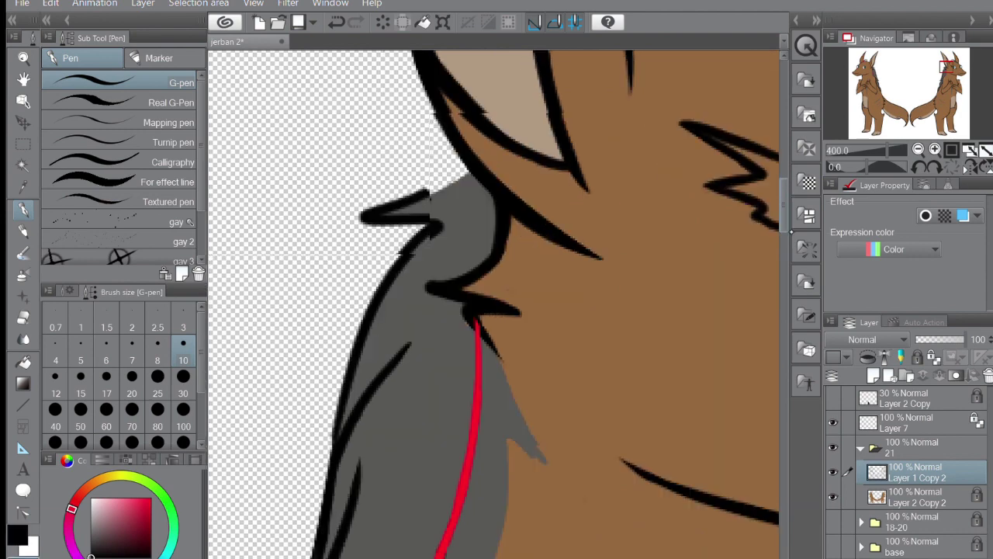
{"action": "key", "text": "h"}
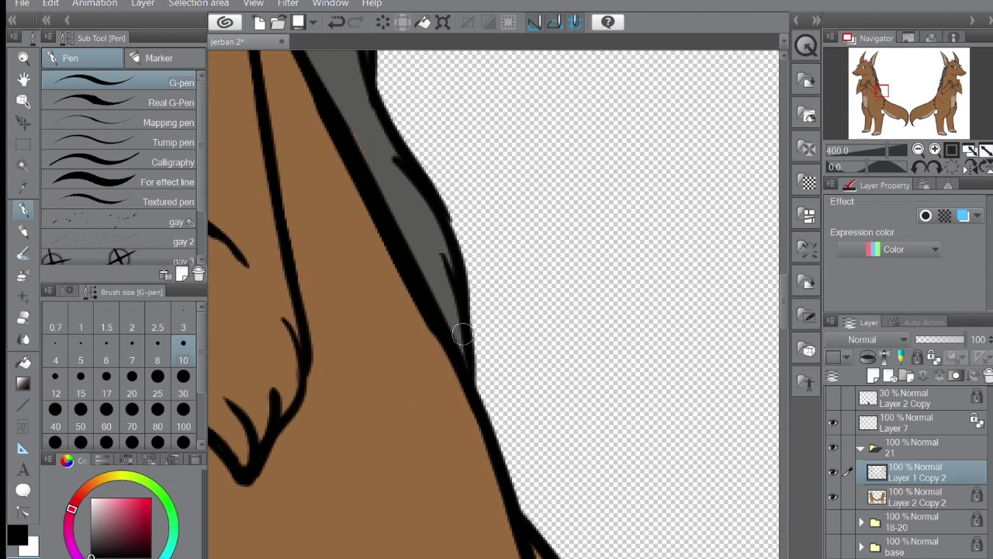
Erase the remaining black mane outlines and inner tuft lines down both figures' backs with brush size 17.
{"action": "scroll", "coordinate": [460, 332], "scroll_direction": "down", "scroll_amount": 2}
{"action": "key", "text": "bracketright"}
{"action": "key", "text": "bracketright"}
{"action": "key", "text": "bracketright"}
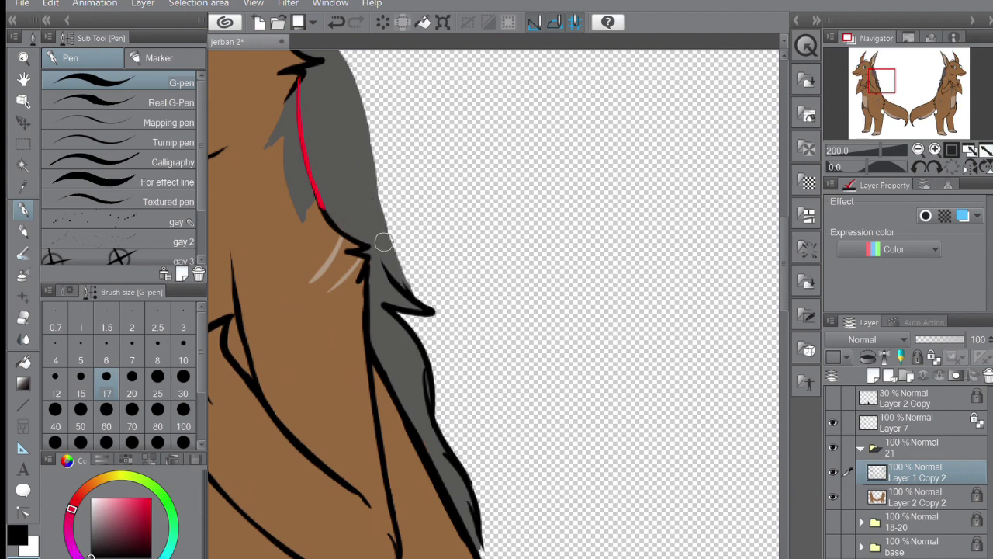
{"action": "key", "text": "h"}
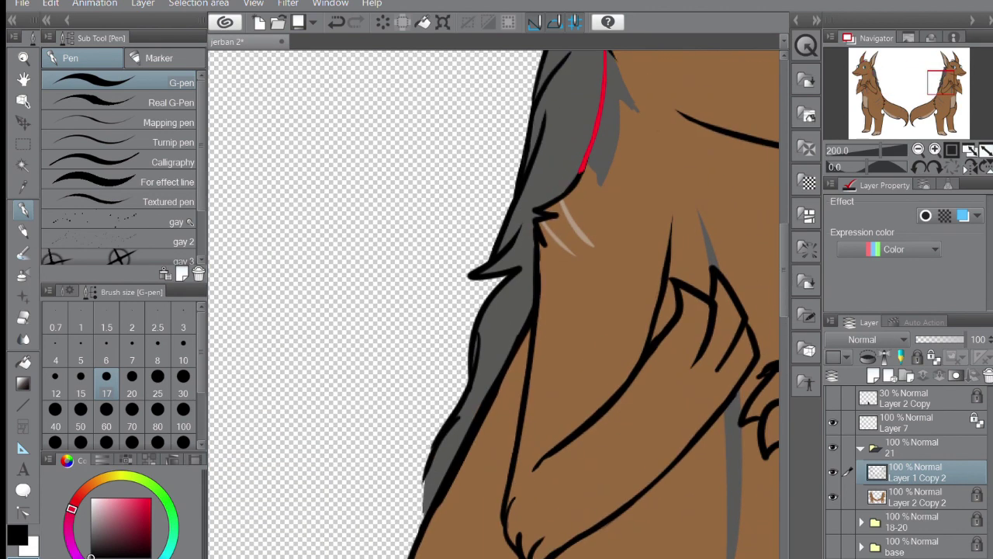
{"action": "scroll", "coordinate": [522, 380], "scroll_direction": "up", "scroll_amount": 3}
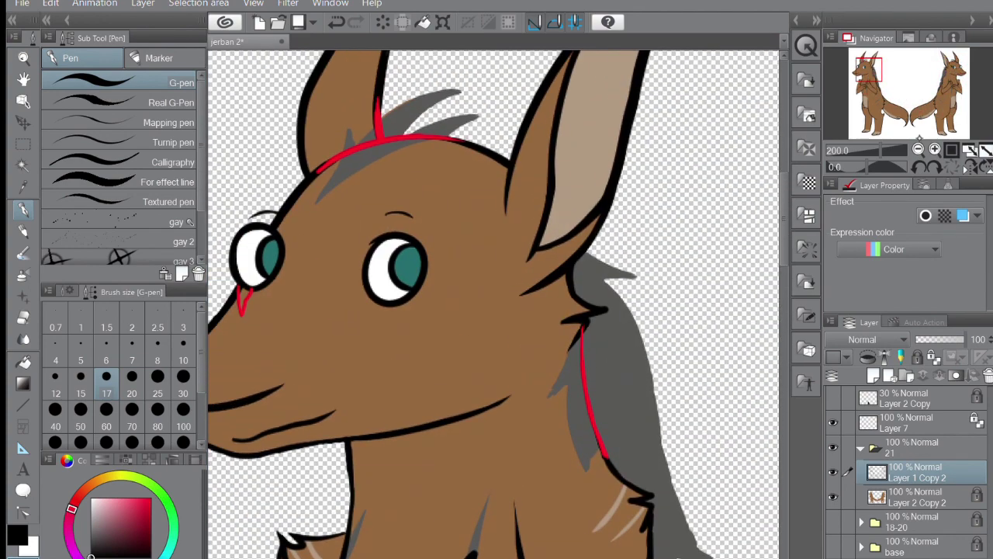
Move Layer 7 into folder 21 next to Layer 1 Copy 2 and merge it with the line art.
{"action": "key", "text": "ctrl+0"}
{"action": "mouse_move", "coordinate": [898, 450]}
{"action": "left_mouse_down"}
{"action": "mouse_move", "coordinate": [908, 501]}
{"action": "mouse_move", "coordinate": [916, 468]}
{"action": "left_mouse_up"}
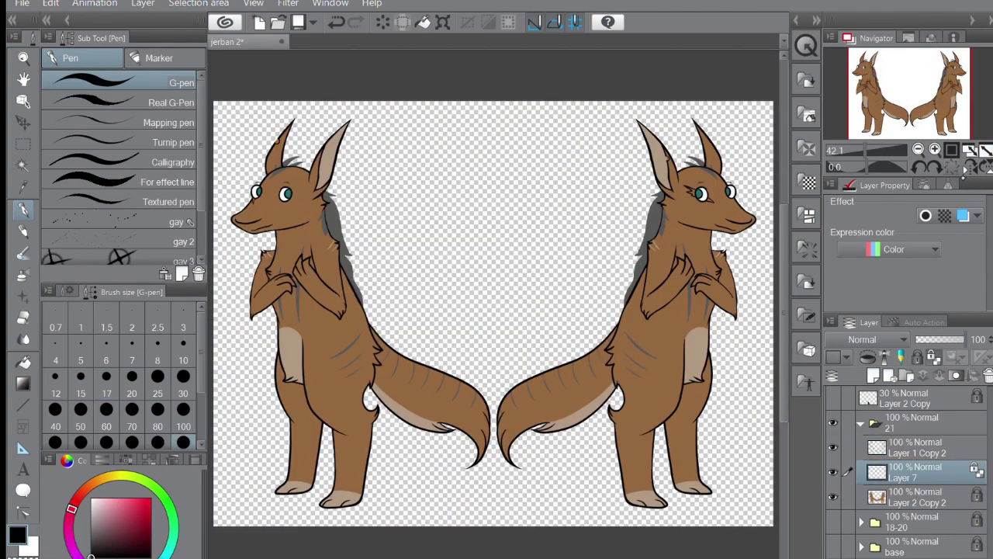
{"action": "left_click", "coordinate": [939, 376]}
Erase the left-hand figure's grey tufts above the head and paint the forehead tuft's spike brown on Layer 2 Copy 2 with brush size 17.
{"action": "scroll", "coordinate": [250, 137], "scroll_direction": "up", "scroll_amount": 8}
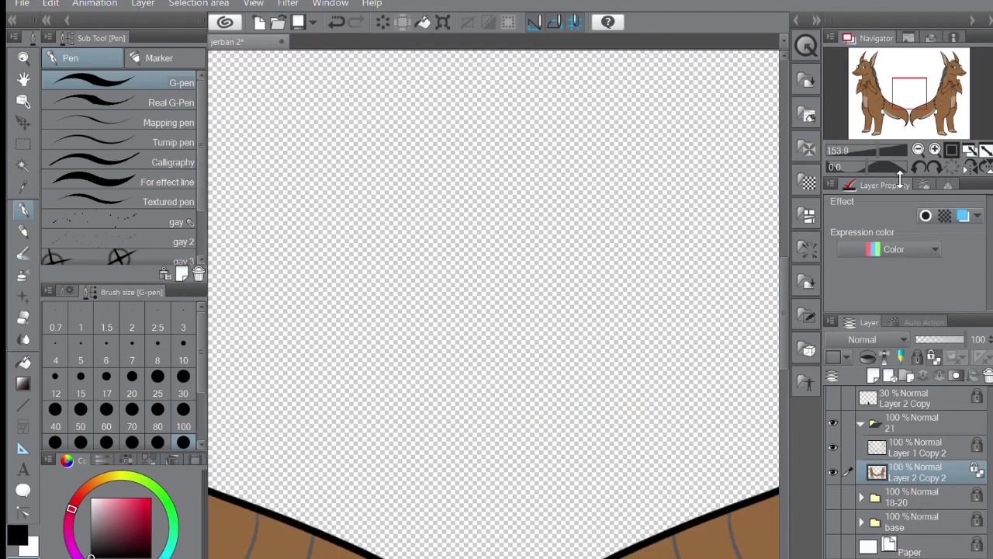
{"action": "scroll", "coordinate": [467, 330], "scroll_direction": "up", "scroll_amount": 3}
{"action": "left_click", "coordinate": [106, 376]}
{"action": "key", "text": "ctrl+z"}
{"action": "key", "text": "ctrl+z"}
{"action": "key", "text": "ctrl+z"}
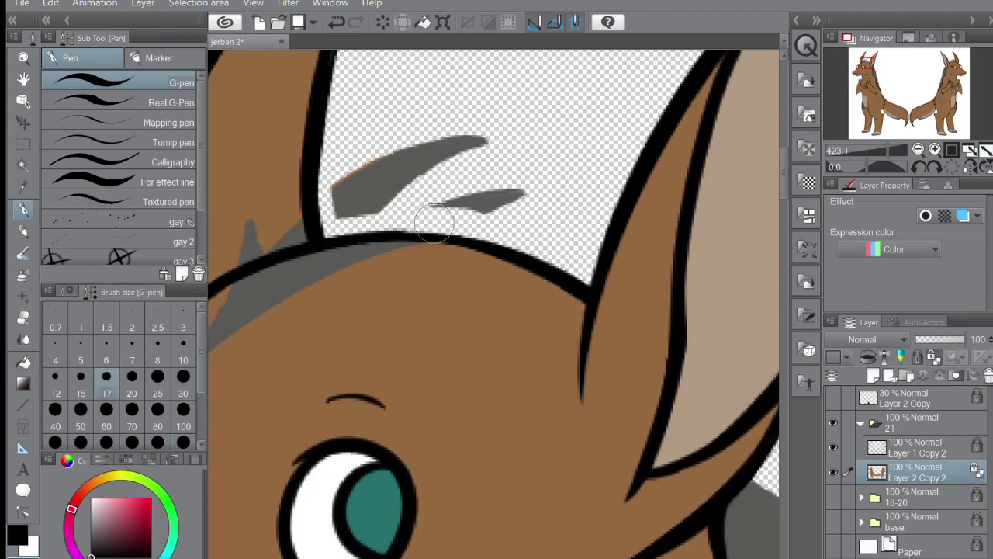
{"action": "key", "text": "ctrl+z"}
{"action": "key", "text": "ctrl+z"}
{"action": "left_click", "coordinate": [458, 326], "text": "alt"}
{"action": "scroll", "coordinate": [505, 271], "scroll_direction": "left", "scroll_amount": 5}
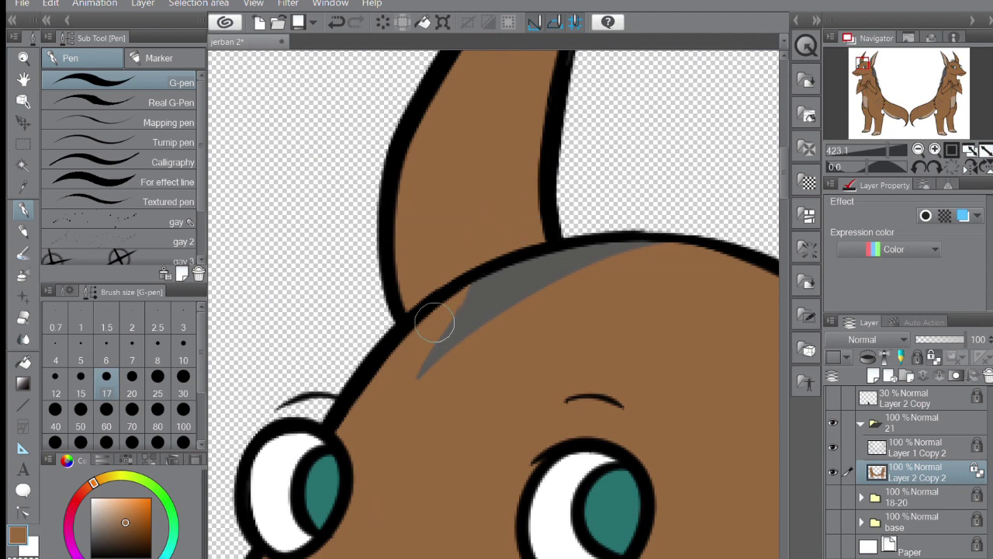
Erase the right-hand figure's grey tufts above the head outline on Layer 2 Copy 2 with brush size 17.
{"action": "scroll", "coordinate": [313, 291], "scroll_direction": "right", "scroll_amount": 15}
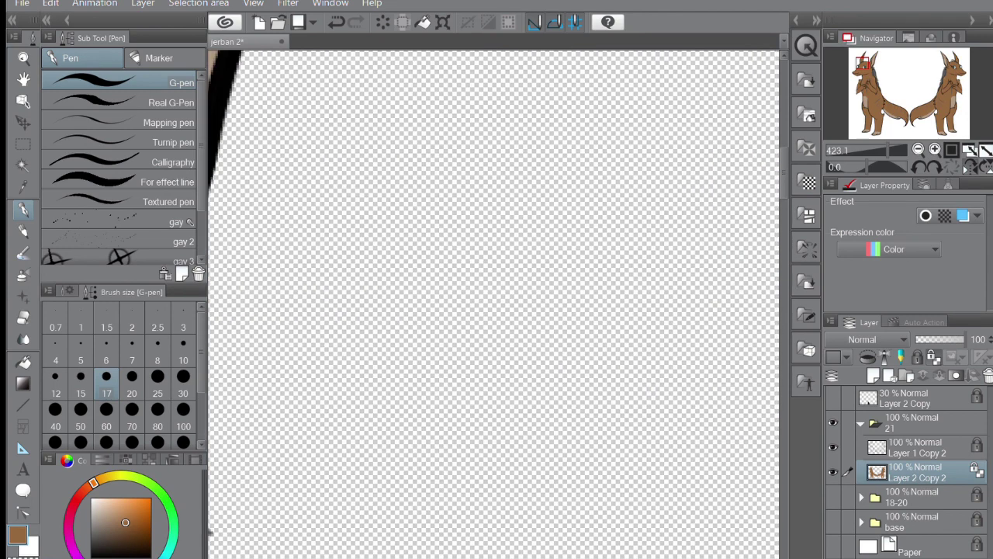
{"action": "key", "text": "ctrl+z"}
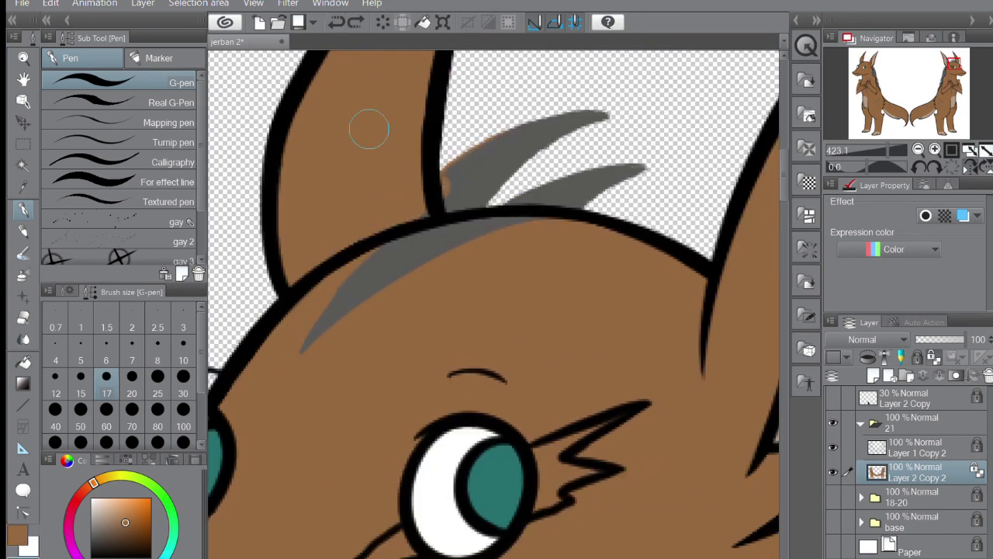
{"action": "mouse_move", "coordinate": [436, 196]}
{"action": "left_mouse_down"}
{"action": "mouse_move", "coordinate": [526, 190]}
{"action": "mouse_move", "coordinate": [625, 206]}
{"action": "mouse_move", "coordinate": [527, 125]}
{"action": "mouse_move", "coordinate": [506, 173]}
{"action": "left_mouse_up"}
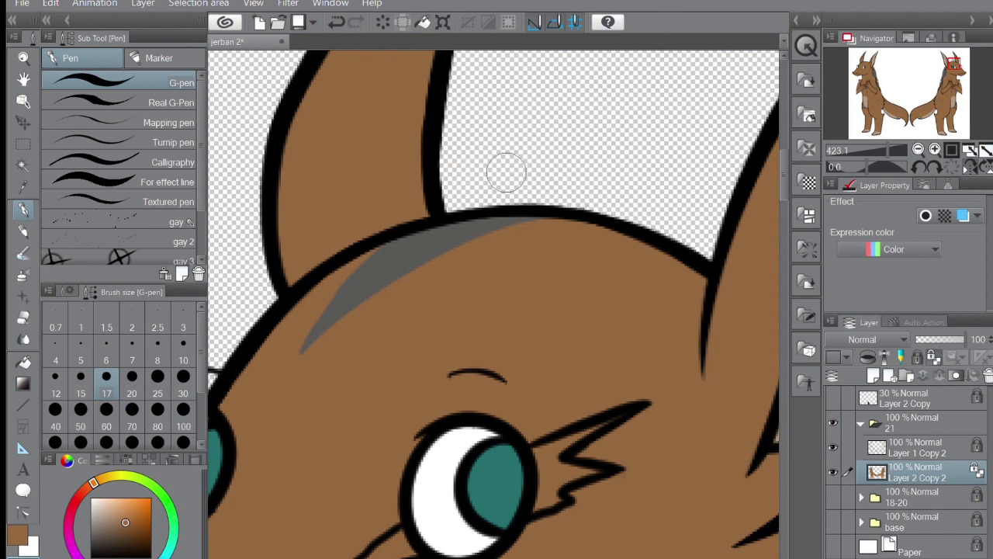
Paint the grey inside the left-hand figure's neck brown and erase the grey mane fill behind its neck and back.
{"action": "scroll", "coordinate": [466, 410], "scroll_direction": "down", "scroll_amount": 3}
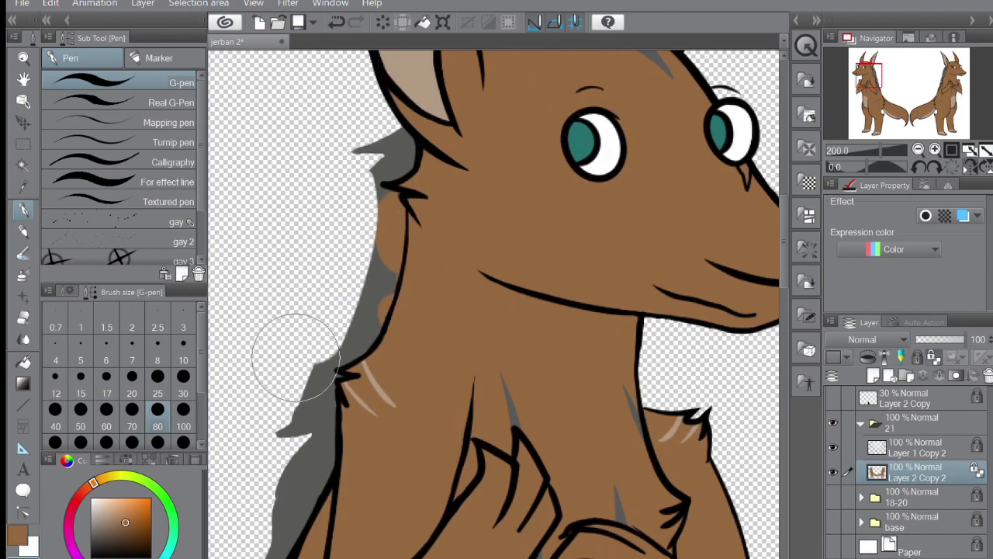
{"action": "key", "text": "h"}
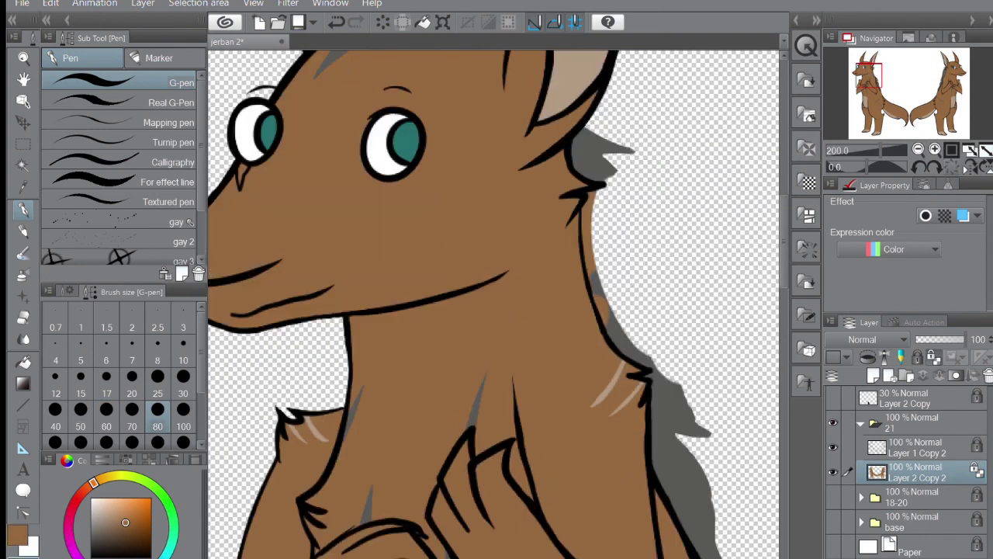
{"action": "scroll", "coordinate": [493, 313], "scroll_direction": "up", "scroll_amount": 5}
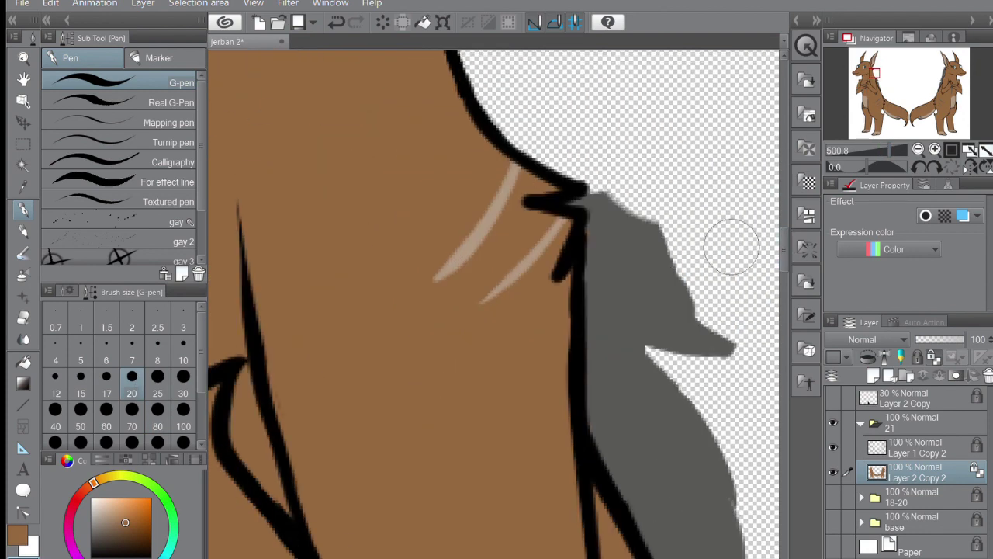
{"action": "left_click_drag", "start_coordinate": [632, 299], "coordinate": [392, 299]}
{"action": "mouse_move", "coordinate": [372, 394]}
{"action": "left_mouse_down"}
{"action": "mouse_move", "coordinate": [405, 272]}
{"action": "mouse_move", "coordinate": [446, 341]}
{"action": "left_mouse_up"}
{"action": "mouse_move", "coordinate": [481, 287]}
{"action": "left_mouse_down"}
{"action": "mouse_move", "coordinate": [455, 277]}
{"action": "mouse_move", "coordinate": [610, 476]}
{"action": "left_mouse_up"}
{"action": "scroll", "coordinate": [632, 311], "scroll_direction": "down", "scroll_amount": 2}
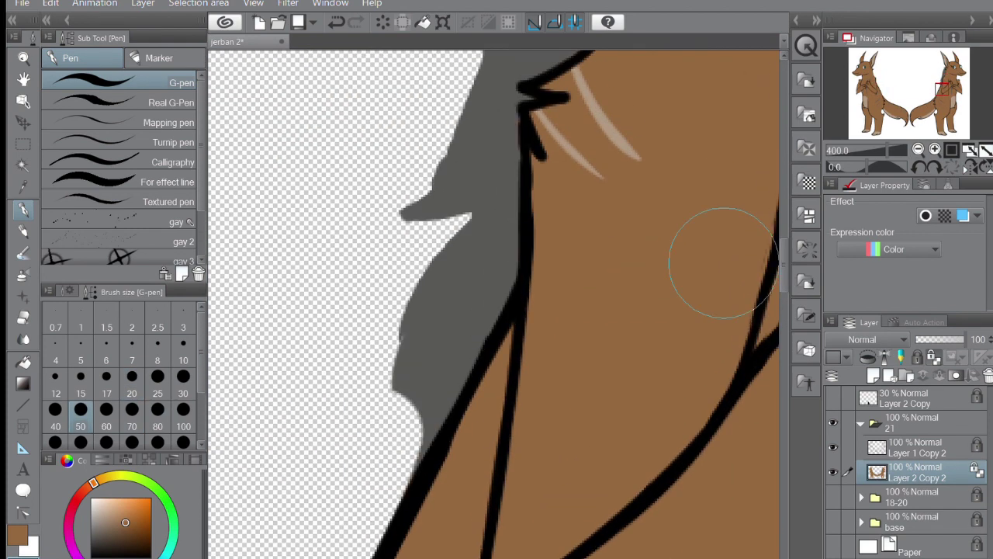
Erase the right-hand figure's grey mane fill outside the neck and back outline, finishing the edges with brush size 15.
{"action": "mouse_move", "coordinate": [479, 303]}
{"action": "left_mouse_down"}
{"action": "mouse_move", "coordinate": [466, 262]}
{"action": "mouse_move", "coordinate": [435, 333]}
{"action": "left_mouse_up"}
{"action": "scroll", "coordinate": [505, 404], "scroll_direction": "up", "scroll_amount": 3}
{"action": "mouse_move", "coordinate": [505, 404]}
{"action": "left_mouse_down"}
{"action": "mouse_move", "coordinate": [543, 361]}
{"action": "mouse_move", "coordinate": [529, 327]}
{"action": "mouse_move", "coordinate": [470, 350]}
{"action": "mouse_move", "coordinate": [564, 184]}
{"action": "mouse_move", "coordinate": [642, 228]}
{"action": "mouse_move", "coordinate": [639, 349]}
{"action": "mouse_move", "coordinate": [636, 263]}
{"action": "mouse_move", "coordinate": [604, 246]}
{"action": "mouse_move", "coordinate": [605, 151]}
{"action": "mouse_move", "coordinate": [588, 177]}
{"action": "mouse_move", "coordinate": [660, 144]}
{"action": "left_mouse_up"}
{"action": "scroll", "coordinate": [587, 244], "scroll_direction": "down", "scroll_amount": 2}
{"action": "left_click", "coordinate": [80, 376]}
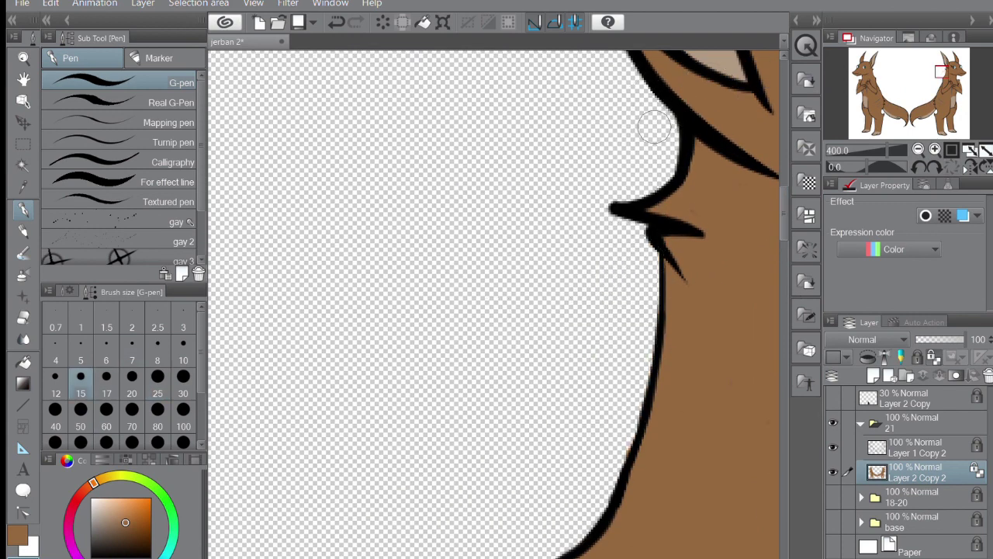
{"action": "key", "text": "h"}
Copy the lassoed "Jerban ♂ Age 18-20" title from Layer 6 into folder 21 and erase its "18-20" with brush size 80.
{"action": "key", "text": "ctrl+0"}
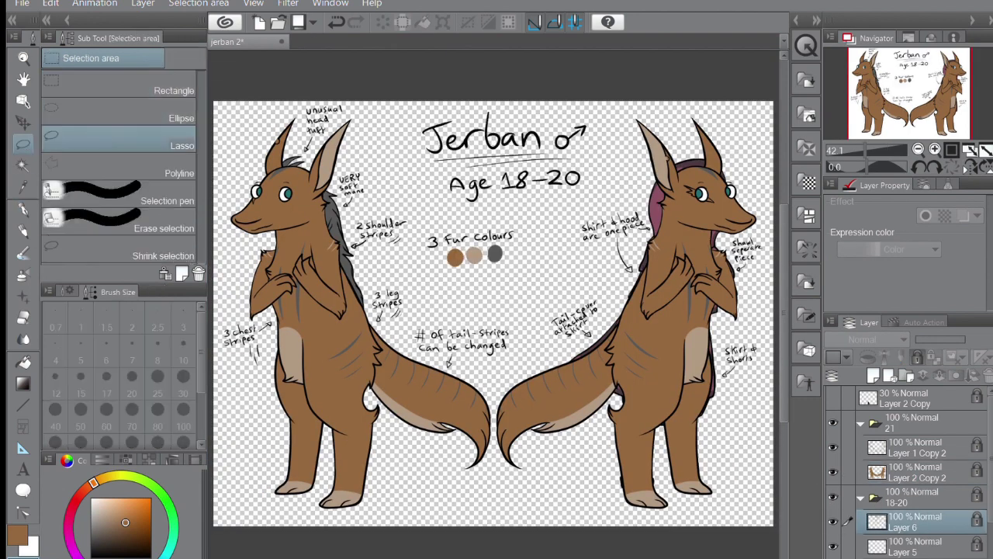
{"action": "left_click_drag", "start_coordinate": [583, 198], "coordinate": [465, 102]}
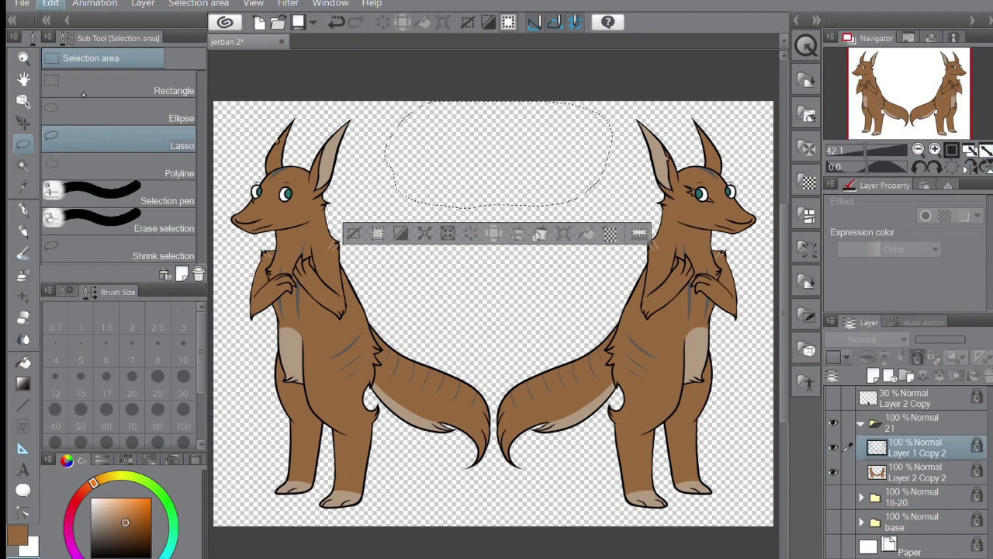
{"action": "key", "text": "p"}
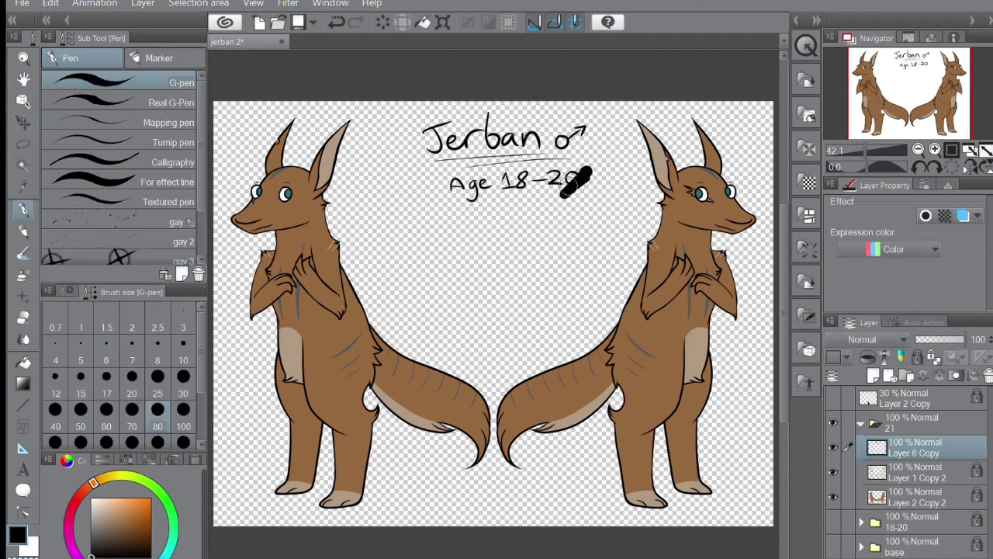
Erase the brown fill inside the left-hand figure's ear notch on Layer 2 Copy 2, and select Layer 1 Copy 2 with brush size 10.
{"action": "left_click", "coordinate": [915, 496]}
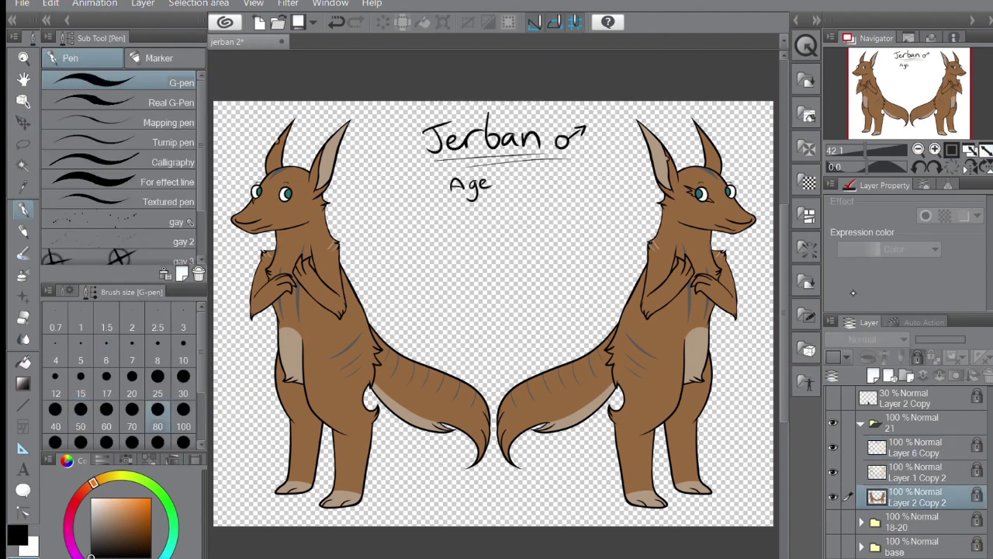
{"action": "scroll", "coordinate": [280, 136], "scroll_direction": "up", "scroll_amount": 5}
{"action": "key", "text": "bracketleft"}
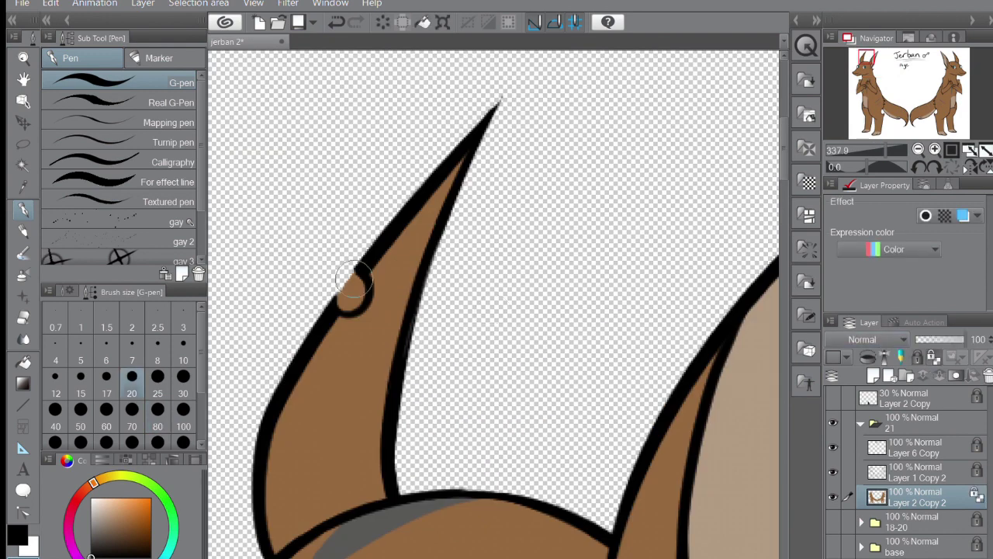
{"action": "key", "text": "alt+bracketright"}
{"action": "key", "text": "bracketleft"}
{"action": "key", "text": "bracketleft"}
{"action": "key", "text": "bracketleft"}
{"action": "key", "text": "bracketleft"}
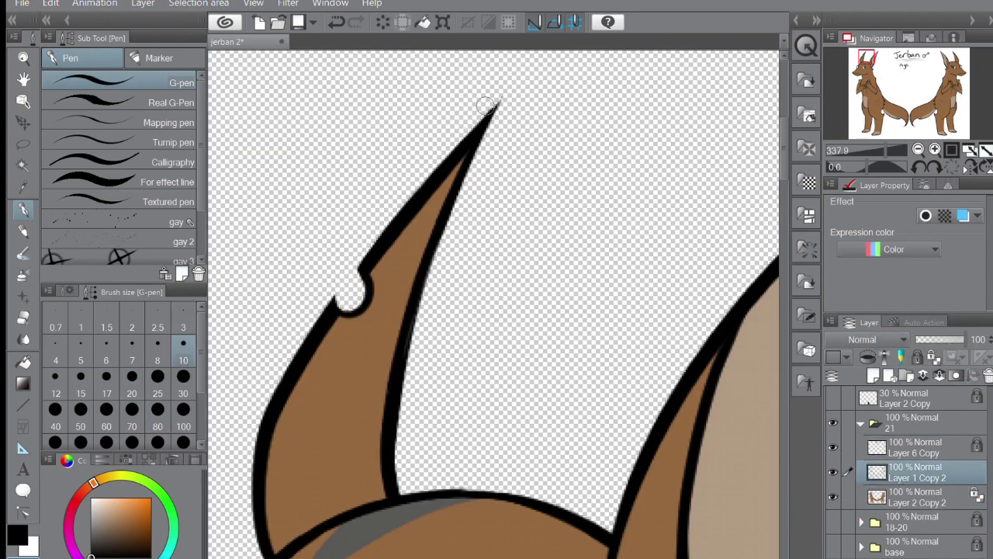
Open the inner ear line at the right-hand figure's notch and colour the notch with the ear lining's beige on Layer 2 Copy 2.
{"action": "scroll", "coordinate": [593, 230], "scroll_direction": "down", "scroll_amount": 3}
{"action": "scroll", "coordinate": [590, 311], "scroll_direction": "up", "scroll_amount": 3}
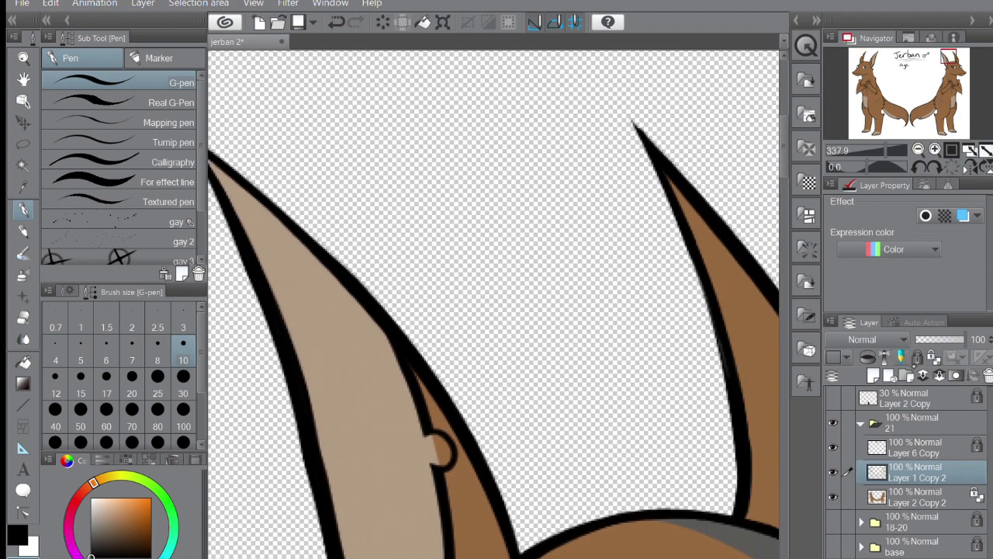
{"action": "key", "text": "alt+bracketleft"}
{"action": "left_click", "coordinate": [446, 442], "text": "alt"}
{"action": "key", "text": "ctrl+0"}
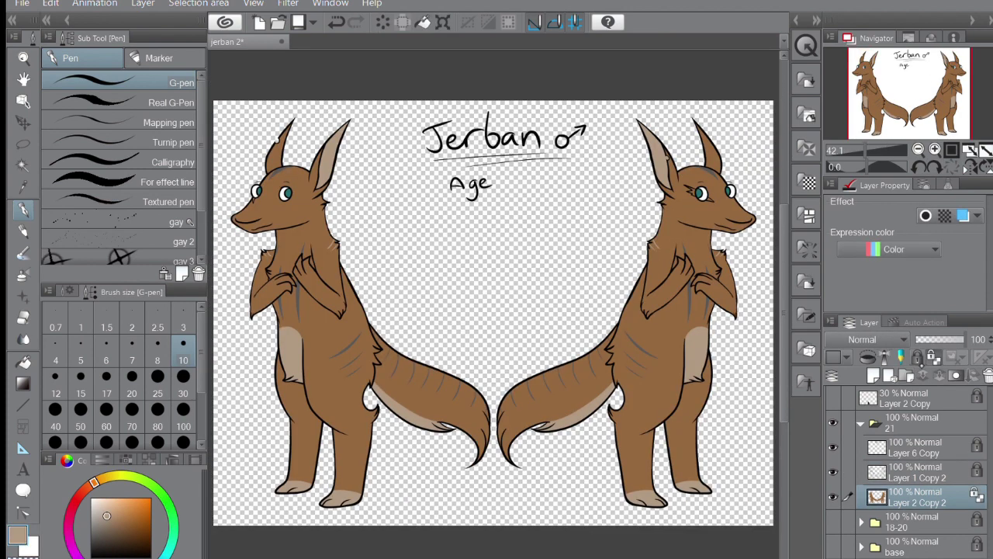
Paint the left-hand figure's eye marking pink on a new layer above Layer 2 Copy 2 with brush size 10.
{"action": "key", "text": "ctrl+shift+n"}
{"action": "scroll", "coordinate": [223, 188], "scroll_direction": "up", "scroll_amount": 5}
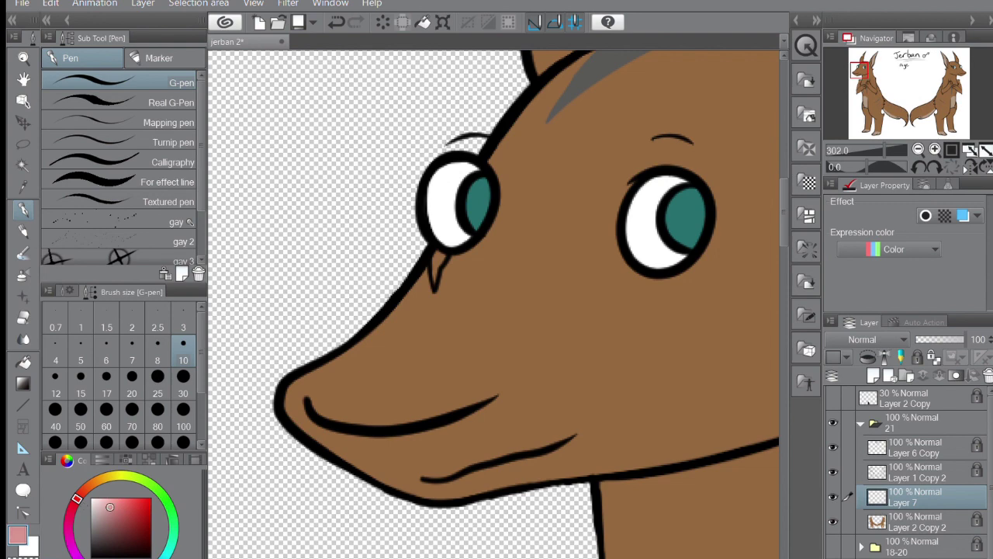
{"action": "left_click_drag", "start_coordinate": [452, 230], "coordinate": [589, 294]}
{"action": "scroll", "coordinate": [496, 295], "scroll_direction": "down", "scroll_amount": 2}
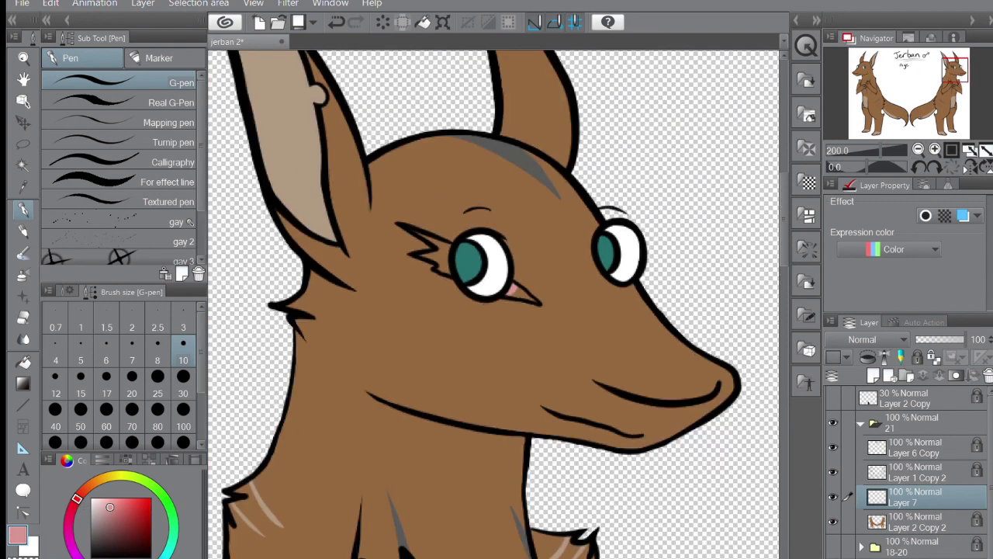
Fill the right-hand figure's eye markings pink with darker red streaks, and merge Layer 7 into Layer 2 Copy 2.
{"action": "scroll", "coordinate": [496, 294], "scroll_direction": "up", "scroll_amount": 3}
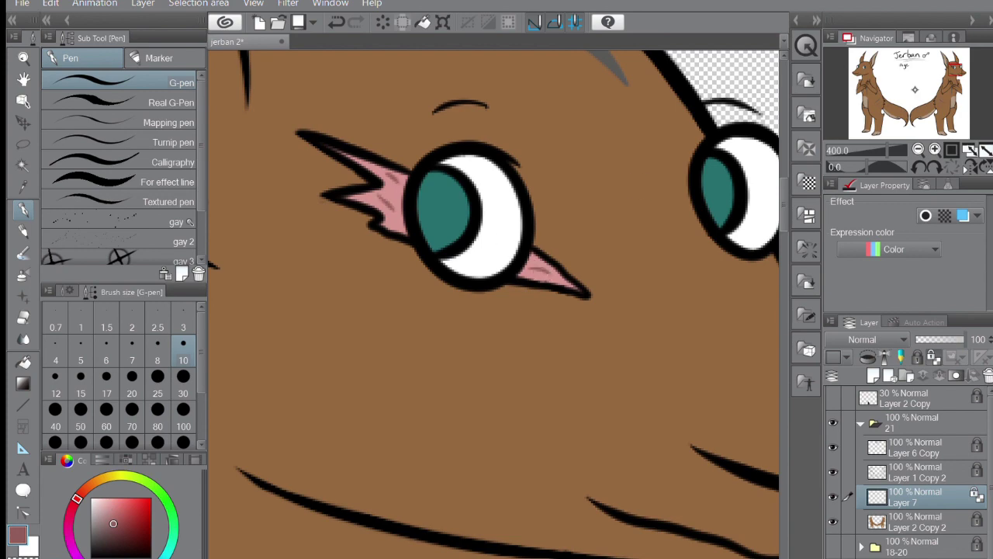
{"action": "left_click", "coordinate": [915, 90]}
{"action": "key", "text": "ctrl+0"}
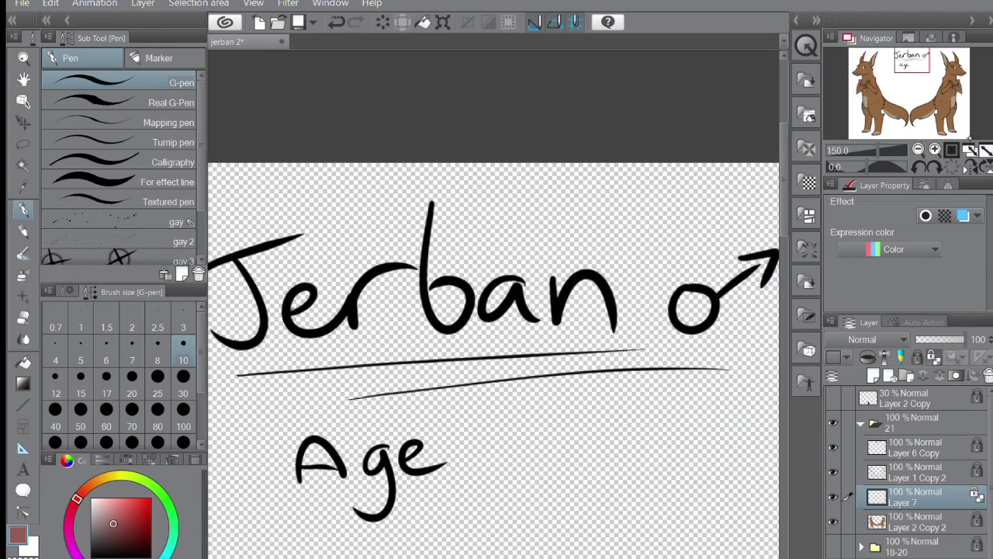
{"action": "key", "text": "ctrl+z"}
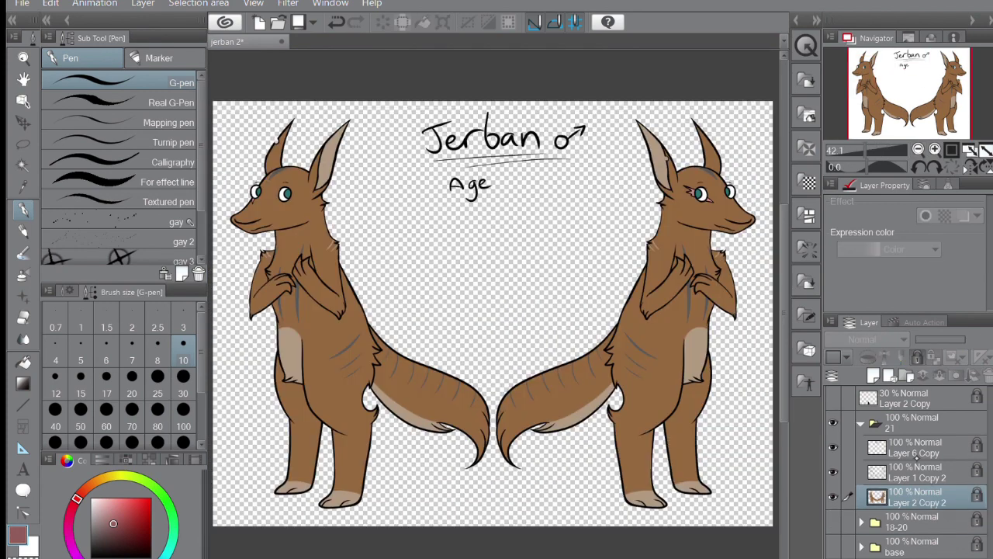
Handwrite "shaved" in black beside the left-hand figure's ear on a new layer above Layer 6 Copy, and add another layer above it.
{"action": "key", "text": "ctrl+y"}
{"action": "scroll", "coordinate": [496, 295], "scroll_direction": "up", "scroll_amount": 5}
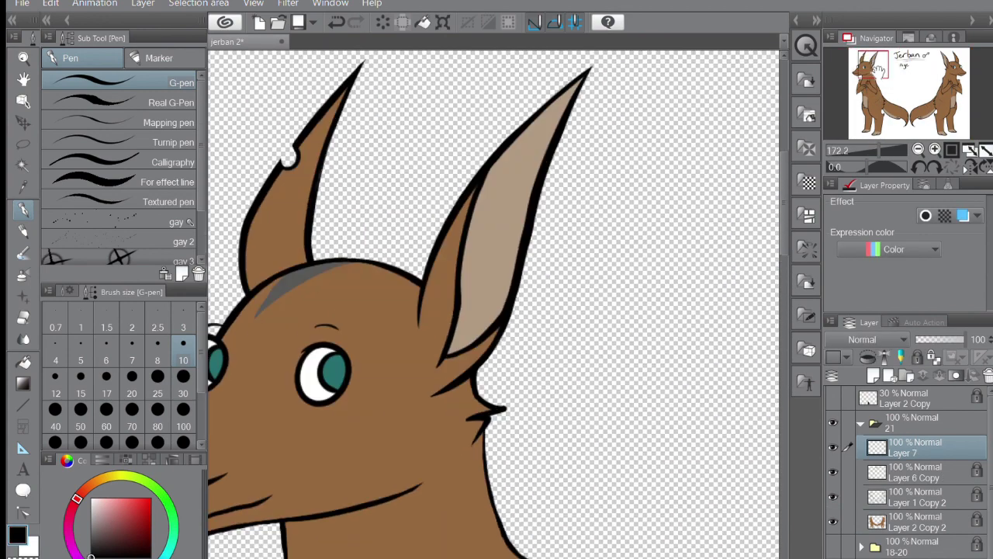
{"action": "left_click_drag", "start_coordinate": [532, 256], "coordinate": [532, 279]}
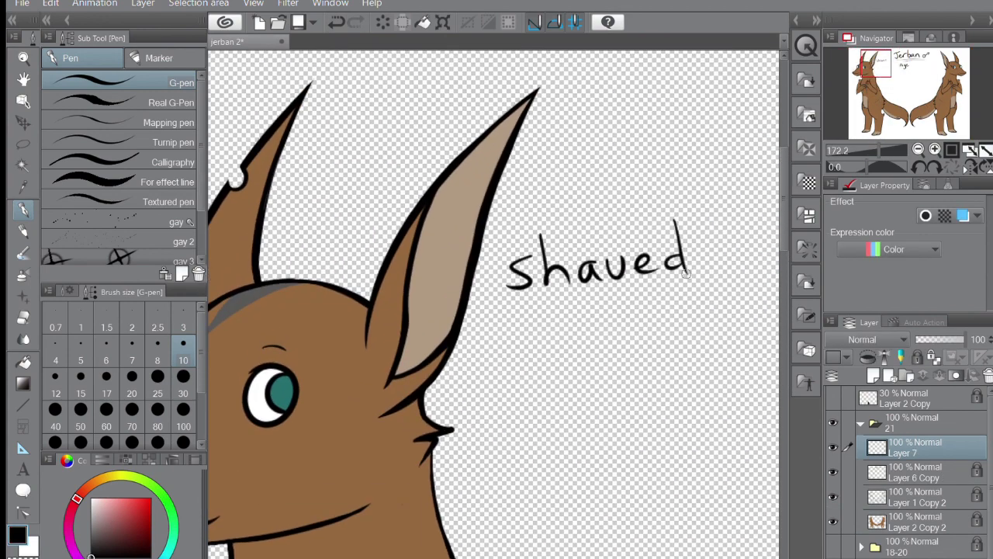
{"action": "left_click_drag", "start_coordinate": [558, 349], "coordinate": [861, 168]}
{"action": "key", "text": "ctrl+shift+n"}
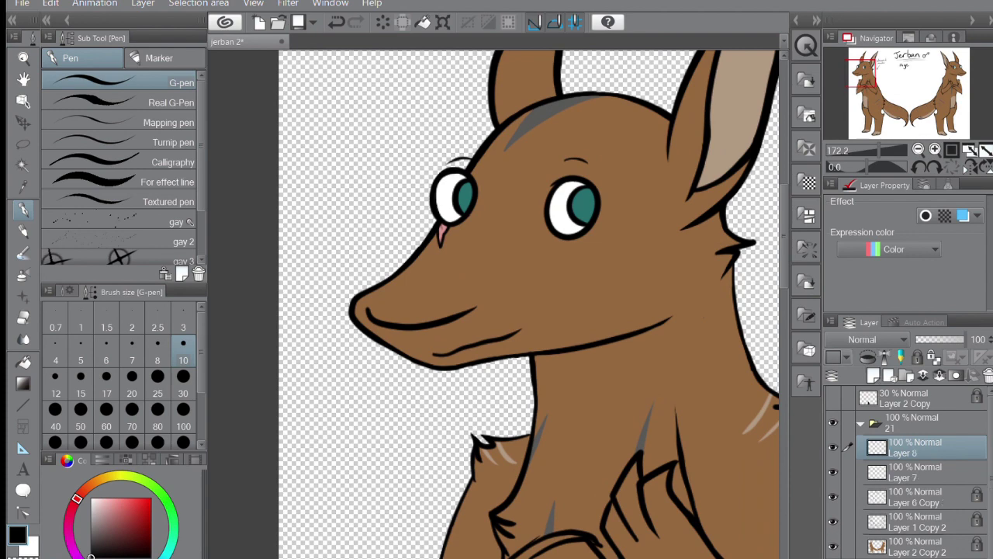
Merge Layer 8, Layer 7 and Layer 6 Copy down into Layer 1 Copy 2.
{"action": "scroll", "coordinate": [492, 306], "scroll_direction": "up", "scroll_amount": 5}
{"action": "key", "text": "ctrl+e"}
{"action": "key", "text": "ctrl+e"}
{"action": "key", "text": "ctrl+e"}
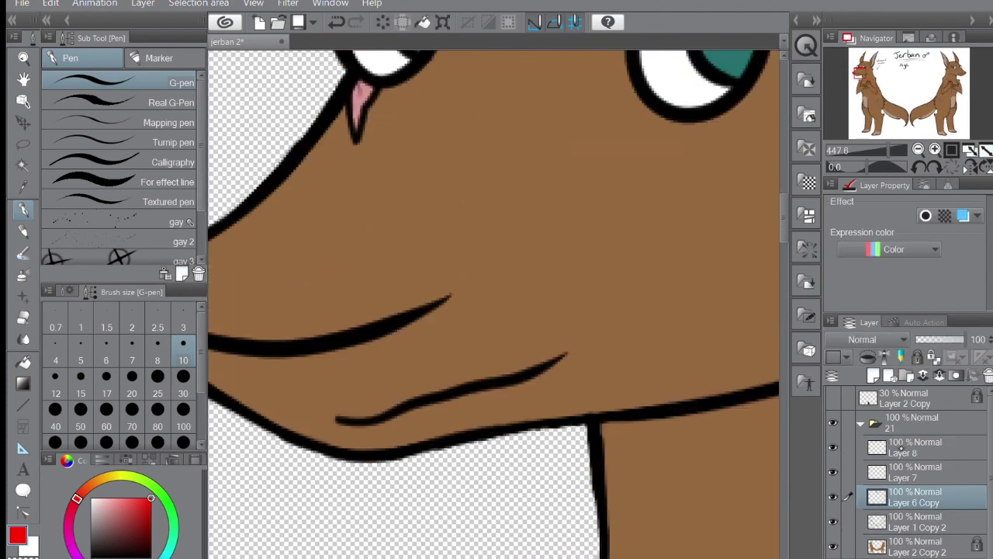
Redraw the left-hand figure's lower mouth line and both brows as frowning red strokes on a new layer with brush size 10.
{"action": "mouse_move", "coordinate": [550, 345]}
{"action": "left_mouse_down"}
{"action": "mouse_move", "coordinate": [566, 256]}
{"action": "mouse_move", "coordinate": [532, 202]}
{"action": "mouse_move", "coordinate": [621, 295]}
{"action": "mouse_move", "coordinate": [720, 375]}
{"action": "left_mouse_up"}
{"action": "key", "text": "ctrl+z"}
{"action": "left_click_drag", "start_coordinate": [770, 277], "coordinate": [554, 368]}
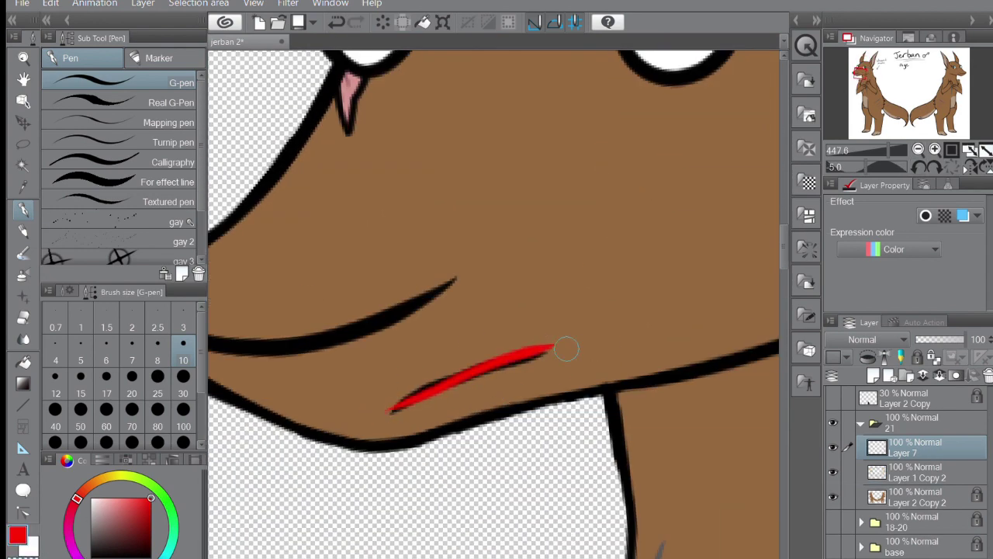
{"action": "scroll", "coordinate": [596, 375], "scroll_direction": "up", "scroll_amount": 5}
{"action": "left_click_drag", "start_coordinate": [649, 182], "coordinate": [730, 184]}
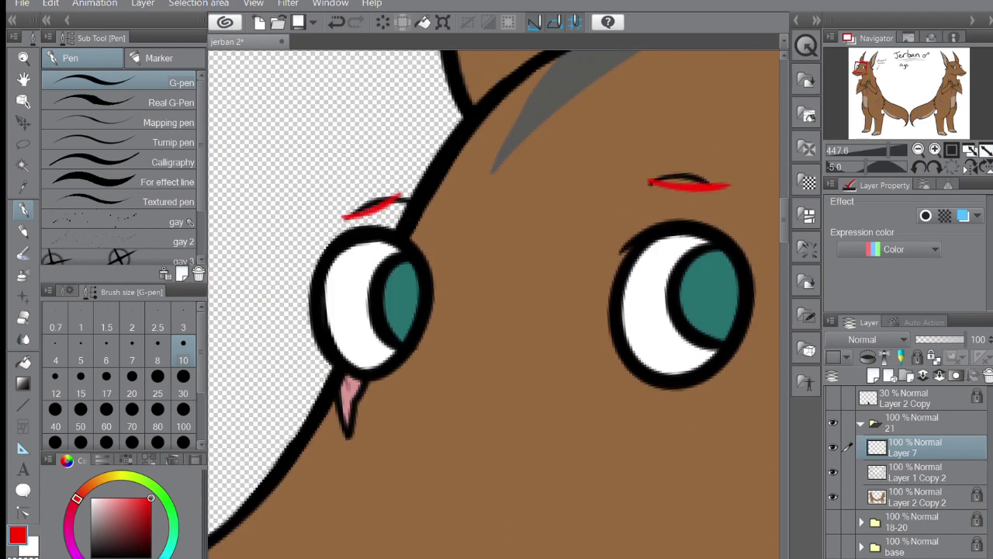
Erase the old black lower mouth line beneath the left-hand figure's red stroke on Layer 1 Copy 2.
{"action": "key", "text": "alt+["}
{"action": "scroll", "coordinate": [375, 194], "scroll_direction": "down", "scroll_amount": 5}
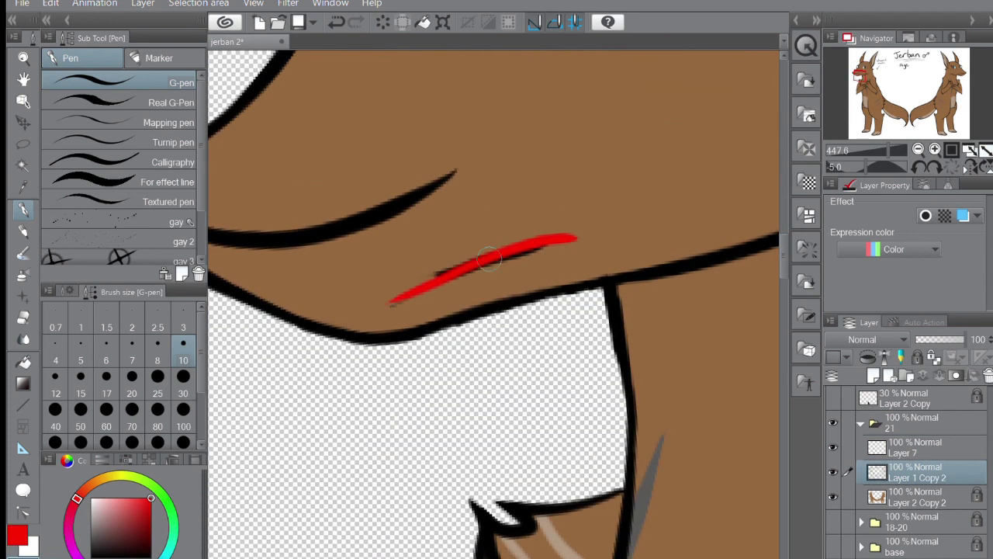
{"action": "key", "text": "alt+]"}
{"action": "key", "text": "-"}
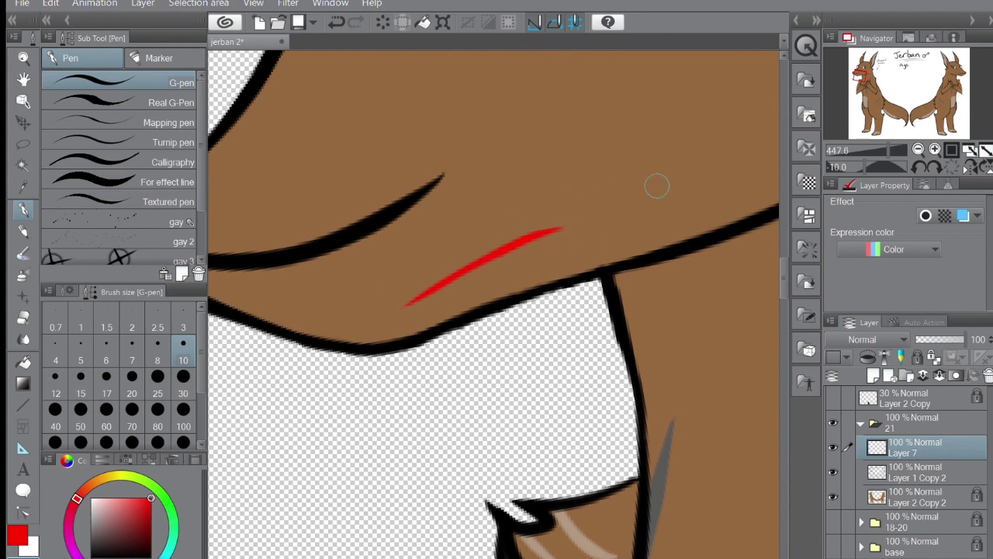
Erase the right-hand figure's old black brows and lower mouth line on Layer 1 Copy 2, and reselect Layer 7.
{"action": "key", "text": "alt+["}
{"action": "scroll", "coordinate": [656, 185], "scroll_direction": "up", "scroll_amount": 5}
{"action": "key", "text": "asciicircum"}
{"action": "key", "text": "asciicircum"}
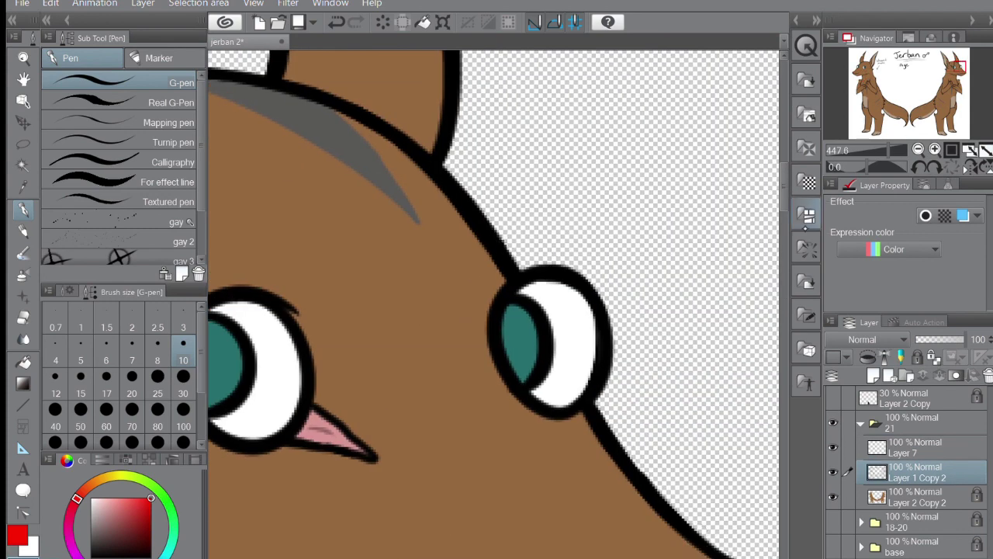
{"action": "scroll", "coordinate": [494, 304], "scroll_direction": "down", "scroll_amount": 5}
{"action": "key", "text": "bracketright"}
{"action": "key", "text": "ctrl+0"}
{"action": "key", "text": "alt+bracketright"}
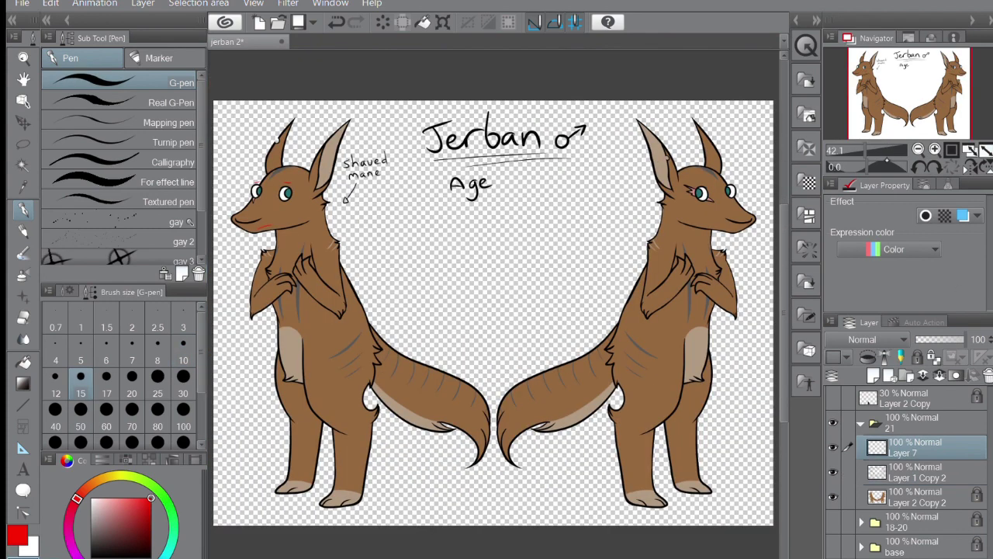
Mirror a copy of the new facial lines onto the right-hand figure, and merge all of them in black into Layer 1 Copy 2.
{"action": "key", "text": "ctrl+alt+d"}
{"action": "key", "text": "m"}
{"action": "key", "text": "ctrl+minus"}
{"action": "key", "text": "ctrl+a"}
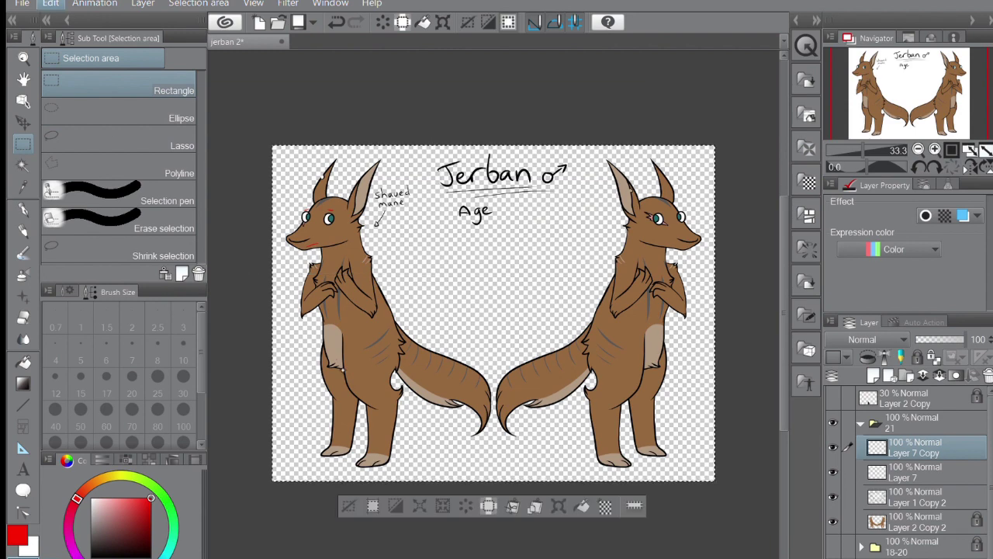
{"action": "key", "text": "ctrl+t"}
{"action": "key", "text": "Escape"}
{"action": "key", "text": "ctrl+z"}
{"action": "key", "text": "ctrl+z"}
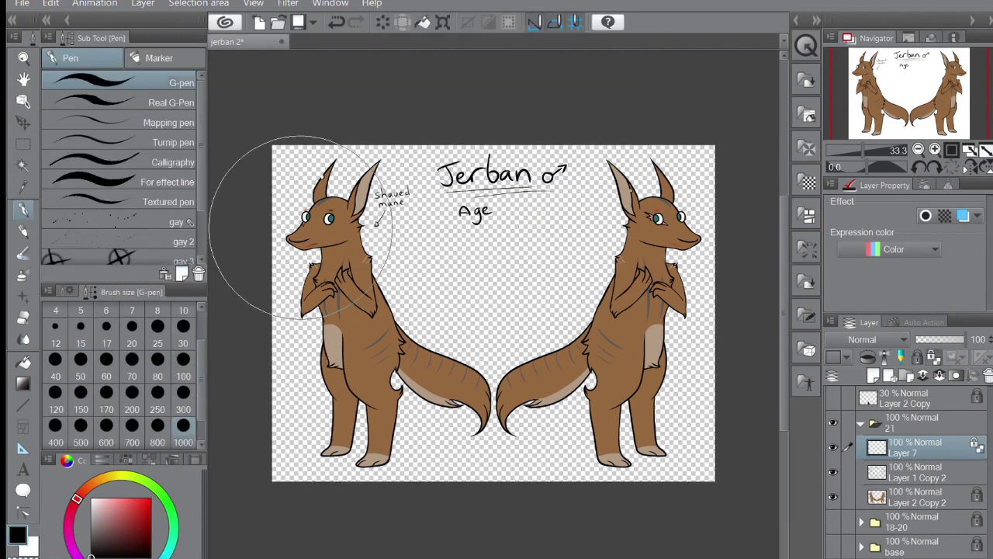
{"action": "scroll", "coordinate": [333, 178], "scroll_direction": "up", "scroll_amount": 5}
{"action": "key", "text": "ctrl+e"}
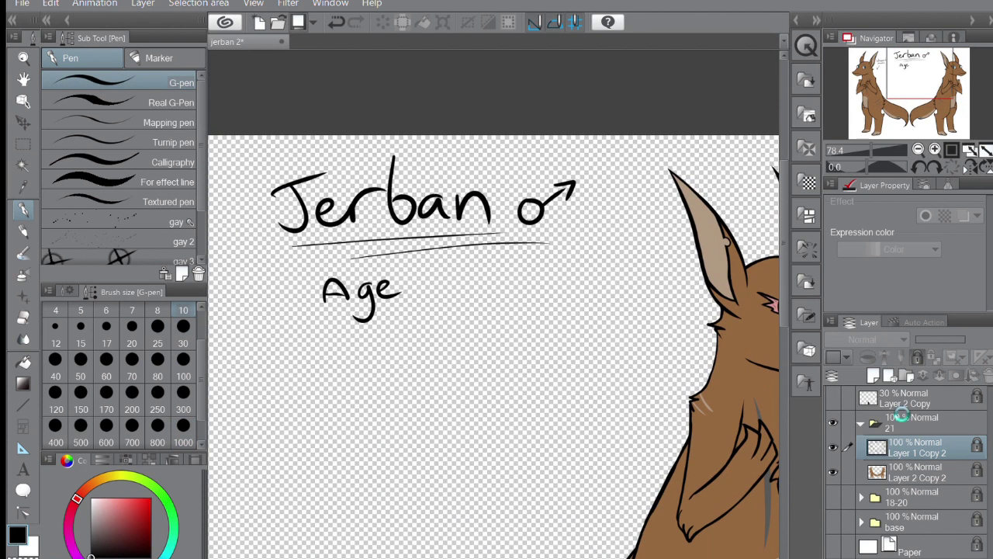
Handwrite "20-30" in black after "Age" on a new layer and merge it into Layer 1 Copy 2.
{"action": "left_click", "coordinate": [873, 376]}
{"action": "scroll", "coordinate": [334, 242], "scroll_direction": "up", "scroll_amount": 3}
{"action": "left_click_drag", "start_coordinate": [337, 239], "coordinate": [378, 272]}
{"action": "left_click_drag", "start_coordinate": [406, 232], "coordinate": [408, 234]}
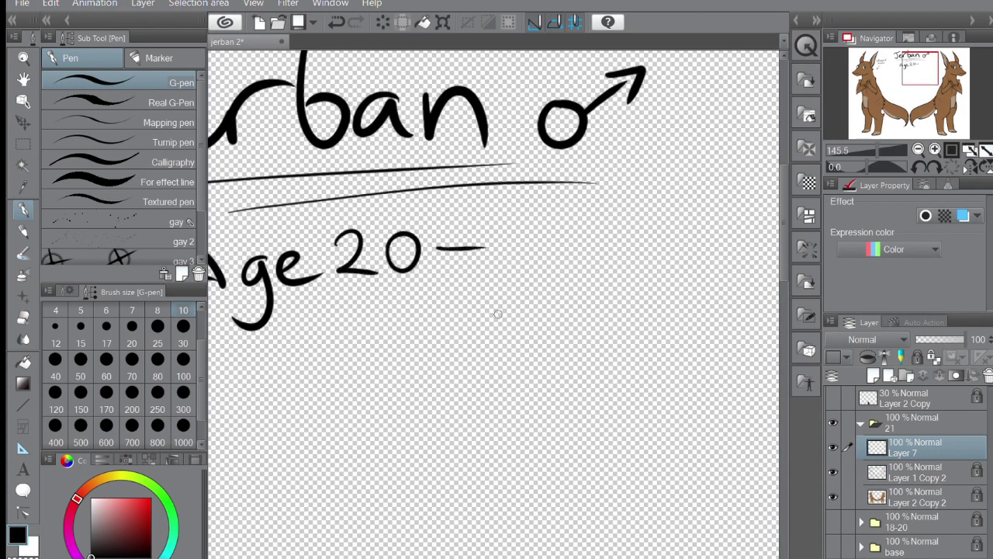
{"action": "left_click_drag", "start_coordinate": [498, 227], "coordinate": [500, 262]}
{"action": "left_click_drag", "start_coordinate": [558, 225], "coordinate": [557, 227]}
{"action": "key", "text": "ctrl+0"}
{"action": "key", "text": "k"}
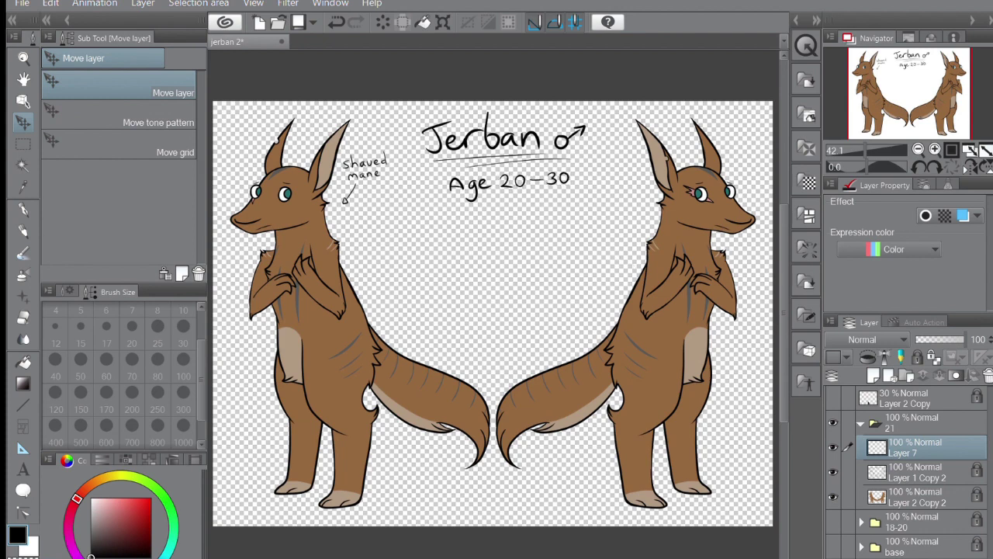
{"action": "key", "text": "ctrl+e"}
{"action": "key", "text": "ctrl+z"}
Hide the colour layer Layer 2 Copy 2, lower folder 21's opacity to 80%, and select Layer 7 above the folder.
{"action": "key", "text": "p"}
{"action": "key", "text": "h"}
{"action": "scroll", "coordinate": [904, 97], "scroll_direction": "up", "scroll_amount": 2}
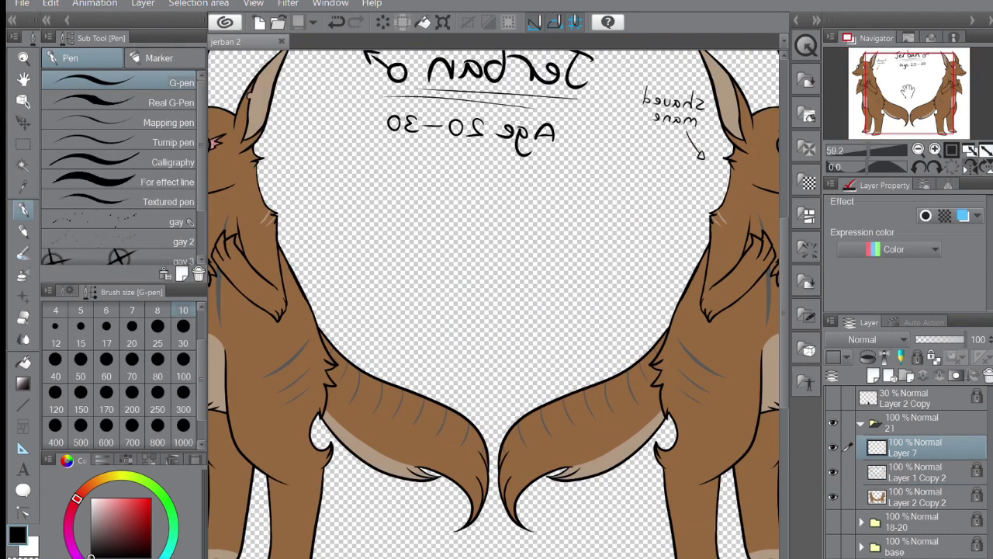
{"action": "key", "text": "h"}
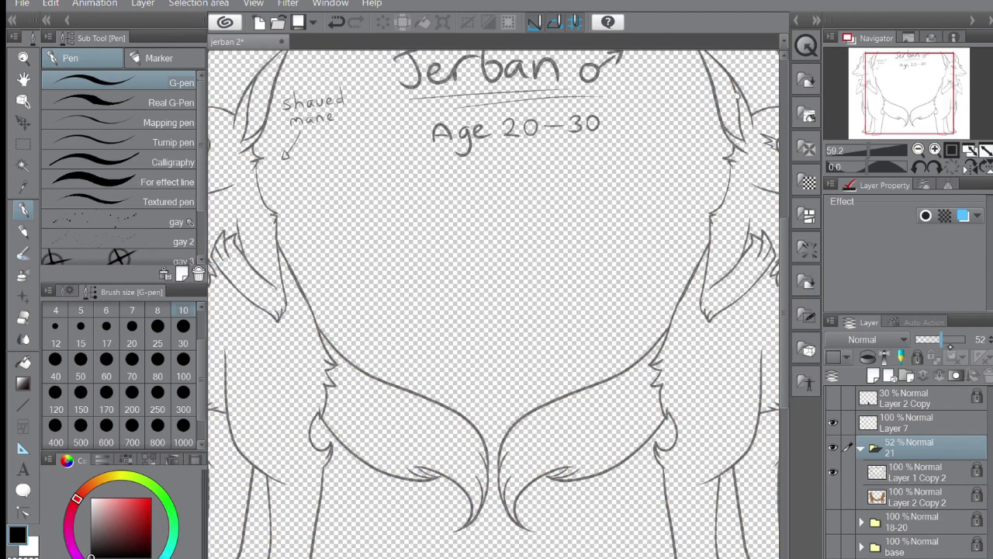
{"action": "left_click_drag", "start_coordinate": [962, 339], "coordinate": [956, 339]}
{"action": "left_click", "coordinate": [916, 422]}
Sketch a shirt's neckline, shoulders and short sleeves in red over the right-hand figure on Layer 7.
{"action": "left_click", "coordinate": [151, 497]}
{"action": "left_click", "coordinate": [952, 84]}
{"action": "scroll", "coordinate": [951, 84], "scroll_direction": "up", "scroll_amount": 4}
{"action": "left_click_drag", "start_coordinate": [359, 210], "coordinate": [519, 303]}
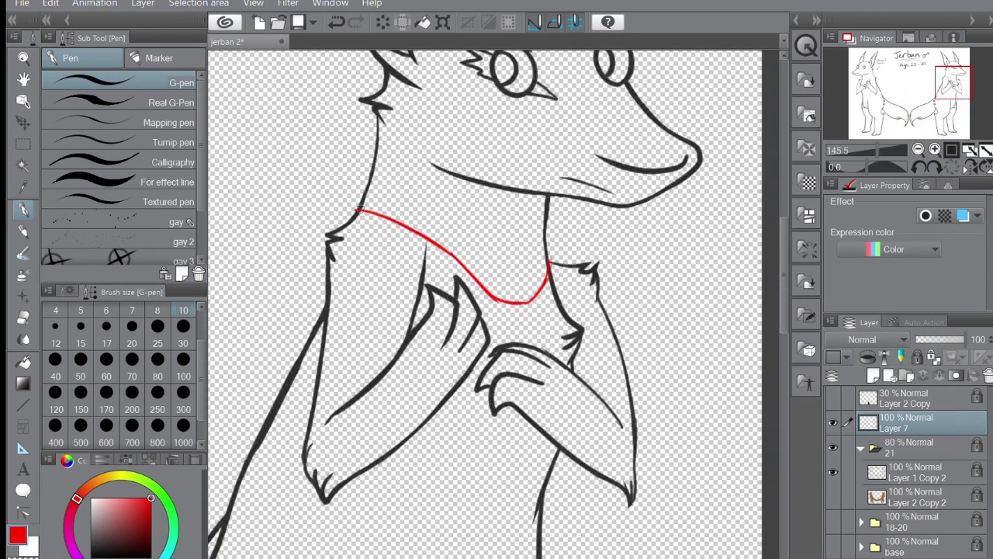
{"action": "left_click_drag", "start_coordinate": [546, 264], "coordinate": [632, 388]}
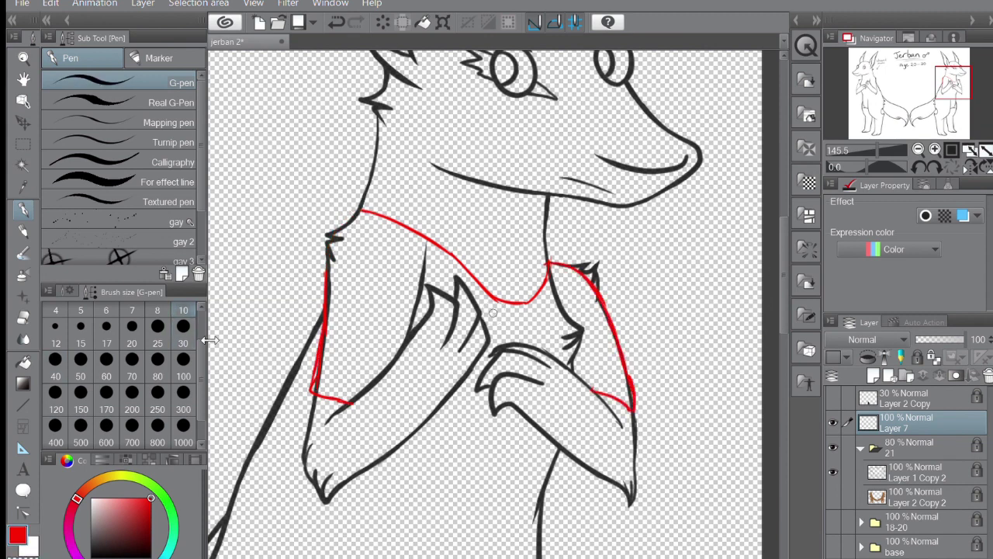
{"action": "left_click_drag", "start_coordinate": [326, 301], "coordinate": [357, 208]}
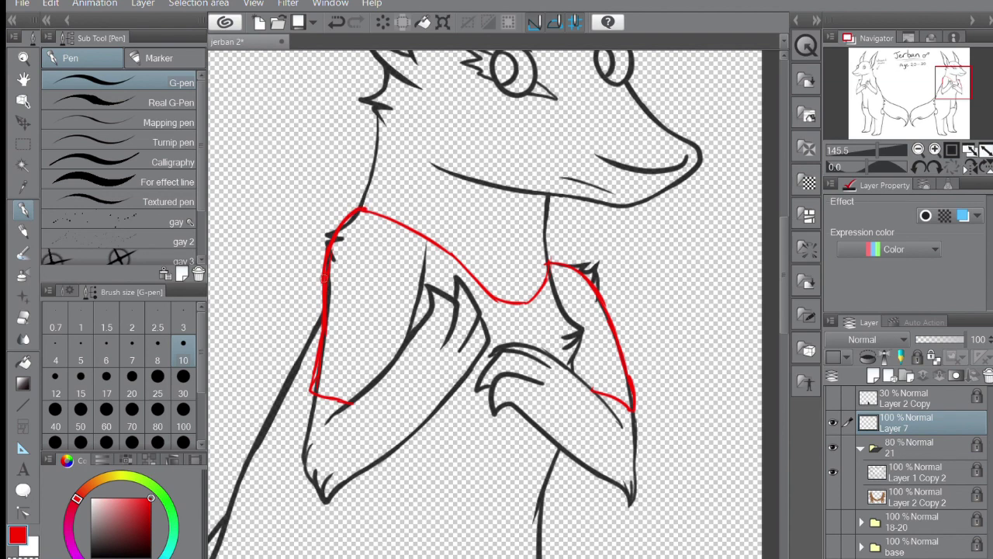
Draw a curved red waistband across the right-hand figure's hips and start its front edge.
{"action": "mouse_move", "coordinate": [323, 315]}
{"action": "left_mouse_down"}
{"action": "mouse_move", "coordinate": [587, 326]}
{"action": "mouse_move", "coordinate": [629, 330]}
{"action": "left_mouse_up"}
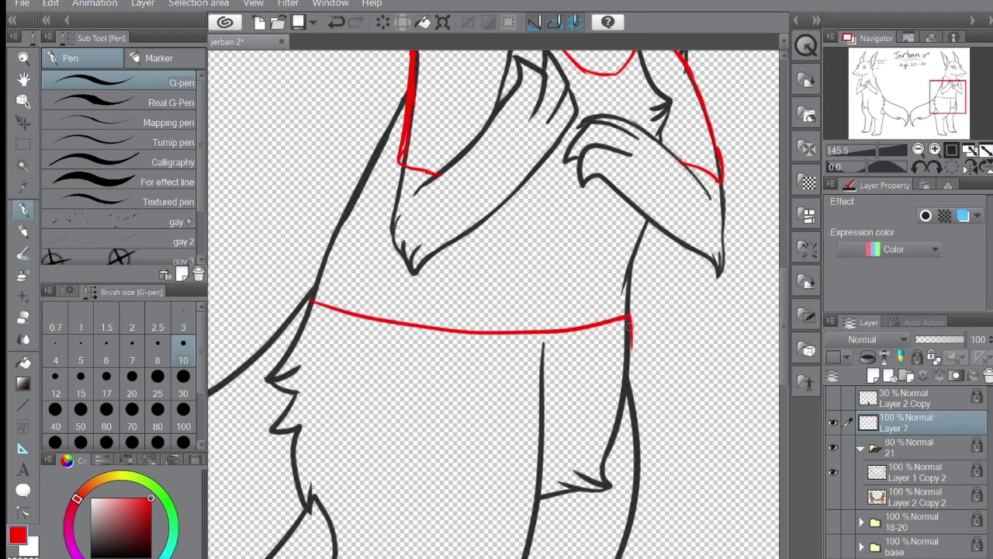
{"action": "left_click_drag", "start_coordinate": [346, 51], "coordinate": [459, 361]}
{"action": "key", "text": "bracketright"}
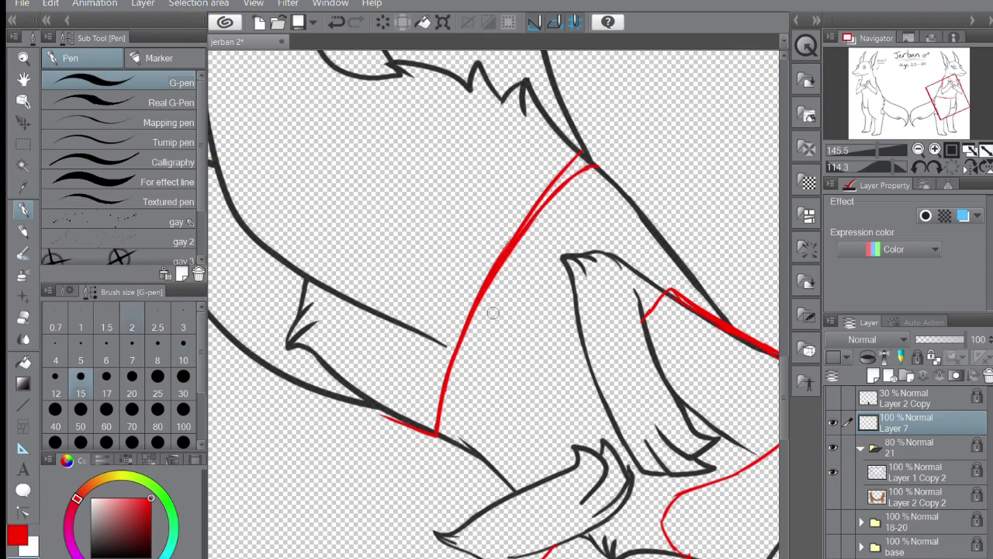
{"action": "key", "text": "bracketleft"}
Sketch the lower garment's red outlines over the right-hand figure's legs below the waistband.
{"action": "left_click", "coordinate": [955, 167]}
{"action": "left_click_drag", "start_coordinate": [948, 87], "coordinate": [941, 95]}
{"action": "mouse_move", "coordinate": [414, 150]}
{"action": "left_mouse_down"}
{"action": "mouse_move", "coordinate": [379, 235]}
{"action": "mouse_move", "coordinate": [390, 222]}
{"action": "mouse_move", "coordinate": [408, 410]}
{"action": "mouse_move", "coordinate": [479, 463]}
{"action": "mouse_move", "coordinate": [655, 281]}
{"action": "mouse_move", "coordinate": [601, 474]}
{"action": "left_mouse_up"}
{"action": "mouse_move", "coordinate": [658, 279]}
{"action": "left_mouse_down"}
{"action": "mouse_move", "coordinate": [616, 470]}
{"action": "mouse_move", "coordinate": [565, 471]}
{"action": "left_mouse_up"}
{"action": "scroll", "coordinate": [667, 553], "scroll_direction": "right", "scroll_amount": 3}
{"action": "mouse_move", "coordinate": [578, 190]}
{"action": "left_mouse_down"}
{"action": "mouse_move", "coordinate": [582, 466]}
{"action": "mouse_move", "coordinate": [581, 295]}
{"action": "mouse_move", "coordinate": [578, 439]}
{"action": "left_mouse_up"}
{"action": "key", "text": "ctrl+z"}
{"action": "left_click_drag", "start_coordinate": [466, 456], "coordinate": [575, 443]}
{"action": "scroll", "coordinate": [497, 303], "scroll_direction": "down", "scroll_amount": 2}
Draw a wide red cuff around each of the right-hand figure's wrists.
{"action": "mouse_move", "coordinate": [950, 109]}
{"action": "left_mouse_down"}
{"action": "mouse_move", "coordinate": [958, 117]}
{"action": "mouse_move", "coordinate": [948, 93]}
{"action": "left_mouse_up"}
{"action": "scroll", "coordinate": [490, 312], "scroll_direction": "up", "scroll_amount": 2}
{"action": "left_click_drag", "start_coordinate": [397, 376], "coordinate": [455, 440]}
{"action": "left_click_drag", "start_coordinate": [425, 335], "coordinate": [396, 375]}
{"action": "left_click_drag", "start_coordinate": [425, 335], "coordinate": [480, 427]}
{"action": "mouse_move", "coordinate": [598, 449]}
{"action": "left_mouse_down"}
{"action": "mouse_move", "coordinate": [651, 381]}
{"action": "mouse_move", "coordinate": [680, 403]}
{"action": "left_mouse_up"}
{"action": "left_click_drag", "start_coordinate": [590, 452], "coordinate": [630, 483]}
{"action": "left_click_drag", "start_coordinate": [630, 483], "coordinate": [665, 440]}
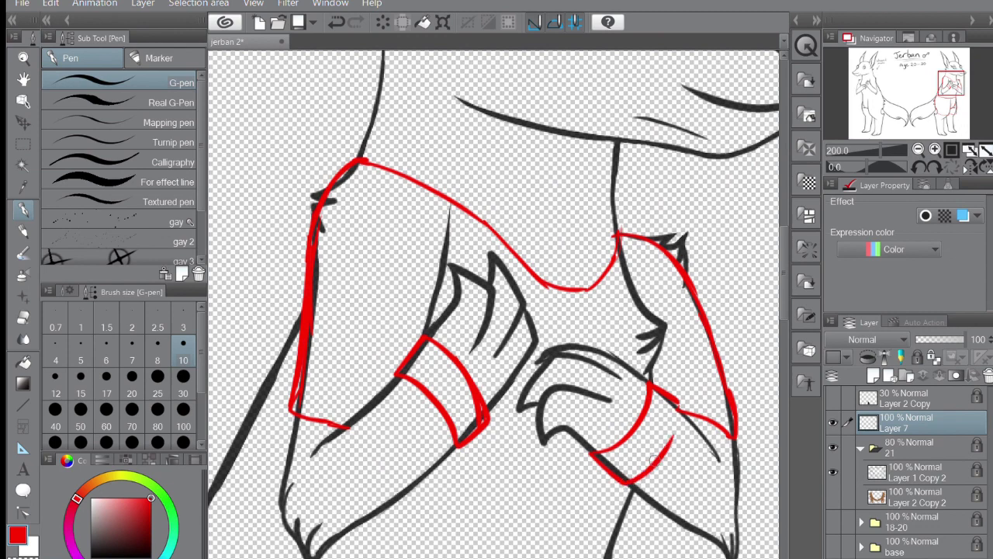
Draw a hanging chain of oval red links connecting the two wrist cuffs, reworking the lower links into an even curve.
{"action": "left_click_drag", "start_coordinate": [488, 498], "coordinate": [533, 530]}
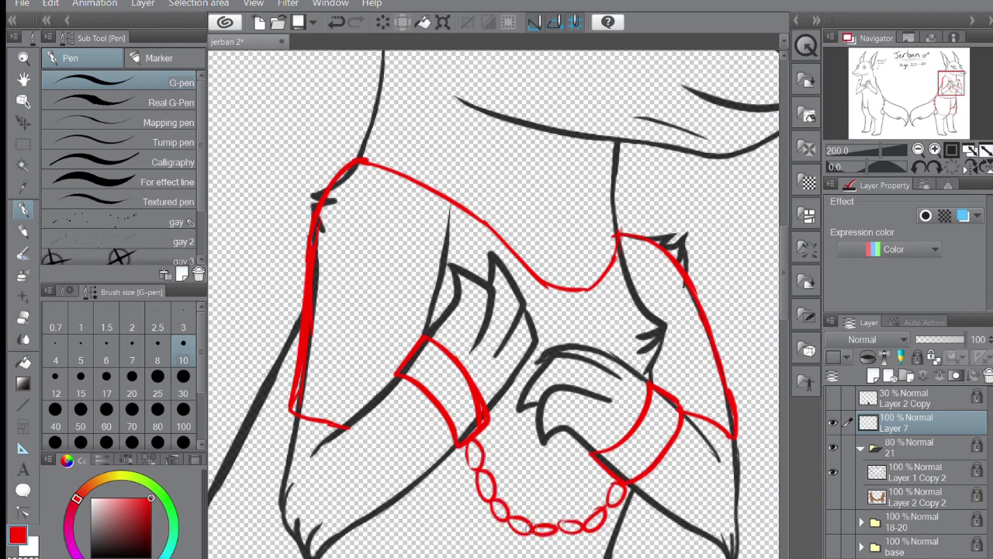
{"action": "left_click_drag", "start_coordinate": [560, 527], "coordinate": [576, 521]}
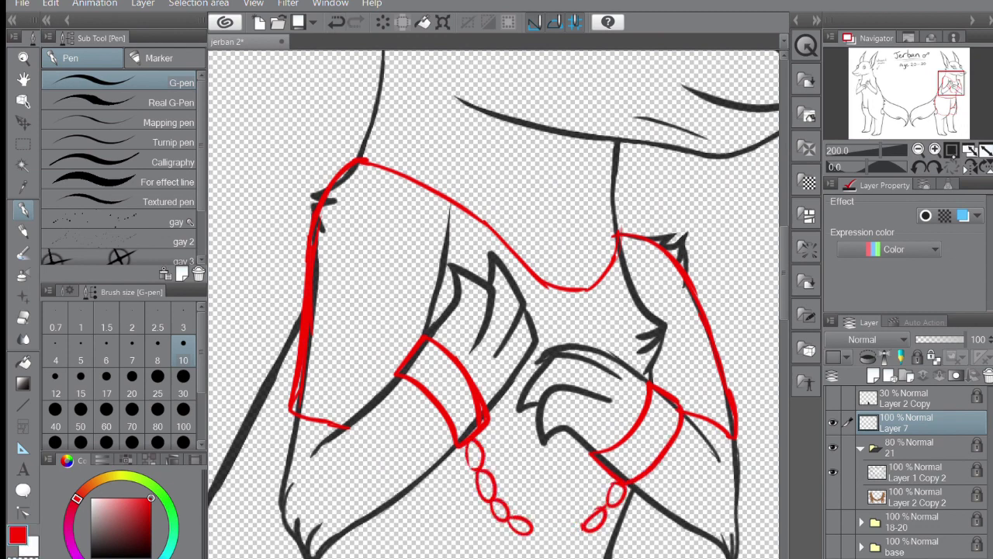
{"action": "scroll", "coordinate": [512, 535], "scroll_direction": "up", "scroll_amount": 2}
{"action": "left_click_drag", "start_coordinate": [677, 392], "coordinate": [565, 414]}
{"action": "left_click_drag", "start_coordinate": [625, 419], "coordinate": [568, 412]}
{"action": "left_click_drag", "start_coordinate": [439, 264], "coordinate": [440, 248]}
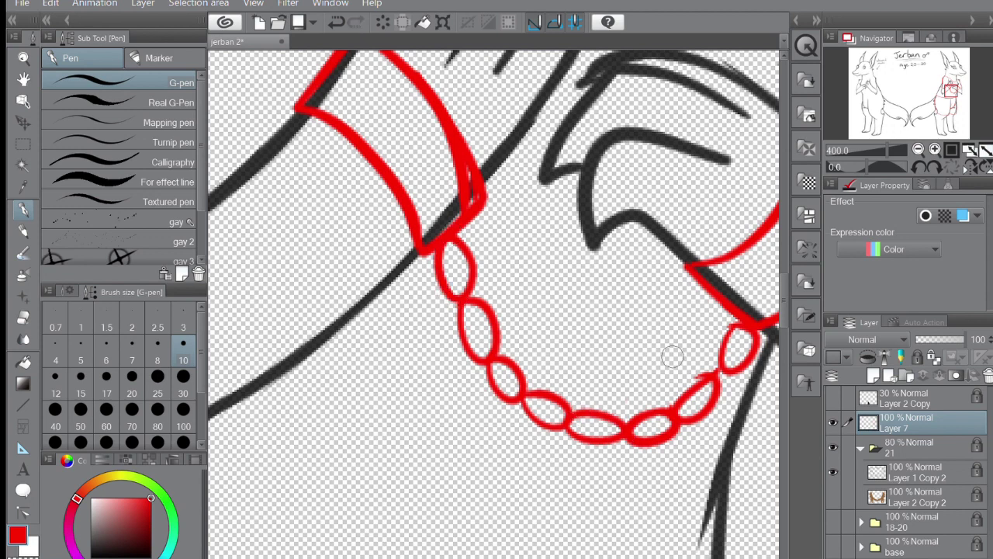
{"action": "left_click_drag", "start_coordinate": [749, 329], "coordinate": [716, 390]}
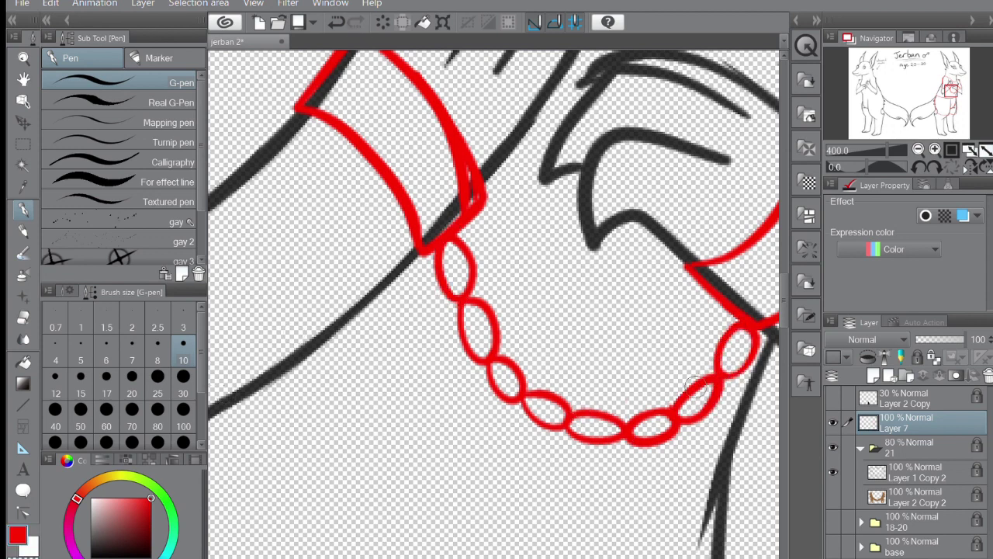
Clean up the edges and corners of both red wrist cuffs on the right-hand figure.
{"action": "scroll", "coordinate": [458, 342], "scroll_direction": "up", "scroll_amount": 5}
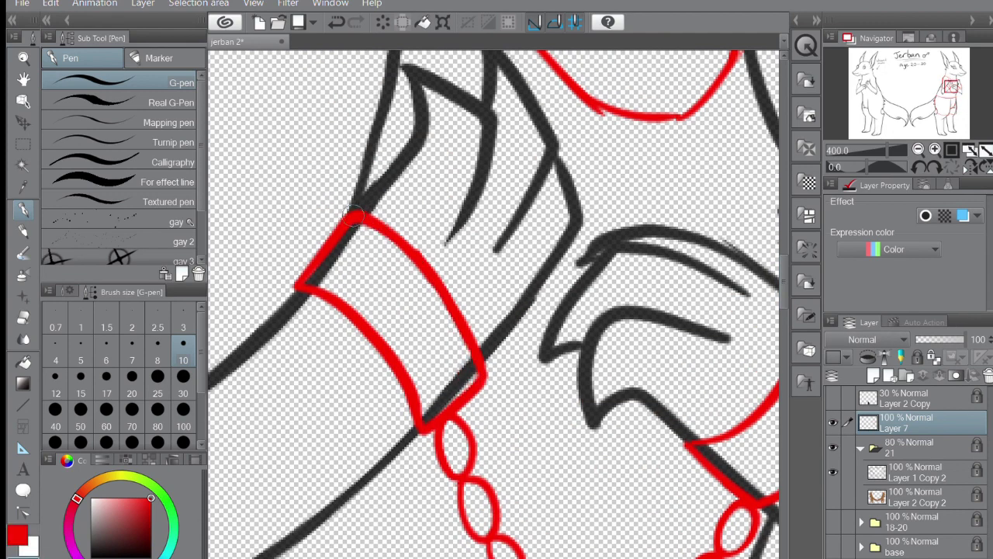
{"action": "scroll", "coordinate": [493, 304], "scroll_direction": "right", "scroll_amount": 3}
{"action": "left_click_drag", "start_coordinate": [347, 335], "coordinate": [408, 305]}
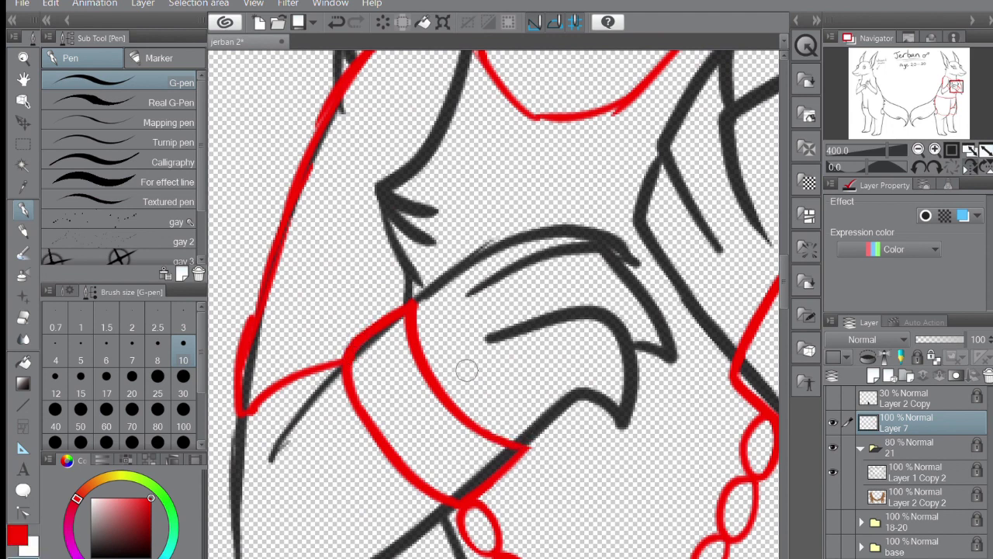
{"action": "left_click_drag", "start_coordinate": [488, 436], "coordinate": [528, 450]}
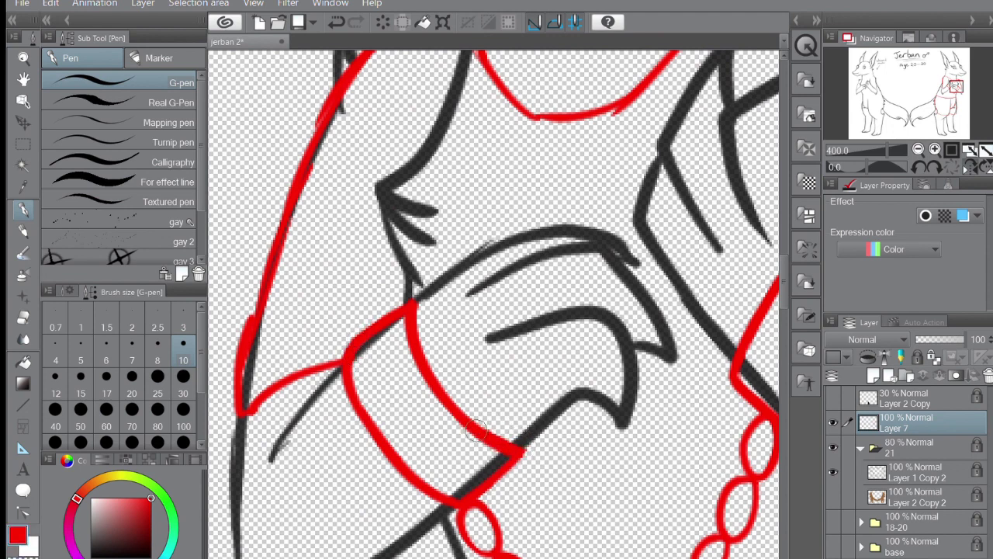
Thicken the red lines of the shirt's far sleeve and neckline on the right-hand figure.
{"action": "left_click_drag", "start_coordinate": [496, 302], "coordinate": [331, 264]}
{"action": "left_click_drag", "start_coordinate": [408, 172], "coordinate": [243, 383]}
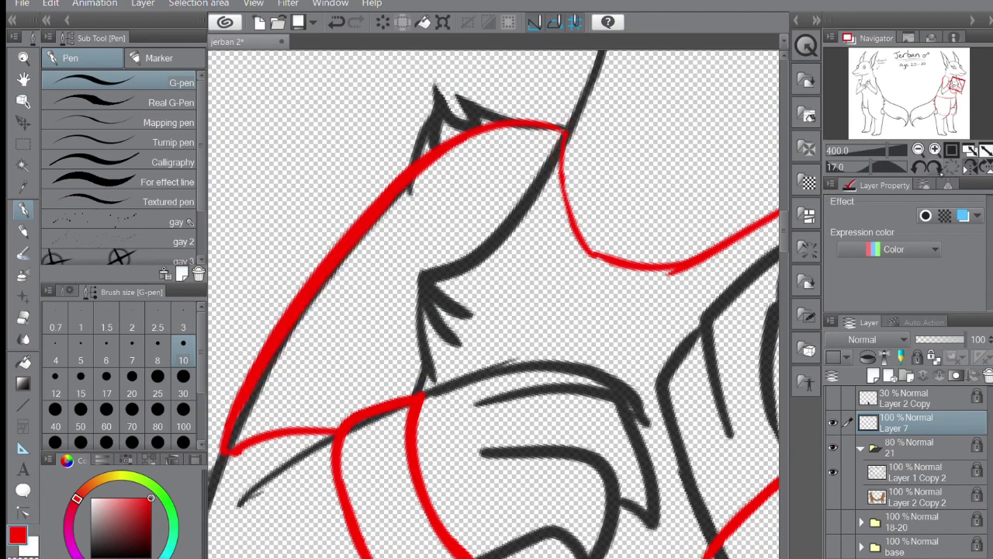
{"action": "left_click_drag", "start_coordinate": [442, 171], "coordinate": [460, 355]}
{"action": "mouse_move", "coordinate": [509, 245]}
{"action": "left_mouse_down"}
{"action": "mouse_move", "coordinate": [459, 320]}
{"action": "mouse_move", "coordinate": [447, 410]}
{"action": "left_mouse_up"}
{"action": "key", "text": "ctrl+z"}
{"action": "scroll", "coordinate": [682, 262], "scroll_direction": "down", "scroll_amount": 5}
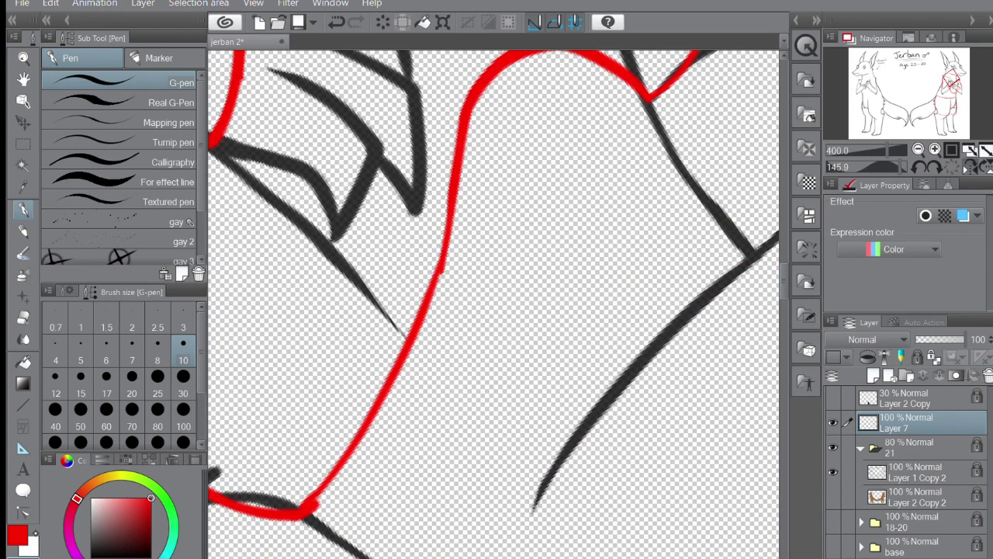
{"action": "left_click_drag", "start_coordinate": [469, 99], "coordinate": [299, 521]}
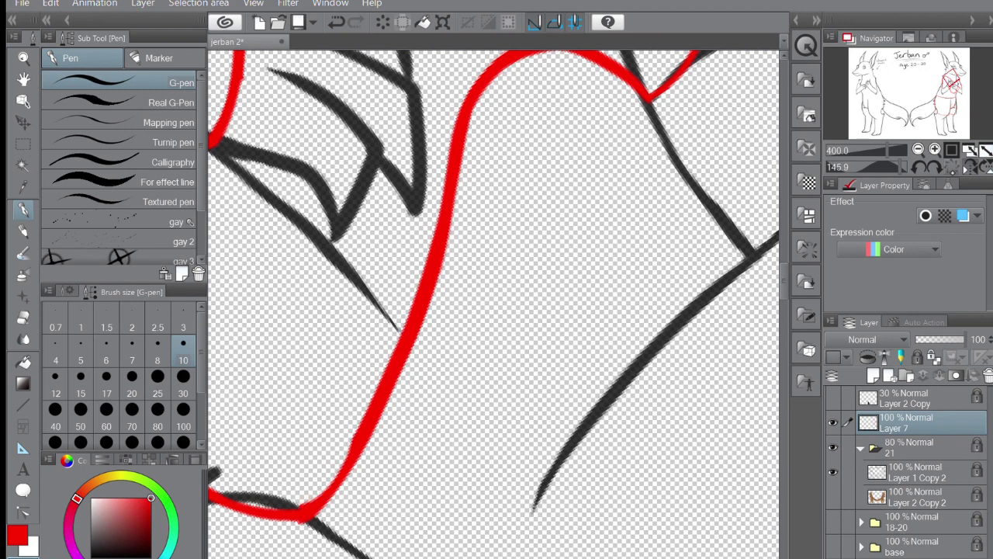
Thicken the shirt's near shoulder and sleeve outline in red, and redraw that sleeve's hem across the upper arm.
{"action": "key", "text": "ctrl+shift+r"}
{"action": "key", "text": "minus"}
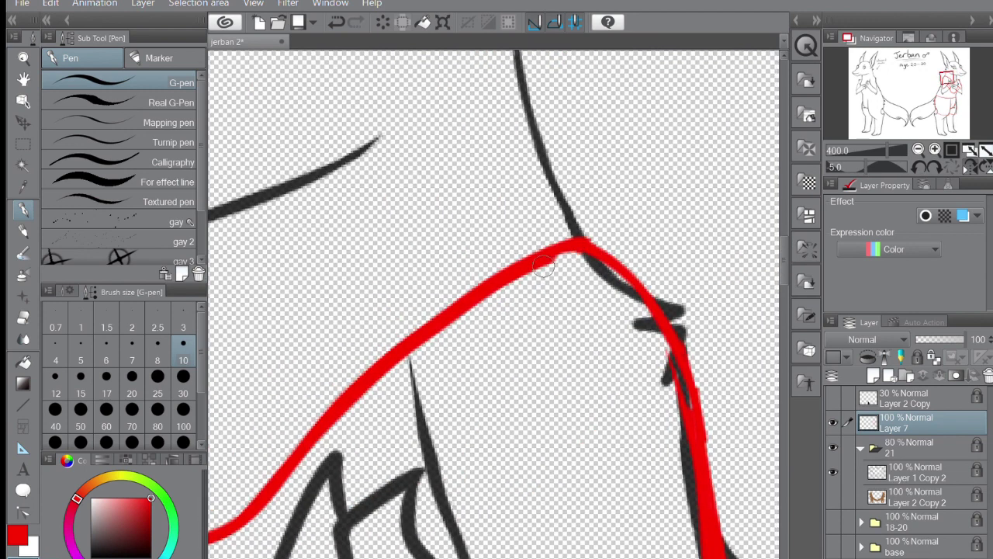
{"action": "key", "text": "h"}
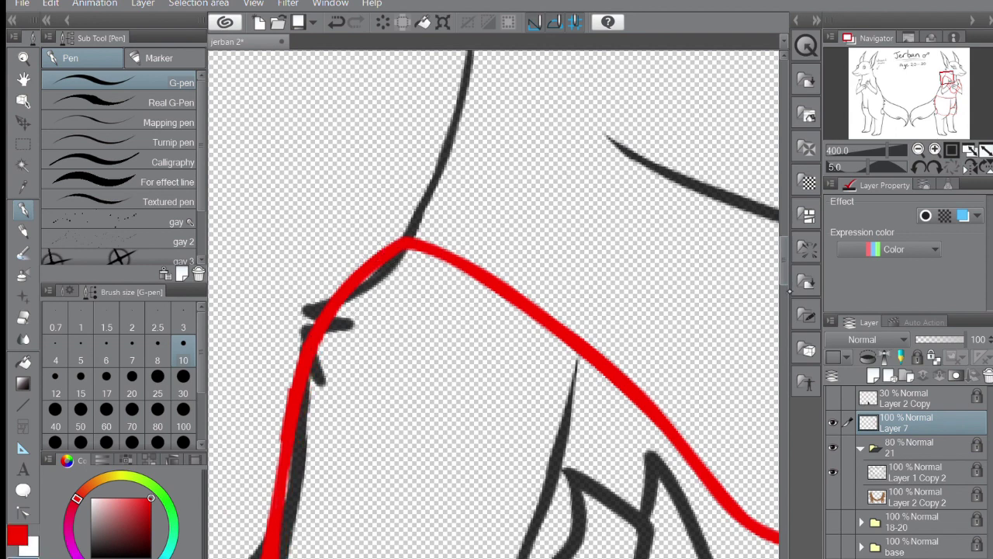
{"action": "scroll", "coordinate": [242, 396], "scroll_direction": "down", "scroll_amount": 5}
{"action": "key", "text": "ctrl+z"}
{"action": "left_click_drag", "start_coordinate": [232, 388], "coordinate": [356, 460]}
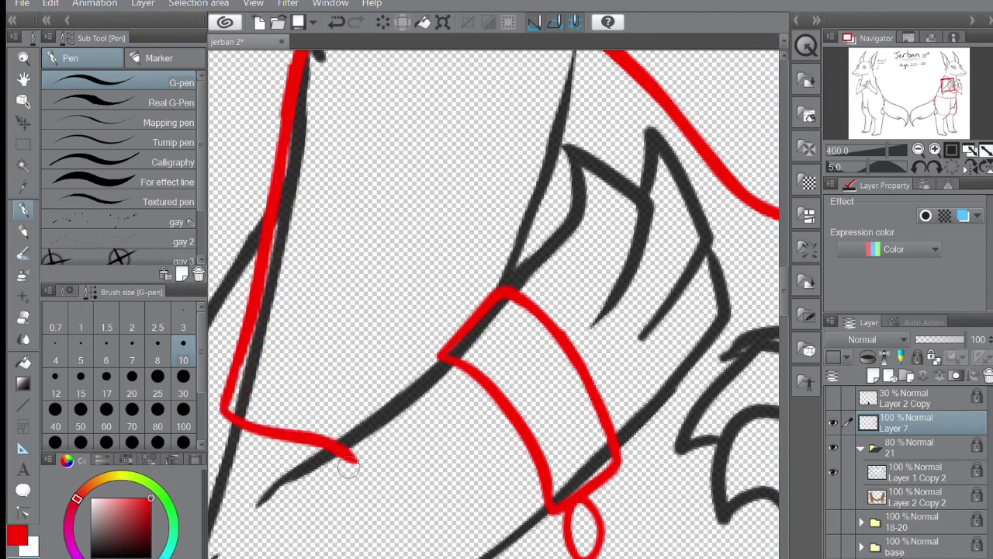
Refine the far shoulder line and draw red fabric edges along the chest and inner arms of the right-hand figure's shirt.
{"action": "key", "text": "h"}
{"action": "scroll", "coordinate": [359, 388], "scroll_direction": "up", "scroll_amount": 2}
{"action": "left_click_drag", "start_coordinate": [410, 166], "coordinate": [477, 365]}
{"action": "mouse_move", "coordinate": [403, 165]}
{"action": "left_mouse_down"}
{"action": "mouse_move", "coordinate": [429, 224]}
{"action": "mouse_move", "coordinate": [543, 388]}
{"action": "mouse_move", "coordinate": [454, 388]}
{"action": "left_mouse_up"}
{"action": "left_click_drag", "start_coordinate": [358, 248], "coordinate": [325, 501]}
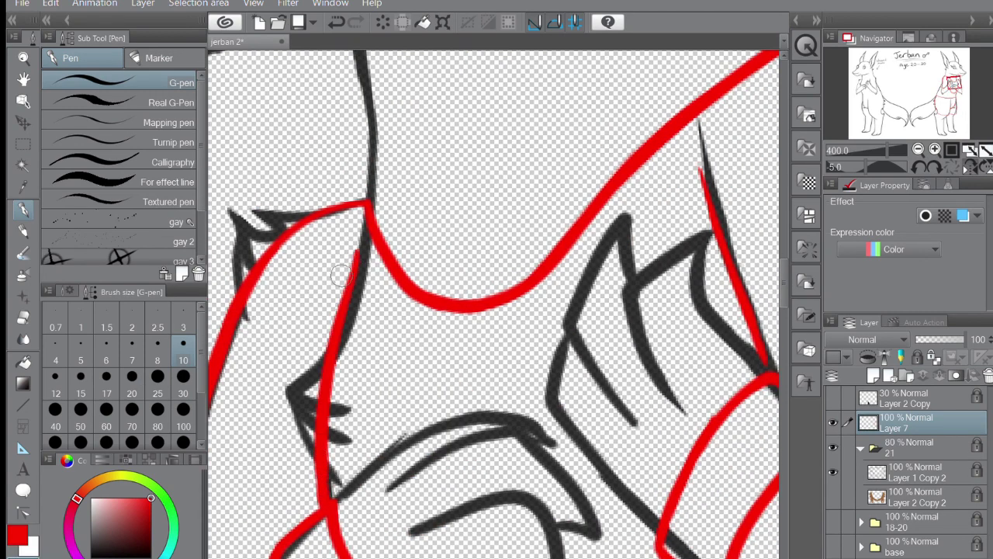
Add a new layer above Layer 7 and draw the shirt's sides and curved bottom hem in red above the waistband.
{"action": "left_click", "coordinate": [918, 149]}
{"action": "left_click_drag", "start_coordinate": [948, 84], "coordinate": [951, 90]}
{"action": "key", "text": "ctrl+shift+n"}
{"action": "mouse_move", "coordinate": [610, 149]}
{"action": "left_mouse_down"}
{"action": "mouse_move", "coordinate": [322, 437]}
{"action": "mouse_move", "coordinate": [301, 368]}
{"action": "left_mouse_up"}
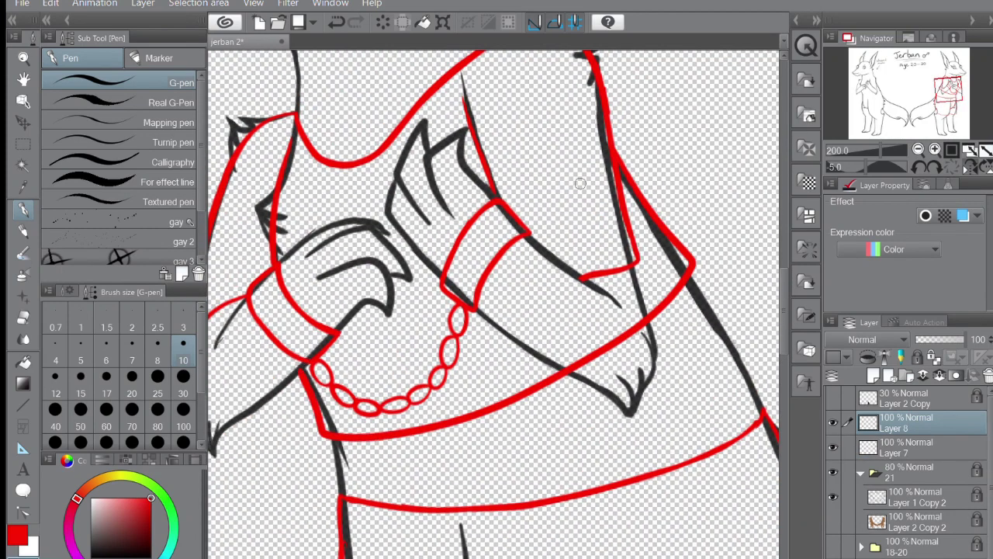
Erase the shirt's bottom hem where it crosses the near forearm with brush size 40, and merge Layer 8 into Layer 7.
{"action": "left_click", "coordinate": [61, 423]}
{"action": "mouse_move", "coordinate": [581, 337]}
{"action": "left_mouse_down"}
{"action": "mouse_move", "coordinate": [643, 336]}
{"action": "mouse_move", "coordinate": [630, 321]}
{"action": "mouse_move", "coordinate": [598, 353]}
{"action": "left_mouse_up"}
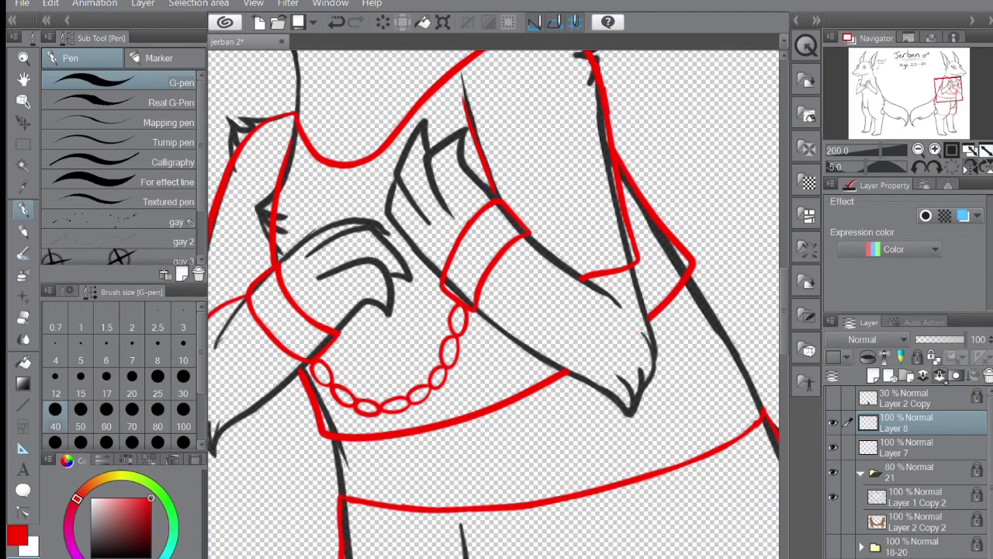
{"action": "left_click", "coordinate": [183, 360]}
{"action": "left_click_drag", "start_coordinate": [948, 90], "coordinate": [944, 105]}
{"action": "left_click", "coordinate": [936, 149]}
{"action": "left_click_drag", "start_coordinate": [466, 147], "coordinate": [241, 441]}
{"action": "key", "text": "ctrl+e"}
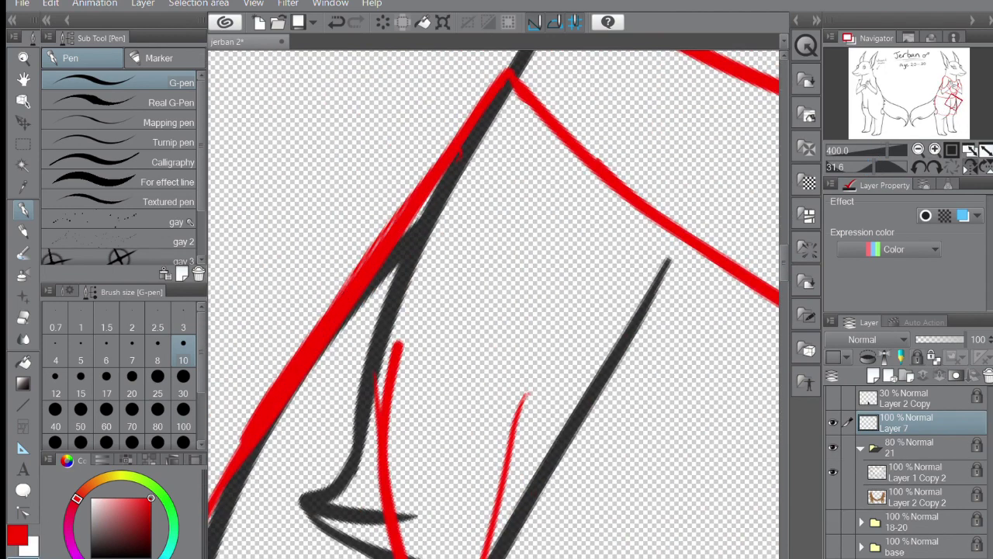
Clean up the red outer side line of the shorts' front leg and thicken the curved waistband on Layer 7.
{"action": "mouse_move", "coordinate": [419, 166]}
{"action": "left_mouse_down"}
{"action": "mouse_move", "coordinate": [364, 288]}
{"action": "mouse_move", "coordinate": [256, 450]}
{"action": "left_mouse_up"}
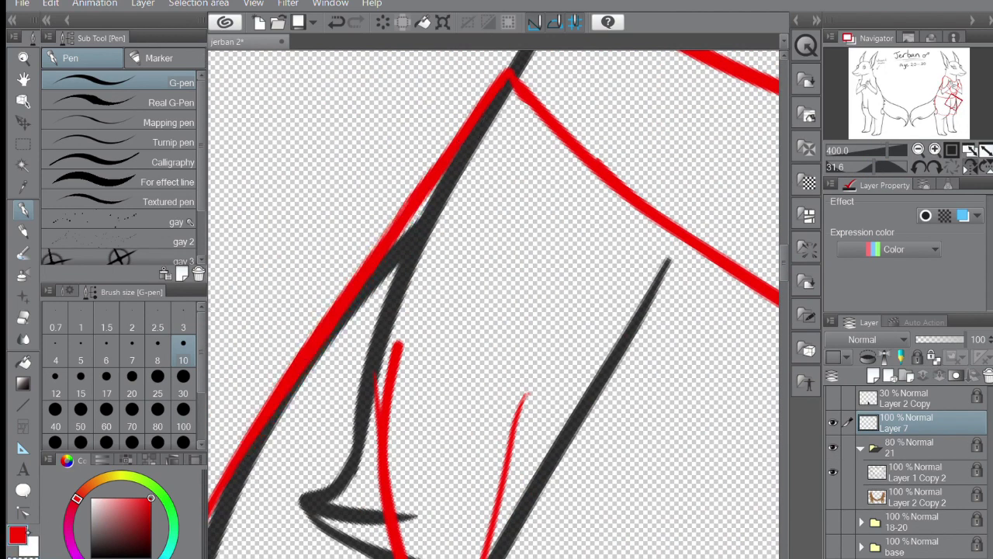
{"action": "mouse_move", "coordinate": [506, 80]}
{"action": "left_mouse_down"}
{"action": "mouse_move", "coordinate": [636, 194]}
{"action": "mouse_move", "coordinate": [382, 394]}
{"action": "left_mouse_up"}
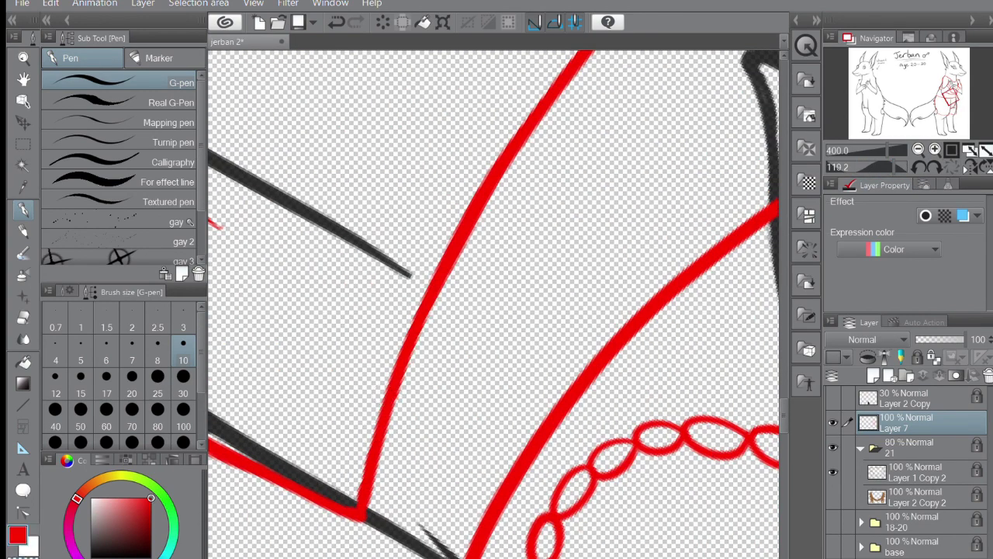
{"action": "scroll", "coordinate": [404, 392], "scroll_direction": "down", "scroll_amount": 5}
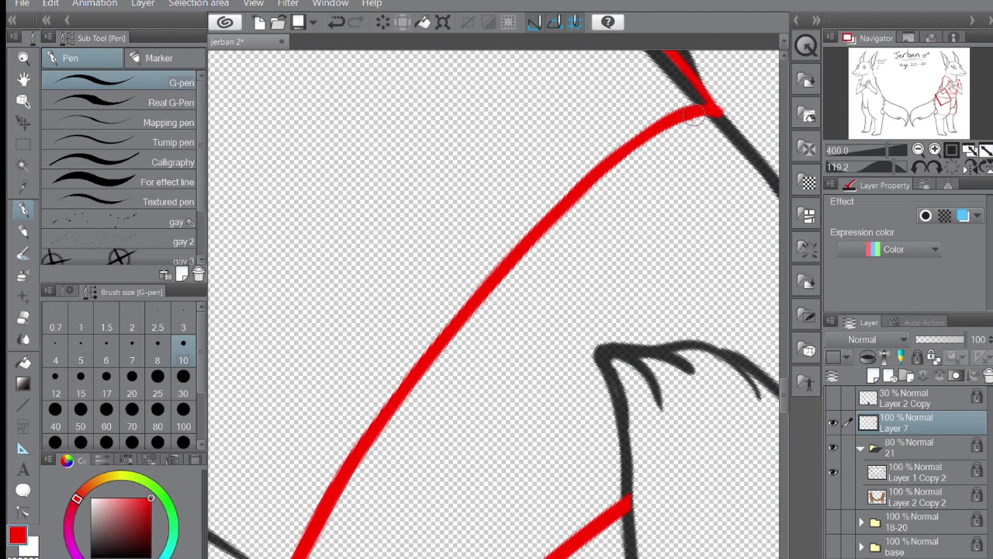
{"action": "left_click", "coordinate": [951, 167]}
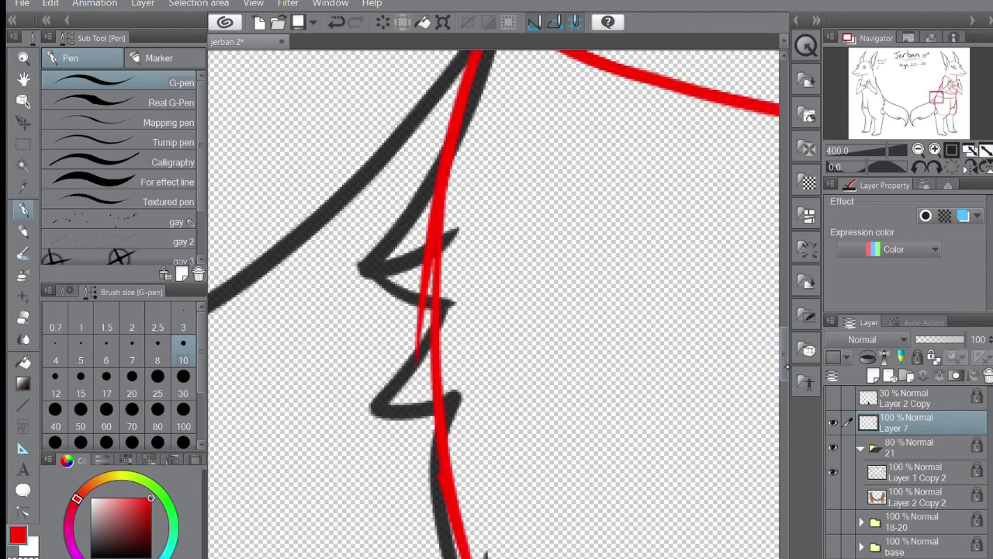
Thicken the shorts' back edge beside the thigh fur and the near leg's curved bottom hem in red.
{"action": "left_click_drag", "start_coordinate": [485, 553], "coordinate": [331, 492]}
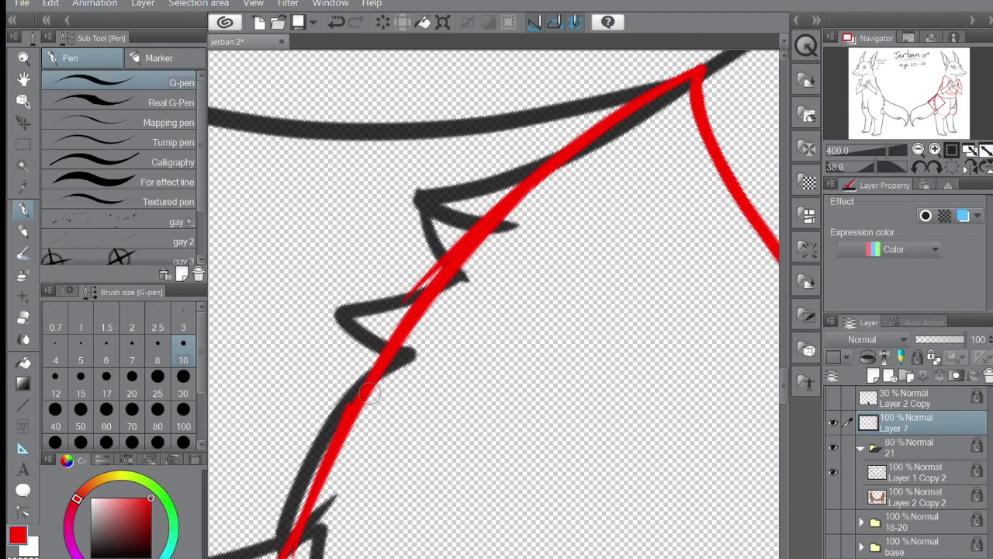
{"action": "scroll", "coordinate": [725, 434], "scroll_direction": "down", "scroll_amount": 5}
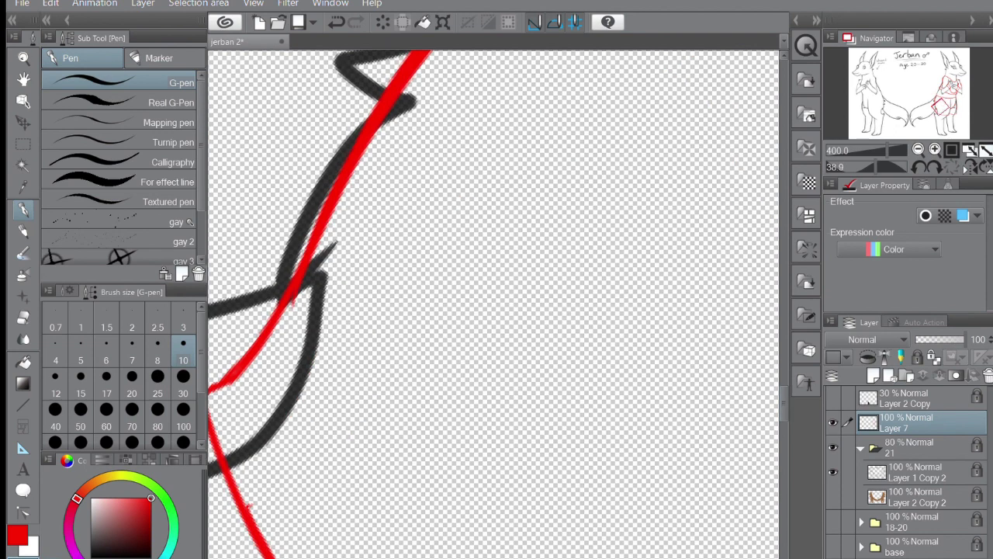
{"action": "left_click_drag", "start_coordinate": [338, 388], "coordinate": [391, 557]}
{"action": "mouse_move", "coordinate": [346, 355]}
{"action": "left_mouse_down"}
{"action": "mouse_move", "coordinate": [435, 256]}
{"action": "mouse_move", "coordinate": [312, 446]}
{"action": "left_mouse_up"}
{"action": "left_click_drag", "start_coordinate": [268, 547], "coordinate": [632, 124]}
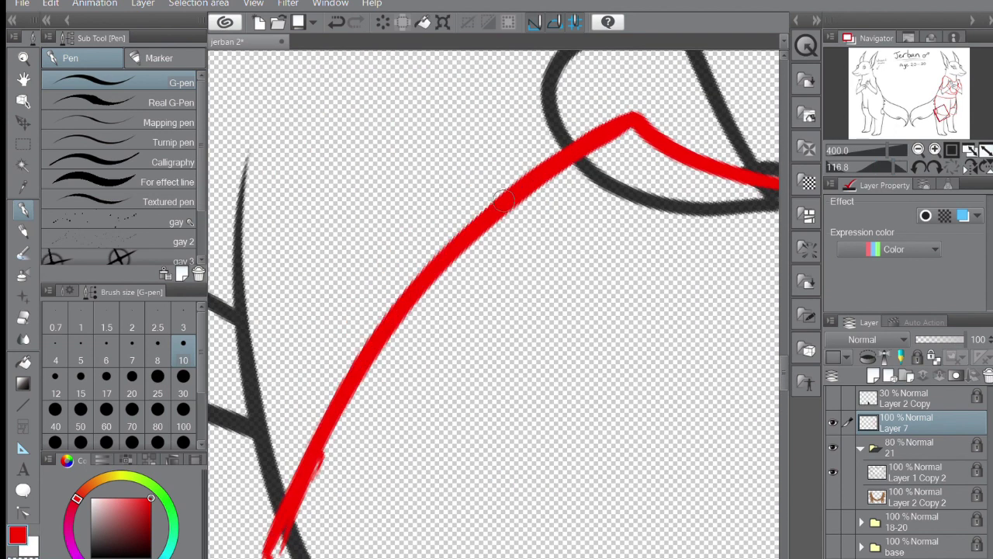
Thicken the red line dividing the two legs of the shorts and the two fabric creases branching from it.
{"action": "left_click_drag", "start_coordinate": [411, 307], "coordinate": [319, 446]}
{"action": "mouse_move", "coordinate": [496, 303]}
{"action": "left_mouse_down"}
{"action": "mouse_move", "coordinate": [450, 349]}
{"action": "mouse_move", "coordinate": [465, 310]}
{"action": "mouse_move", "coordinate": [497, 279]}
{"action": "mouse_move", "coordinate": [450, 326]}
{"action": "left_mouse_up"}
{"action": "left_click_drag", "start_coordinate": [423, 505], "coordinate": [671, 89]}
{"action": "key", "text": "ctrl+z"}
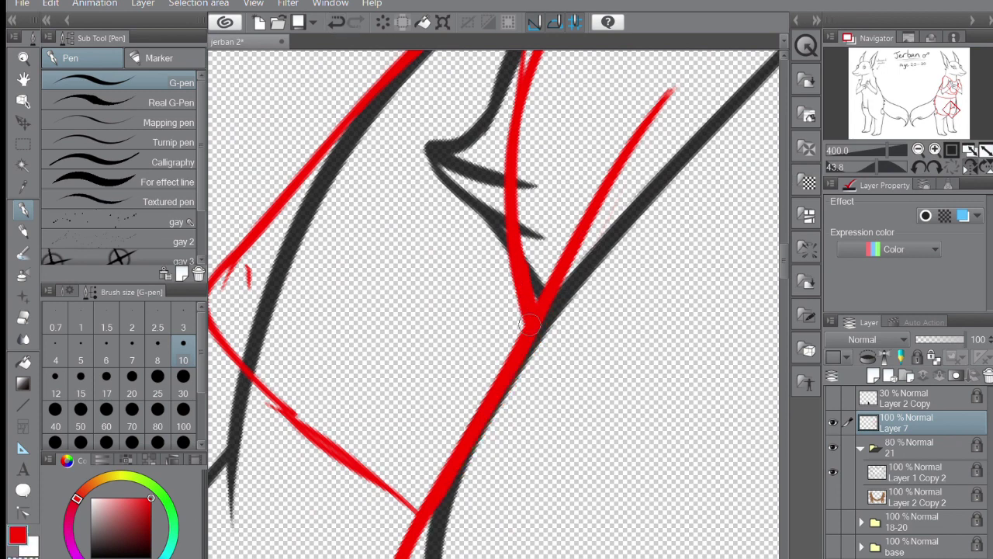
Thicken the far leg's bottom hem and lower outer side of the shorts in red.
{"action": "scroll", "coordinate": [530, 324], "scroll_direction": "up", "scroll_amount": 4}
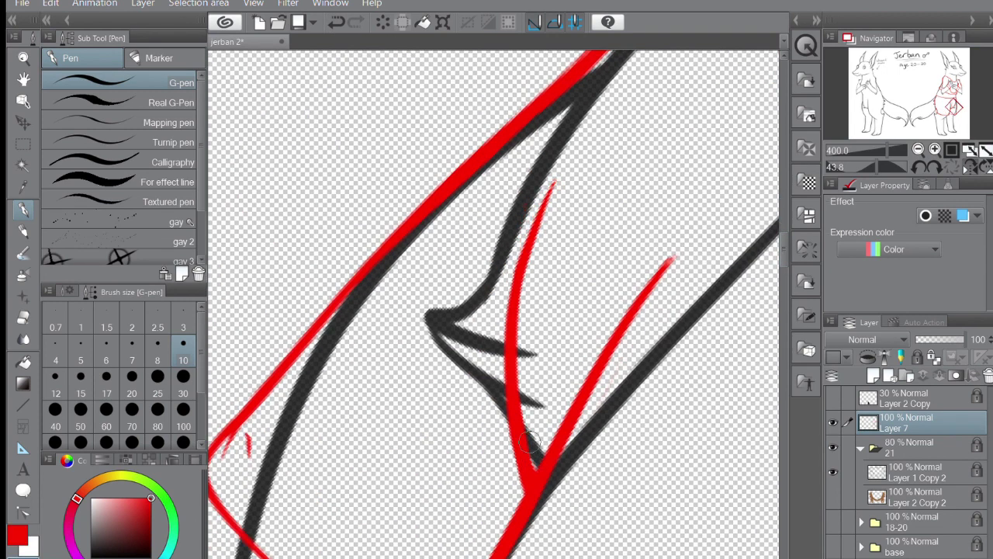
{"action": "mouse_move", "coordinate": [264, 415]}
{"action": "left_mouse_down"}
{"action": "mouse_move", "coordinate": [249, 555]}
{"action": "mouse_move", "coordinate": [270, 433]}
{"action": "mouse_move", "coordinate": [220, 285]}
{"action": "mouse_move", "coordinate": [386, 278]}
{"action": "mouse_move", "coordinate": [515, 477]}
{"action": "mouse_move", "coordinate": [321, 395]}
{"action": "left_mouse_up"}
{"action": "left_click_drag", "start_coordinate": [310, 326], "coordinate": [321, 394]}
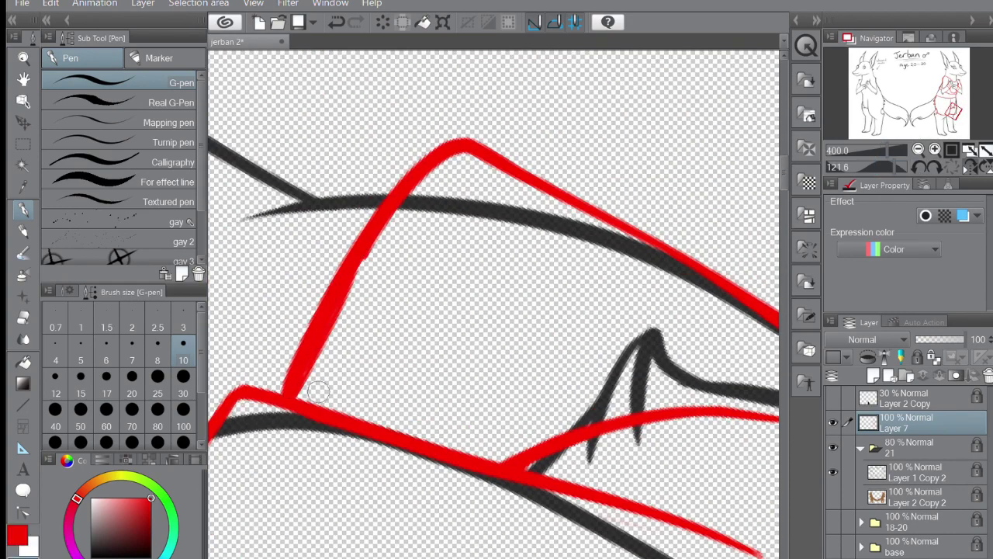
{"action": "key", "text": "ctrl+z"}
{"action": "key", "text": "ctrl+z"}
{"action": "key", "text": "ctrl+shift+r"}
{"action": "key", "text": "ctrl+minus"}
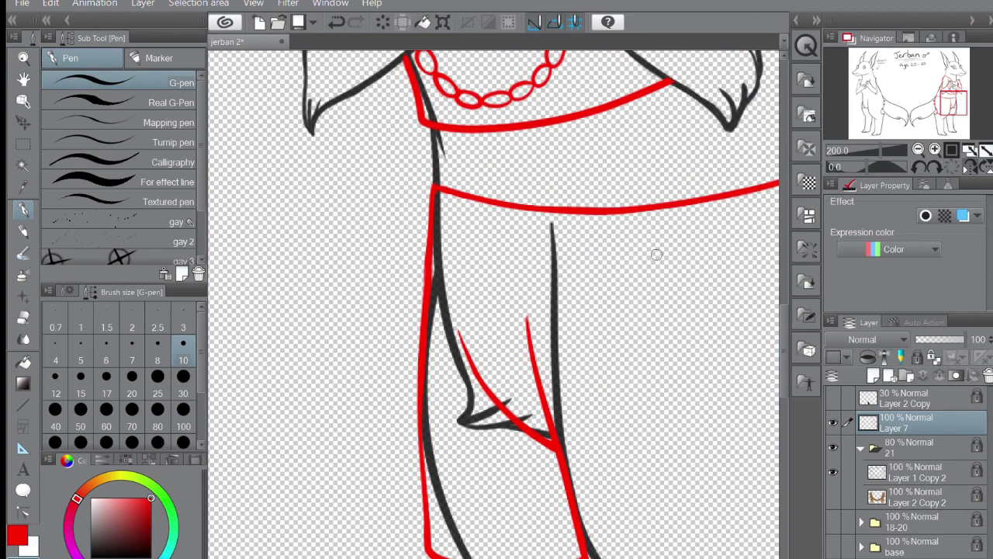
{"action": "key", "text": "ctrl+minus"}
{"action": "key", "text": "ctrl+plus"}
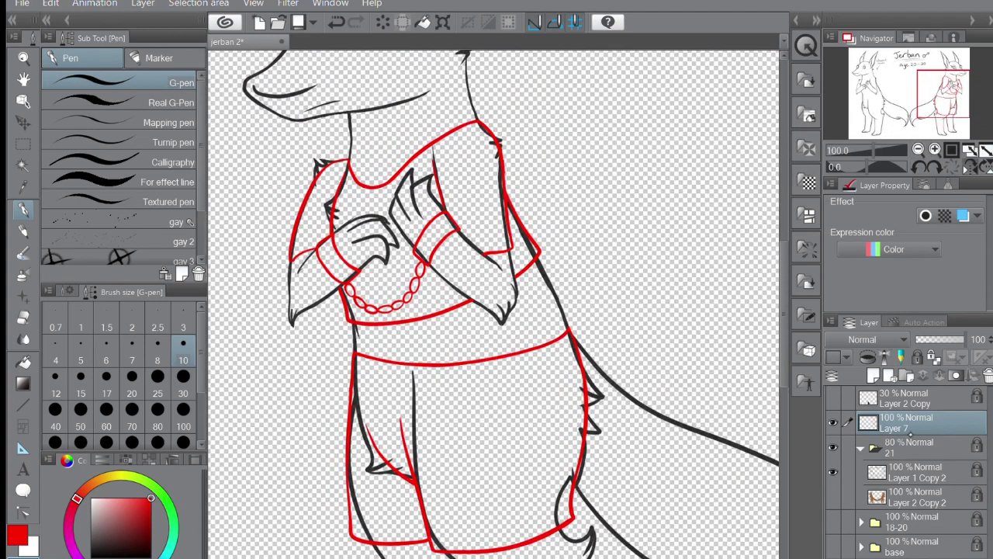
{"action": "left_click", "coordinate": [916, 472]}
{"action": "key", "text": "bracketright"}
{"action": "key", "text": "bracketright"}
{"action": "key", "text": "bracketright"}
{"action": "key", "text": "bracketright"}
{"action": "key", "text": "bracketright"}
{"action": "key", "text": "bracketright"}
{"action": "key", "text": "bracketright"}
{"action": "key", "text": "bracketright"}
{"action": "scroll", "coordinate": [611, 397], "scroll_direction": "up", "scroll_amount": 3}
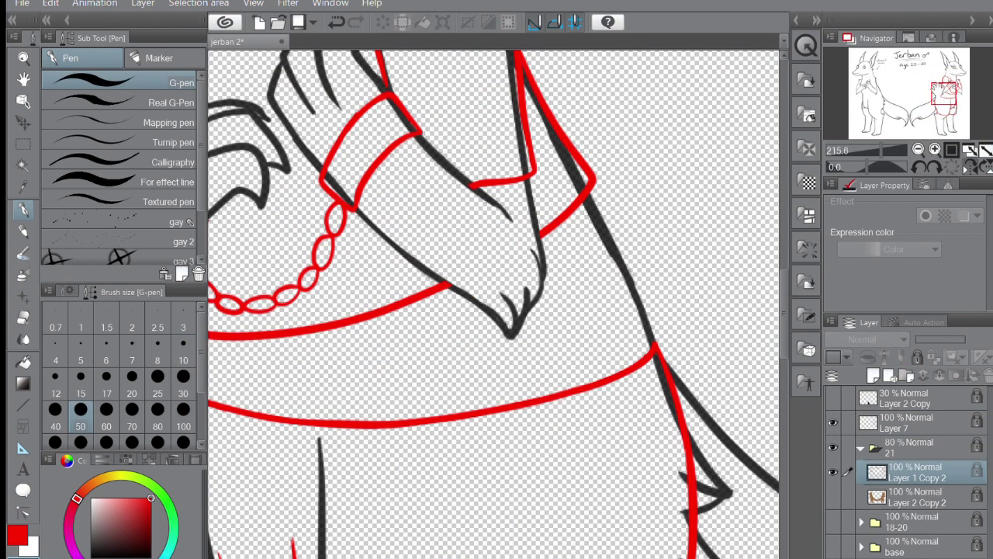
Add a new layer above Layer 7 and draw a jagged dark green tear along the shirt's neckline with brush size 10.
{"action": "key", "text": "ctrl+shift+n"}
{"action": "key", "text": "bracketleft"}
{"action": "key", "text": "bracketleft"}
{"action": "key", "text": "bracketleft"}
{"action": "key", "text": "bracketleft"}
{"action": "key", "text": "bracketleft"}
{"action": "key", "text": "bracketleft"}
{"action": "key", "text": "bracketleft"}
{"action": "key", "text": "bracketleft"}
{"action": "scroll", "coordinate": [590, 311], "scroll_direction": "up", "scroll_amount": 3}
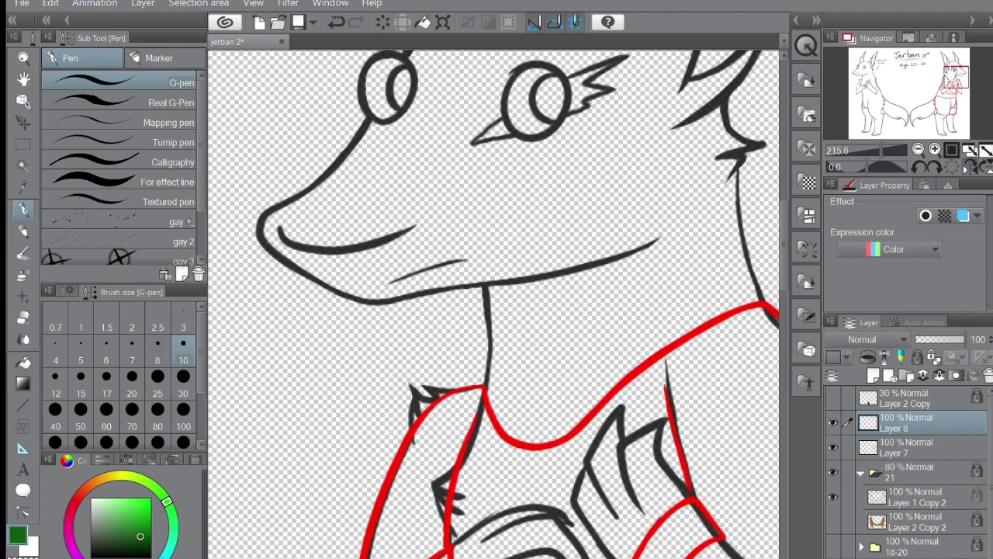
{"action": "mouse_move", "coordinate": [543, 301]}
{"action": "left_mouse_down"}
{"action": "mouse_move", "coordinate": [580, 321]}
{"action": "mouse_move", "coordinate": [658, 204]}
{"action": "left_mouse_up"}
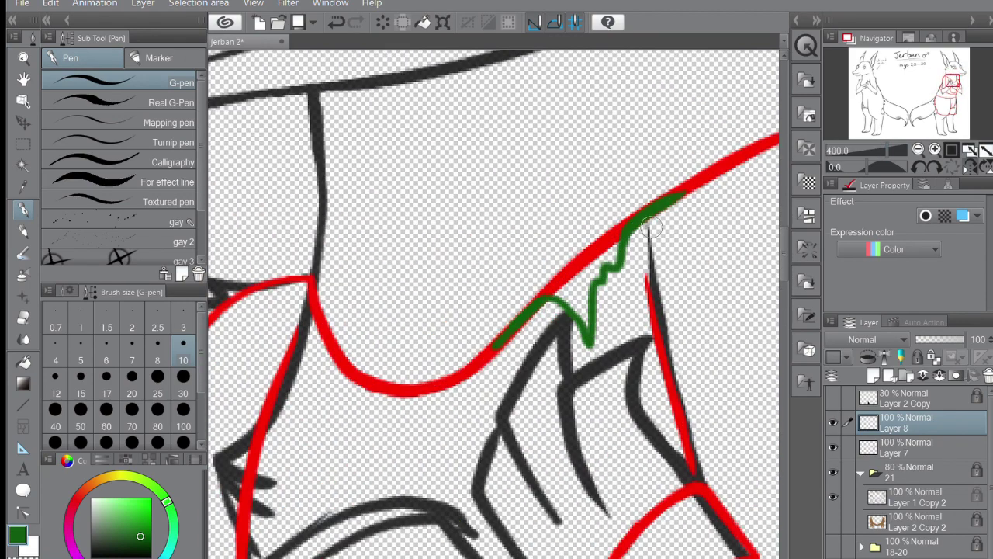
Draw a green tear at the far sleeve's hem and two jagged tears along the shirt's bottom hem.
{"action": "scroll", "coordinate": [654, 226], "scroll_direction": "down", "scroll_amount": 3}
{"action": "mouse_move", "coordinate": [357, 309]}
{"action": "left_mouse_down"}
{"action": "mouse_move", "coordinate": [388, 268]}
{"action": "mouse_move", "coordinate": [410, 310]}
{"action": "left_mouse_up"}
{"action": "scroll", "coordinate": [497, 310], "scroll_direction": "down", "scroll_amount": 3}
{"action": "left_click_drag", "start_coordinate": [475, 358], "coordinate": [610, 314]}
{"action": "left_click_drag", "start_coordinate": [376, 373], "coordinate": [433, 363]}
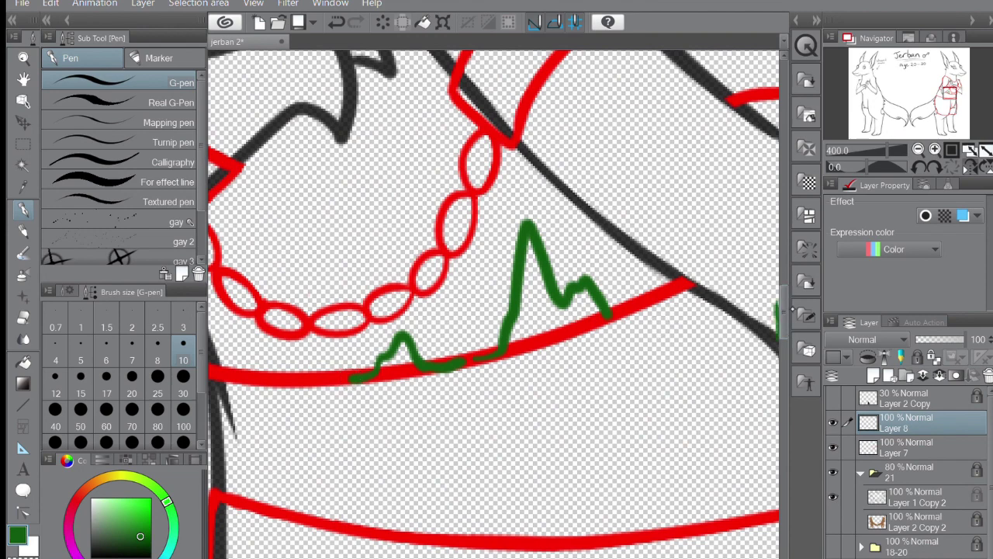
Draw jagged green tears along the bottom hems of both legs of the shorts on Layer 8.
{"action": "scroll", "coordinate": [496, 310], "scroll_direction": "down", "scroll_amount": 3}
{"action": "scroll", "coordinate": [497, 311], "scroll_direction": "up", "scroll_amount": 3}
{"action": "scroll", "coordinate": [497, 311], "scroll_direction": "down", "scroll_amount": 2}
{"action": "mouse_move", "coordinate": [525, 358]}
{"action": "left_mouse_down"}
{"action": "mouse_move", "coordinate": [547, 281]}
{"action": "mouse_move", "coordinate": [612, 318]}
{"action": "left_mouse_up"}
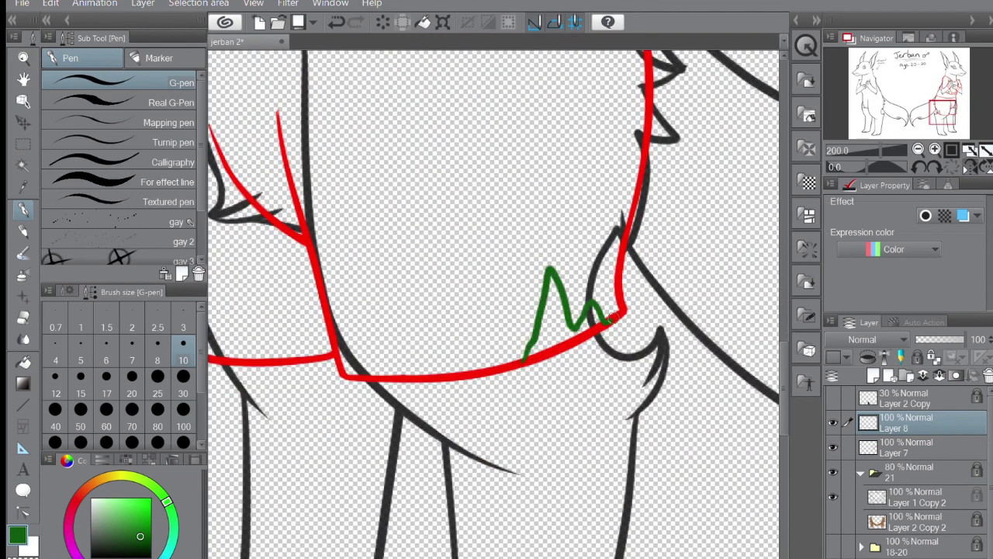
{"action": "left_click_drag", "start_coordinate": [382, 374], "coordinate": [478, 357]}
{"action": "scroll", "coordinate": [503, 368], "scroll_direction": "right", "scroll_amount": 3}
Erase the red hem lines beneath the green tears of the shorts on Layer 7 with brush size 15.
{"action": "left_click", "coordinate": [906, 447]}
{"action": "left_click", "coordinate": [80, 393]}
{"action": "key", "text": "ctrl+plus"}
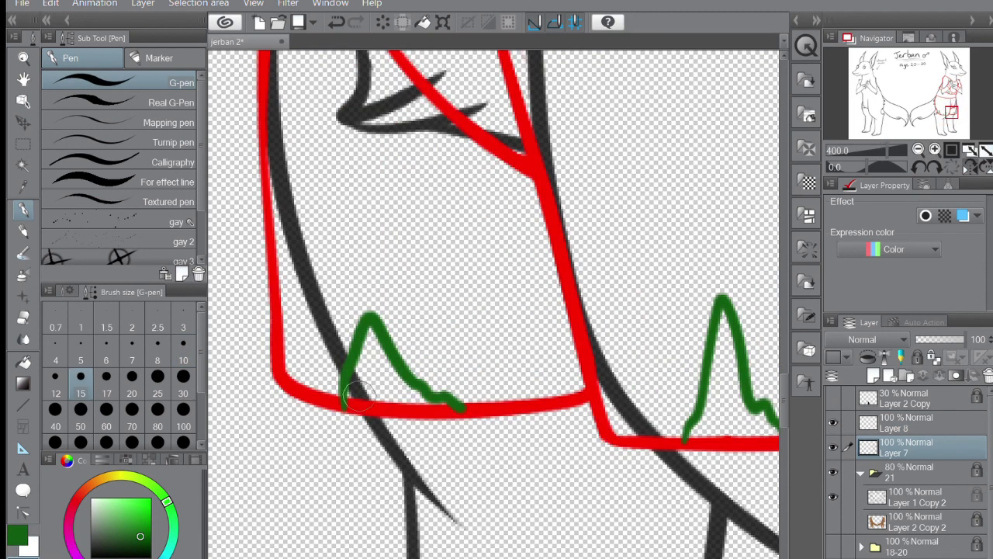
{"action": "scroll", "coordinate": [455, 422], "scroll_direction": "right", "scroll_amount": 3}
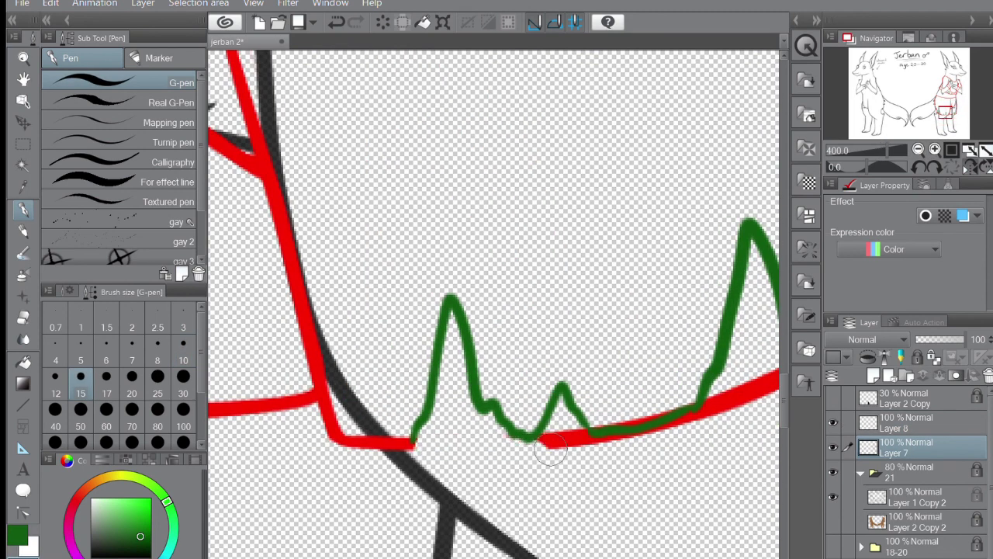
{"action": "left_click_drag", "start_coordinate": [551, 450], "coordinate": [623, 454]}
{"action": "scroll", "coordinate": [634, 509], "scroll_direction": "left", "scroll_amount": 3}
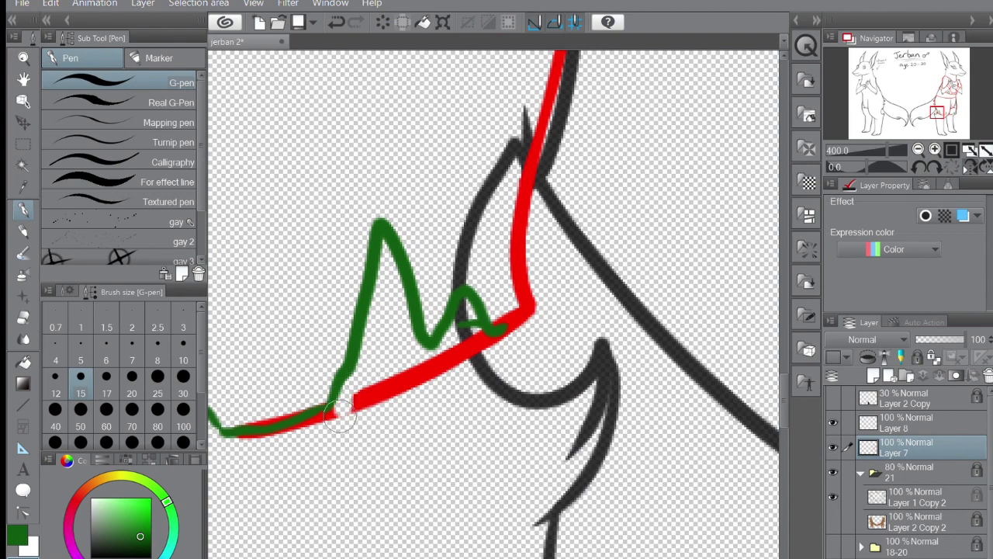
{"action": "mouse_move", "coordinate": [284, 450]}
{"action": "left_mouse_down"}
{"action": "mouse_move", "coordinate": [550, 333]}
{"action": "mouse_move", "coordinate": [368, 430]}
{"action": "left_mouse_up"}
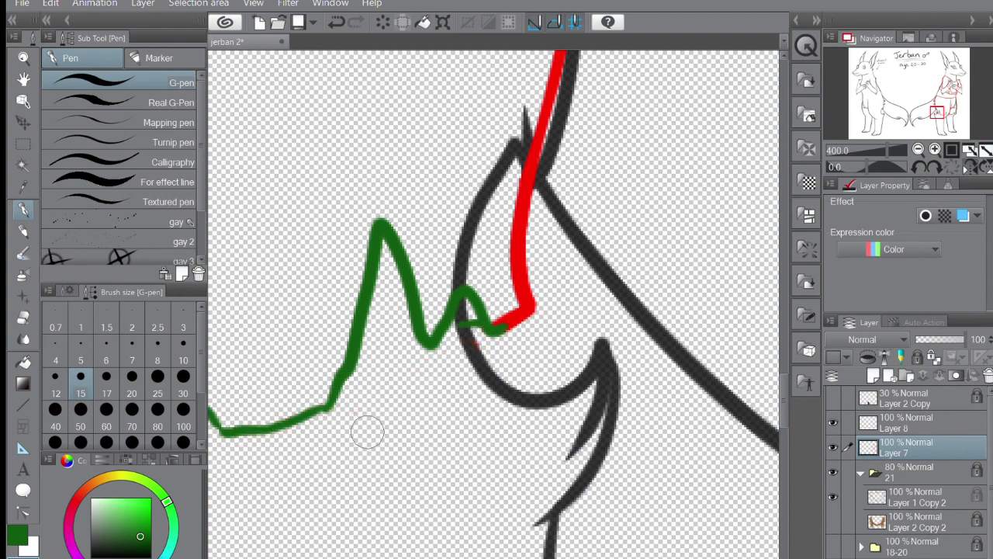
Erase the red shirt hem beneath its green tears on Layer 7 with brush size 10.
{"action": "key", "text": "alt+bracketright"}
{"action": "key", "text": "bracketleft"}
{"action": "key", "text": "bracketleft"}
{"action": "key", "text": "alt+bracketleft"}
{"action": "scroll", "coordinate": [494, 304], "scroll_direction": "up", "scroll_amount": 5}
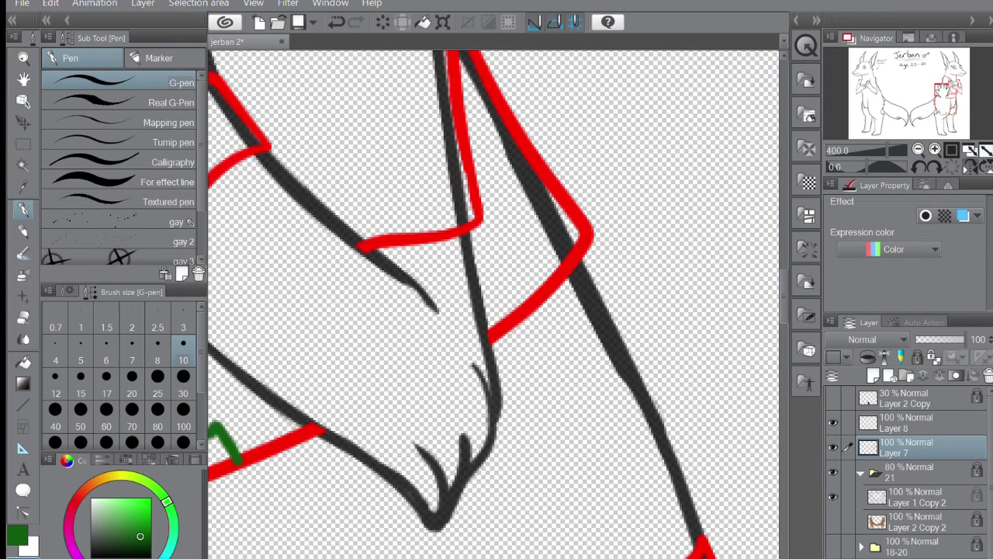
{"action": "key", "text": "h"}
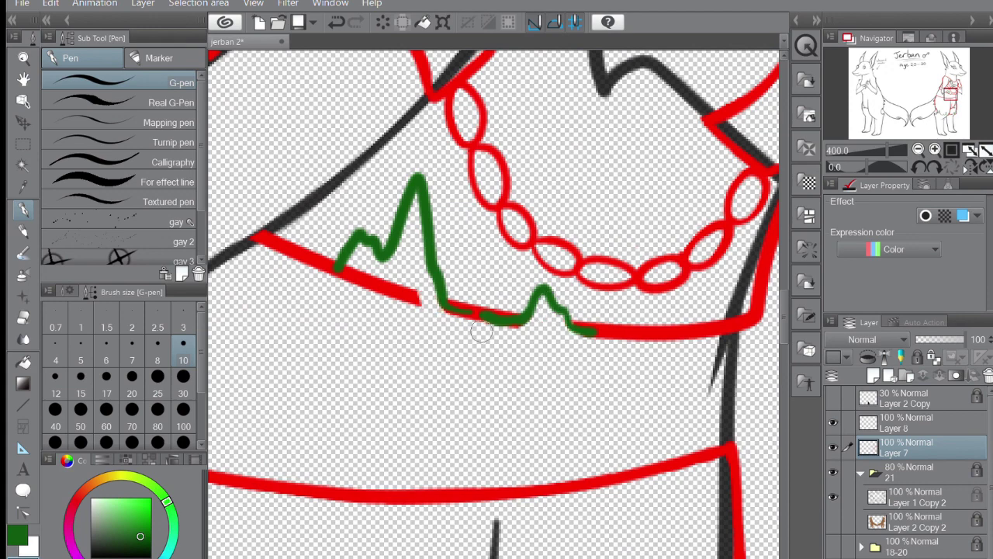
{"action": "mouse_move", "coordinate": [342, 281]}
{"action": "left_mouse_down"}
{"action": "mouse_move", "coordinate": [362, 276]}
{"action": "mouse_move", "coordinate": [419, 298]}
{"action": "left_mouse_up"}
Erase the red neckline beneath the green tear, and merge Layer 8 into Layer 7.
{"action": "scroll", "coordinate": [419, 299], "scroll_direction": "up", "scroll_amount": 5}
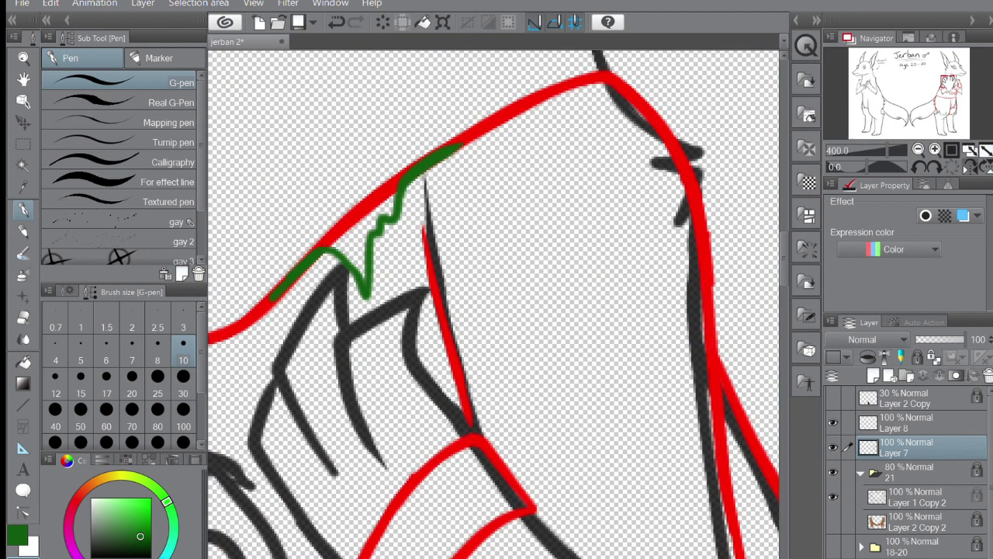
{"action": "left_click_drag", "start_coordinate": [437, 128], "coordinate": [340, 222]}
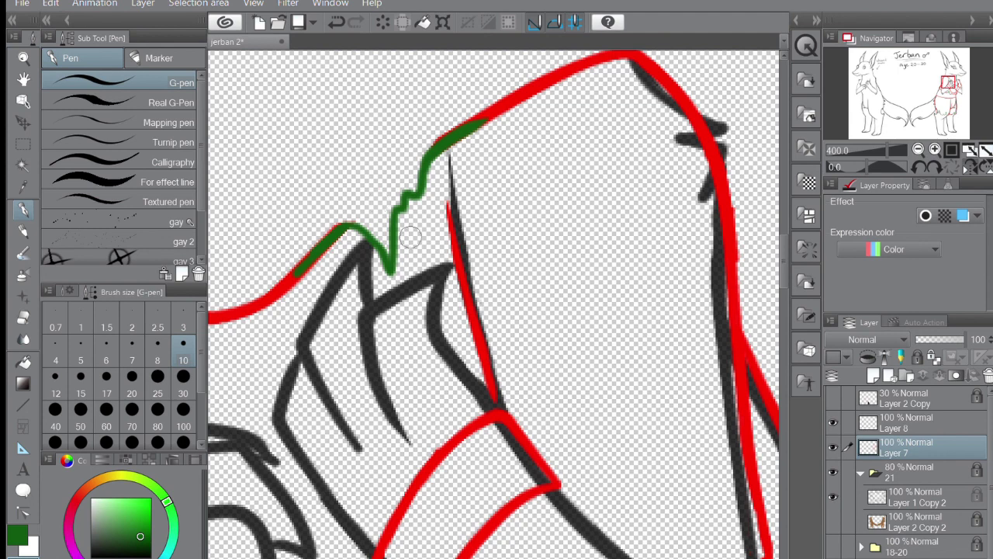
{"action": "left_click", "coordinate": [896, 432]}
{"action": "key", "text": "ctrl+e"}
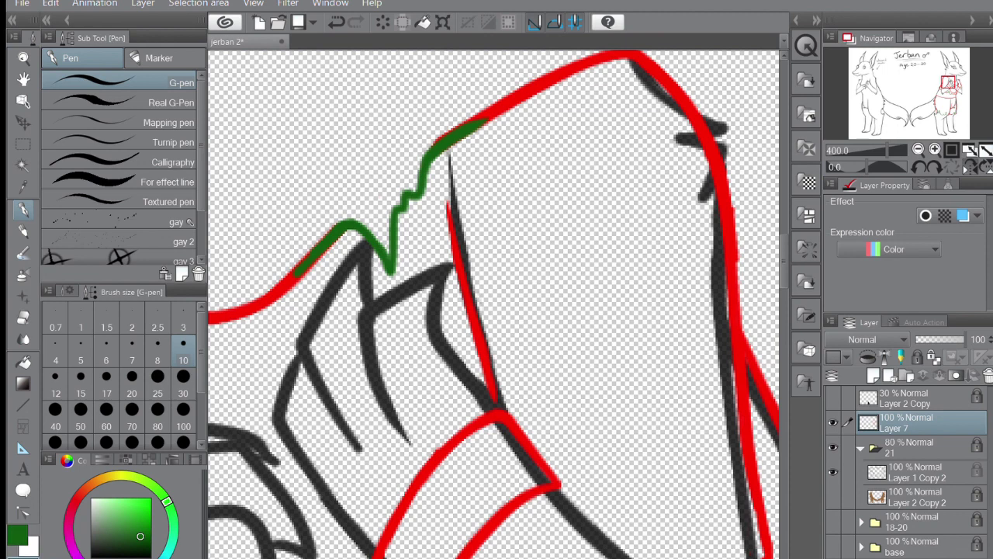
Touch up the shoulder line, then lock Layer 7's transparent pixels and recolour the green tear lines red.
{"action": "scroll", "coordinate": [481, 99], "scroll_direction": "up", "scroll_amount": 3}
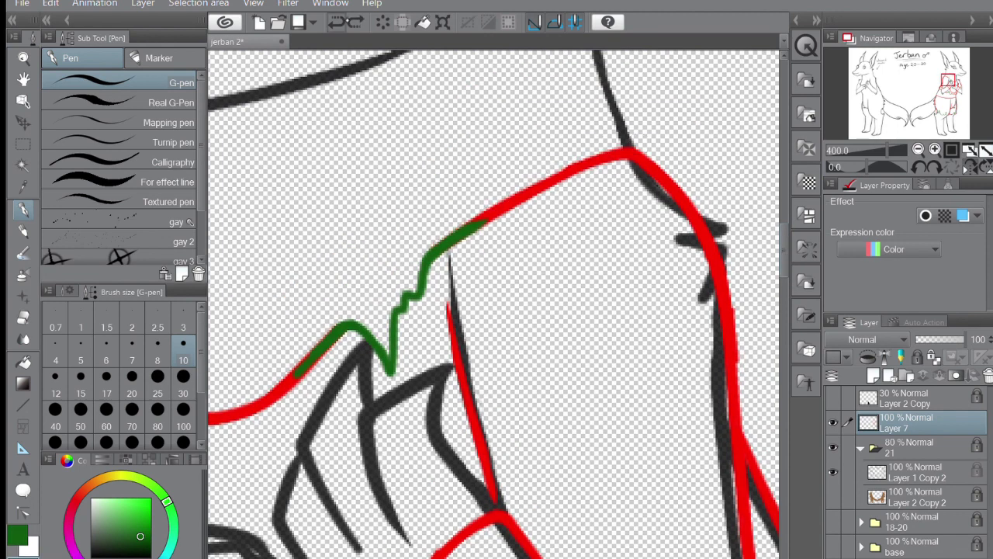
{"action": "left_click_drag", "start_coordinate": [525, 188], "coordinate": [587, 165]}
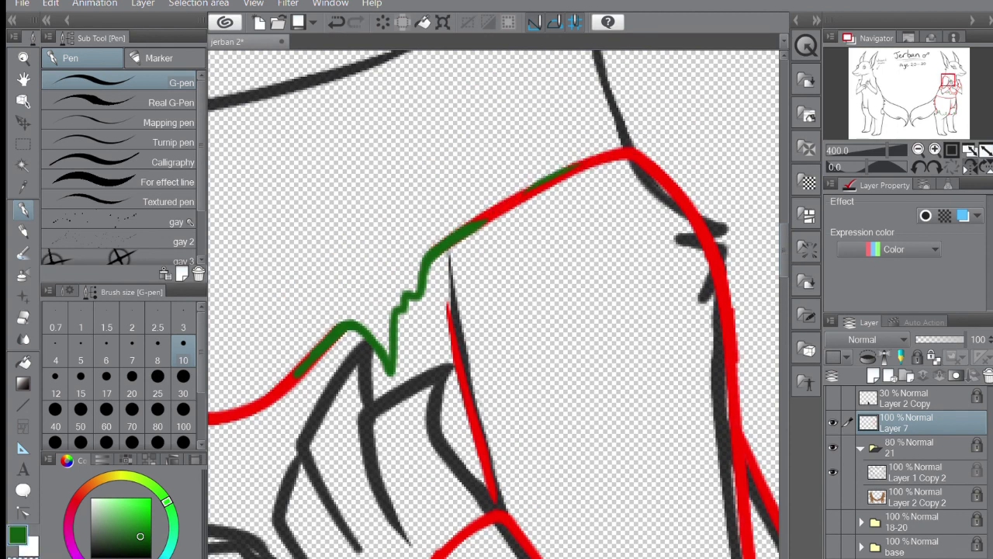
{"action": "key", "text": "ctrl+0"}
{"action": "key", "text": "ctrl+z"}
{"action": "key", "text": "ctrl+z"}
{"action": "key", "text": "ctrl+z"}
{"action": "key", "text": "ctrl+z"}
{"action": "key", "text": "ctrl+z"}
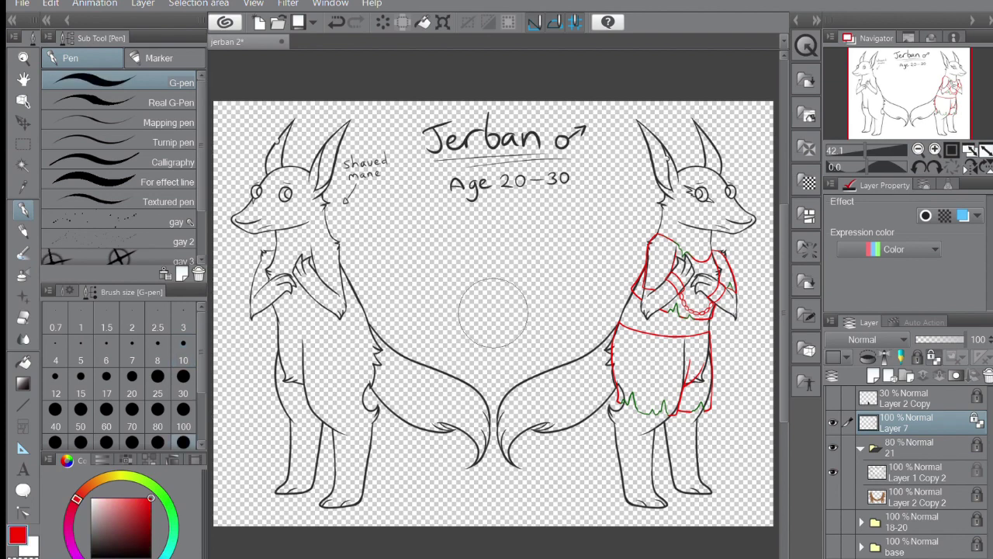
Erase the black body lines and shoulder fur beneath the shirt's shoulders and sleeves on Layer 1 Copy 2 with brush size 20.
{"action": "key", "text": "alt+bracketleft"}
{"action": "key", "text": "alt+bracketleft"}
{"action": "scroll", "coordinate": [492, 310], "scroll_direction": "up", "scroll_amount": 5}
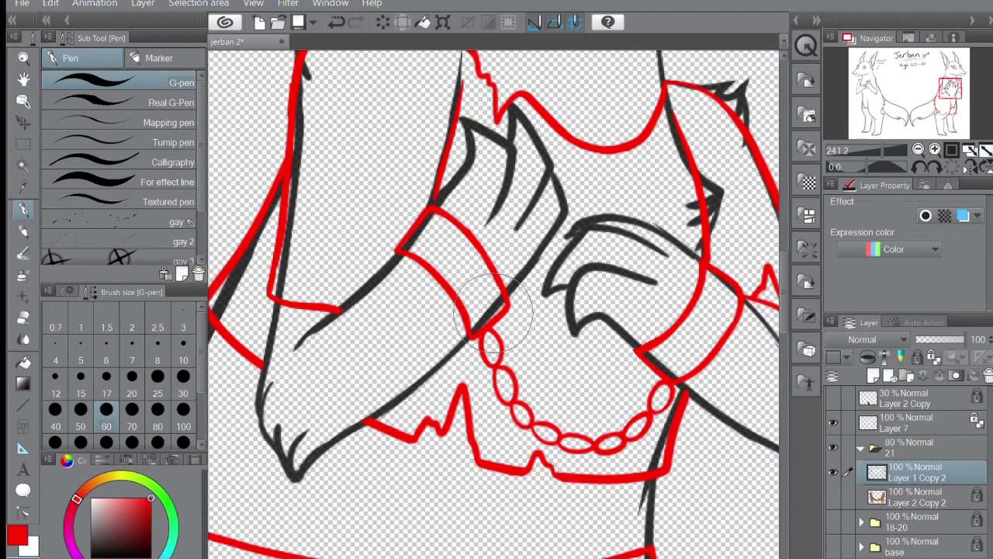
{"action": "left_click_drag", "start_coordinate": [285, 183], "coordinate": [272, 430]}
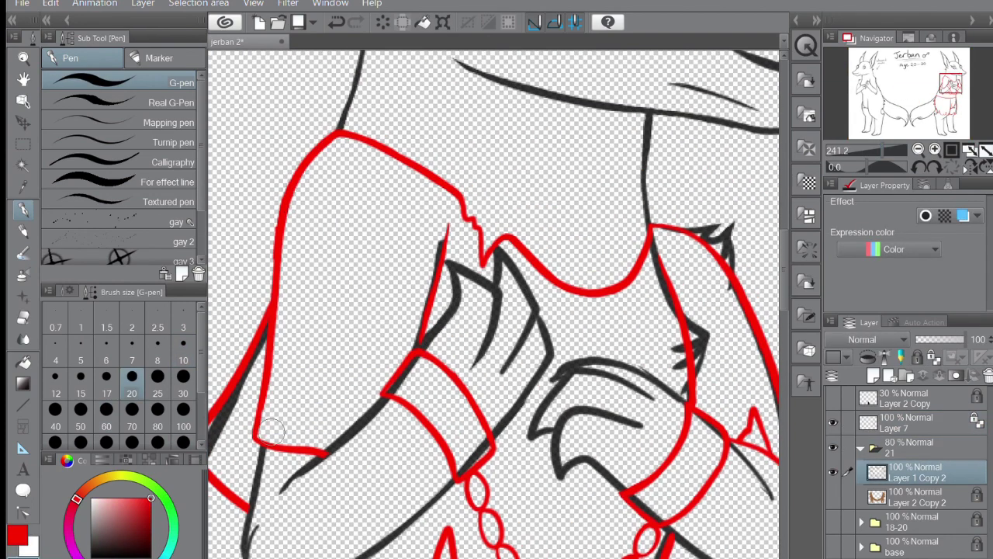
{"action": "left_click_drag", "start_coordinate": [399, 351], "coordinate": [446, 231]}
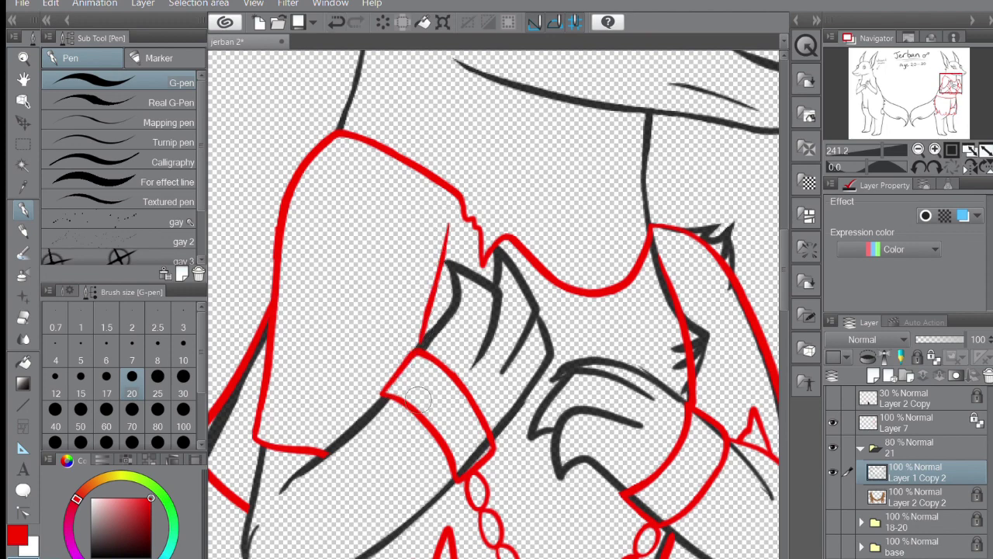
{"action": "mouse_move", "coordinate": [689, 392]}
{"action": "left_mouse_down"}
{"action": "mouse_move", "coordinate": [675, 306]}
{"action": "mouse_move", "coordinate": [705, 206]}
{"action": "mouse_move", "coordinate": [738, 217]}
{"action": "mouse_move", "coordinate": [749, 319]}
{"action": "left_mouse_up"}
{"action": "left_click_drag", "start_coordinate": [643, 367], "coordinate": [558, 266]}
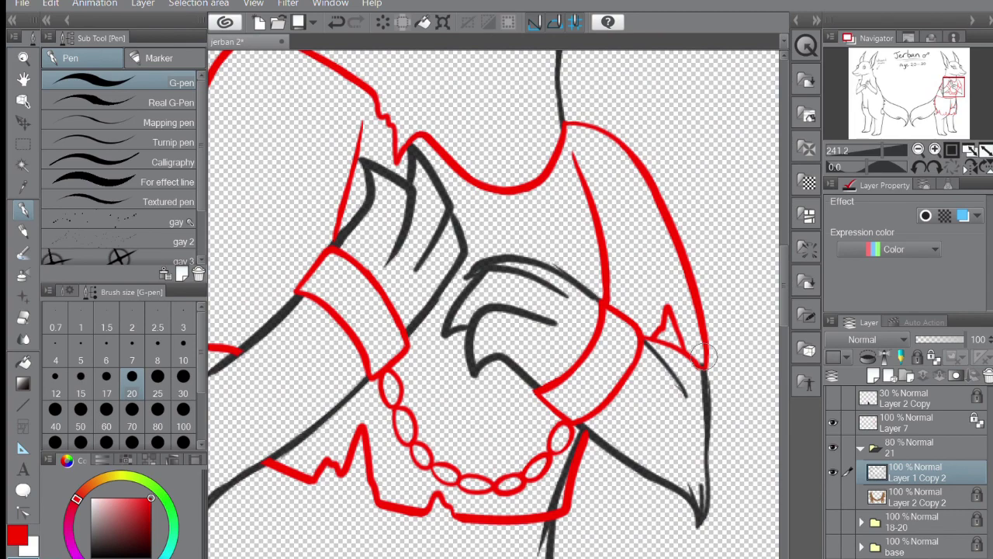
Erase the black body lines beneath the red sleeves and torn shorts on Layer 1 Copy 2 with brush sizes 70 and 25.
{"action": "left_click", "coordinate": [665, 336], "text": "ctrl+shift"}
{"action": "left_click", "coordinate": [660, 354], "text": "ctrl+shift"}
{"action": "mouse_move", "coordinate": [465, 349]}
{"action": "left_mouse_down"}
{"action": "mouse_move", "coordinate": [668, 349]}
{"action": "mouse_move", "coordinate": [584, 445]}
{"action": "mouse_move", "coordinate": [513, 349]}
{"action": "mouse_move", "coordinate": [499, 288]}
{"action": "left_mouse_up"}
{"action": "key", "text": "bracketright"}
{"action": "key", "text": "bracketright"}
{"action": "key", "text": "bracketright"}
{"action": "key", "text": "bracketright"}
{"action": "key", "text": "bracketright"}
{"action": "key", "text": "bracketright"}
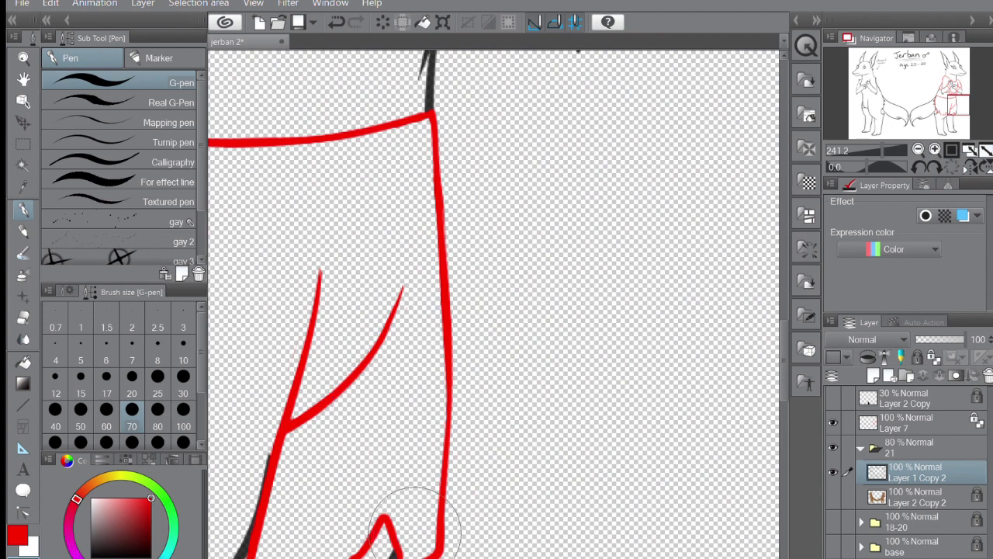
{"action": "scroll", "coordinate": [405, 357], "scroll_direction": "left", "scroll_amount": 10}
{"action": "left_click", "coordinate": [166, 390]}
{"action": "left_click_drag", "start_coordinate": [471, 381], "coordinate": [489, 504]}
{"action": "left_click_drag", "start_coordinate": [435, 155], "coordinate": [458, 77]}
{"action": "scroll", "coordinate": [462, 156], "scroll_direction": "down", "scroll_amount": 10}
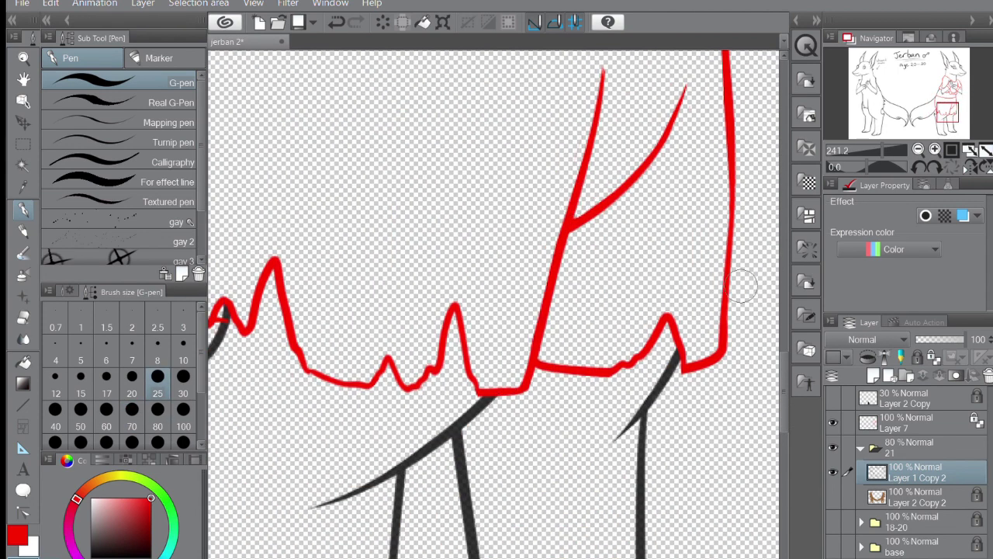
Move Layer 7 into folder 21 and recolour its red clothing lines black with Layer 2 Copy 2 shown.
{"action": "key", "text": "ctrl+0"}
{"action": "left_click_drag", "start_coordinate": [904, 422], "coordinate": [899, 458]}
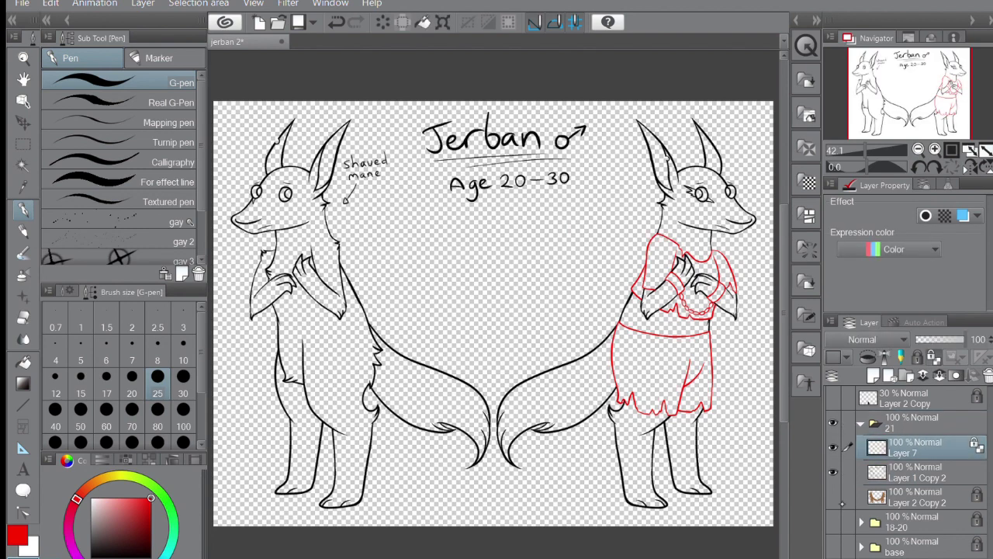
{"action": "left_click", "coordinate": [832, 497]}
{"action": "key", "text": "Delete"}
{"action": "scroll", "coordinate": [683, 287], "scroll_direction": "up", "scroll_amount": 5}
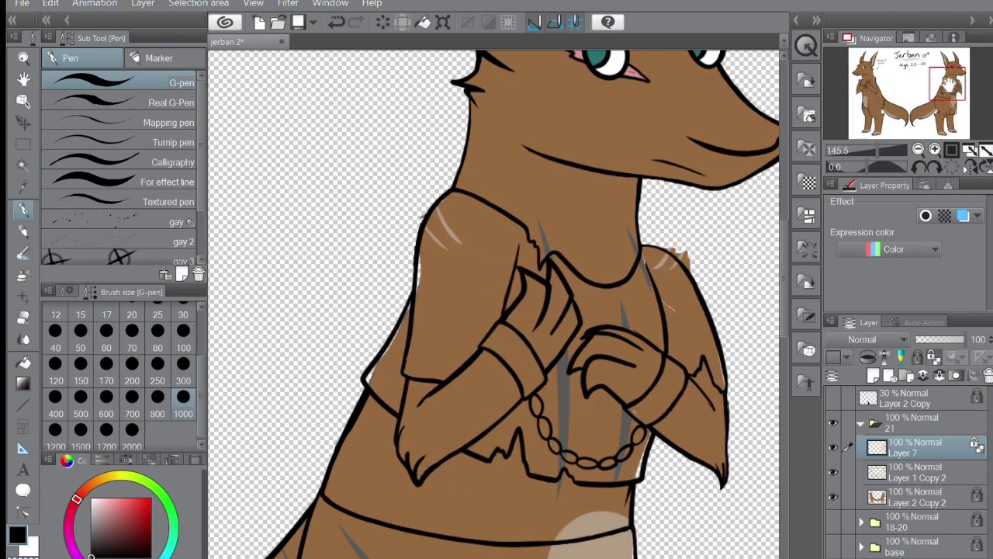
Merge Layer 7 into Layer 1 Copy 2 and clean up the fur colour around the shirt's shoulders on Layer 2 Copy 2.
{"action": "left_click", "coordinate": [915, 471]}
{"action": "scroll", "coordinate": [497, 315], "scroll_direction": "down", "scroll_amount": 2}
{"action": "left_click_drag", "start_coordinate": [722, 186], "coordinate": [737, 214]}
{"action": "left_click_drag", "start_coordinate": [423, 163], "coordinate": [434, 194]}
{"action": "scroll", "coordinate": [497, 310], "scroll_direction": "down", "scroll_amount": 5}
Touch up the fur colours where the tail meets the shorts on Layer 2 Copy 2 with brush size 80.
{"action": "left_click", "coordinate": [132, 380]}
{"action": "scroll", "coordinate": [447, 334], "scroll_direction": "up", "scroll_amount": 2}
{"action": "key", "text": "bracketleft"}
{"action": "key", "text": "bracketleft"}
{"action": "key", "text": "bracketleft"}
{"action": "key", "text": "bracketleft"}
{"action": "key", "text": "bracketleft"}
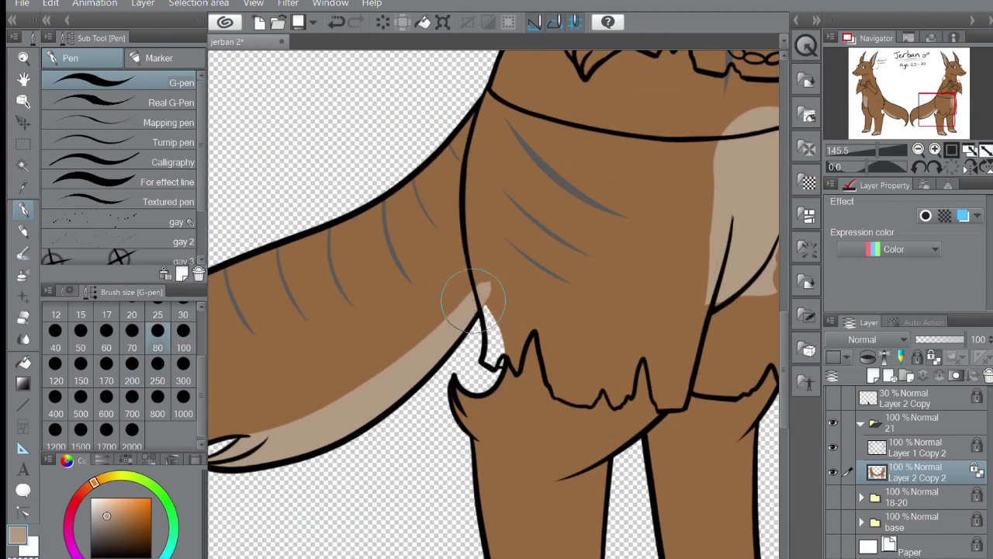
{"action": "scroll", "coordinate": [476, 317], "scroll_direction": "down", "scroll_amount": 3}
{"action": "left_click", "coordinate": [538, 271], "text": "alt"}
{"action": "scroll", "coordinate": [538, 270], "scroll_direction": "up", "scroll_amount": 5}
{"action": "scroll", "coordinate": [496, 303], "scroll_direction": "up", "scroll_amount": 2}
{"action": "scroll", "coordinate": [497, 303], "scroll_direction": "down", "scroll_amount": 5}
{"action": "scroll", "coordinate": [496, 303], "scroll_direction": "up", "scroll_amount": 3}
Hide Layer 2 Copy 2 and fill the shirt, wrist cuffs and shorts green on a new layer, referring to other layers.
{"action": "left_click", "coordinate": [833, 471]}
{"action": "key", "text": "ctrl+shift+n"}
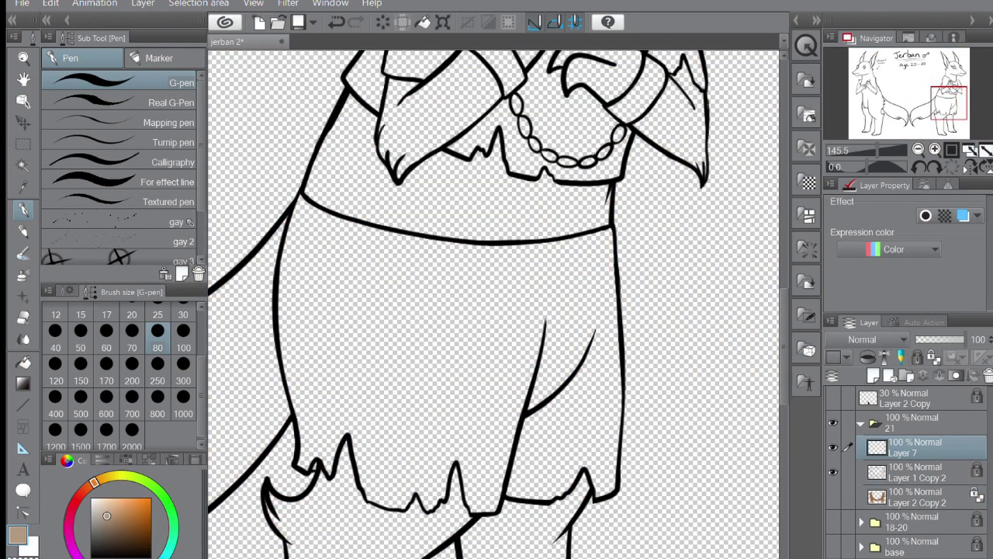
{"action": "scroll", "coordinate": [496, 303], "scroll_direction": "up", "scroll_amount": 3}
{"action": "left_click", "coordinate": [141, 529]}
{"action": "key", "text": "g"}
{"action": "left_click", "coordinate": [450, 465]}
{"action": "left_click", "coordinate": [564, 287]}
{"action": "left_click", "coordinate": [434, 155]}
{"action": "scroll", "coordinate": [497, 302], "scroll_direction": "up", "scroll_amount": 5}
{"action": "scroll", "coordinate": [492, 312], "scroll_direction": "down", "scroll_amount": 5}
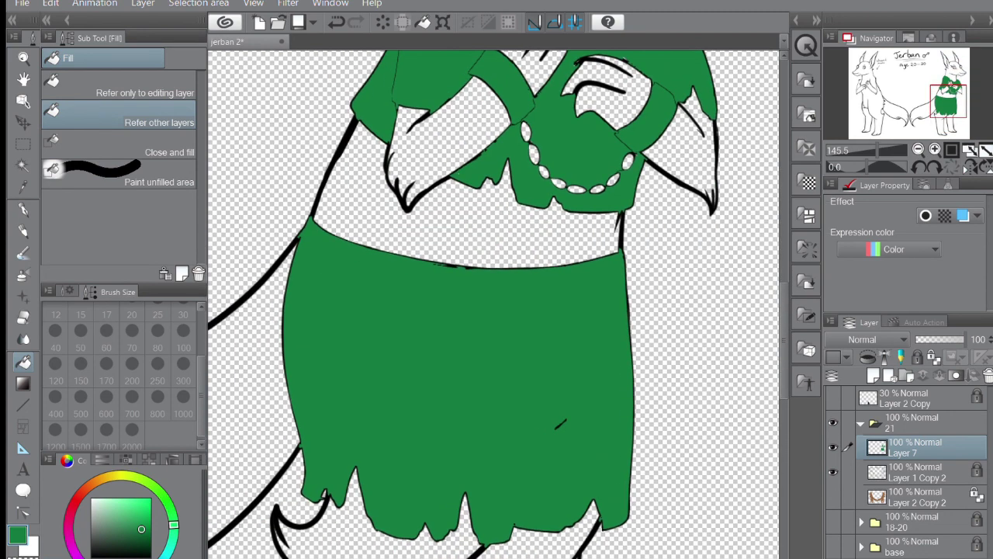
Paint the unfilled gaps green with the G-pen at size 25, and move Layer 7 below Layer 1 Copy 2.
{"action": "key", "text": "p"}
{"action": "left_click", "coordinate": [170, 386]}
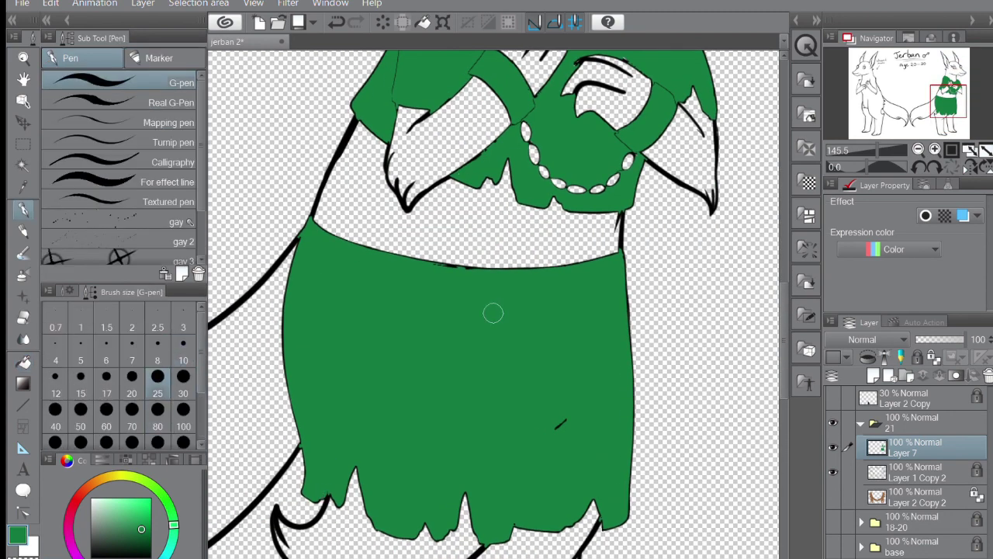
{"action": "scroll", "coordinate": [581, 406], "scroll_direction": "up", "scroll_amount": 3}
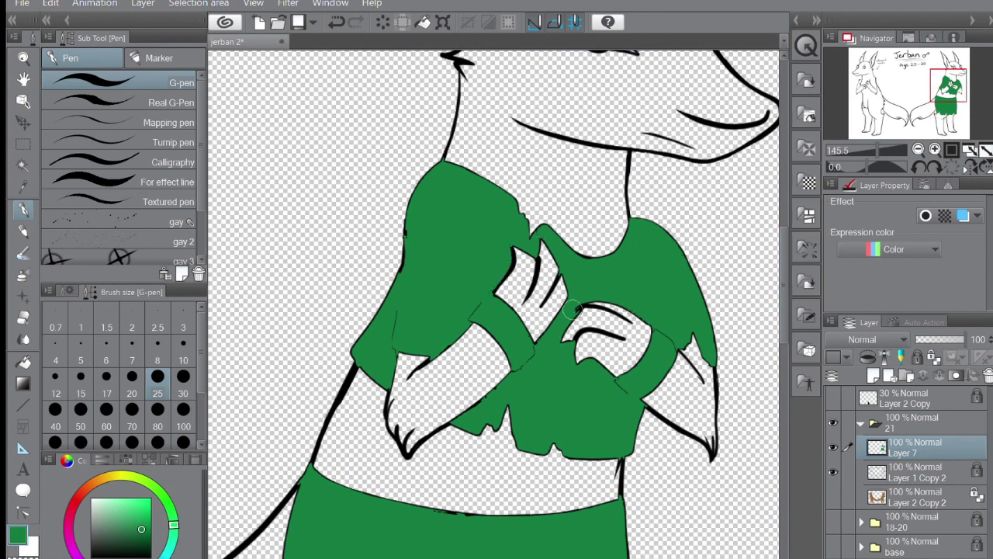
{"action": "left_click_drag", "start_coordinate": [882, 473], "coordinate": [883, 477]}
{"action": "key", "text": "ctrl+0"}
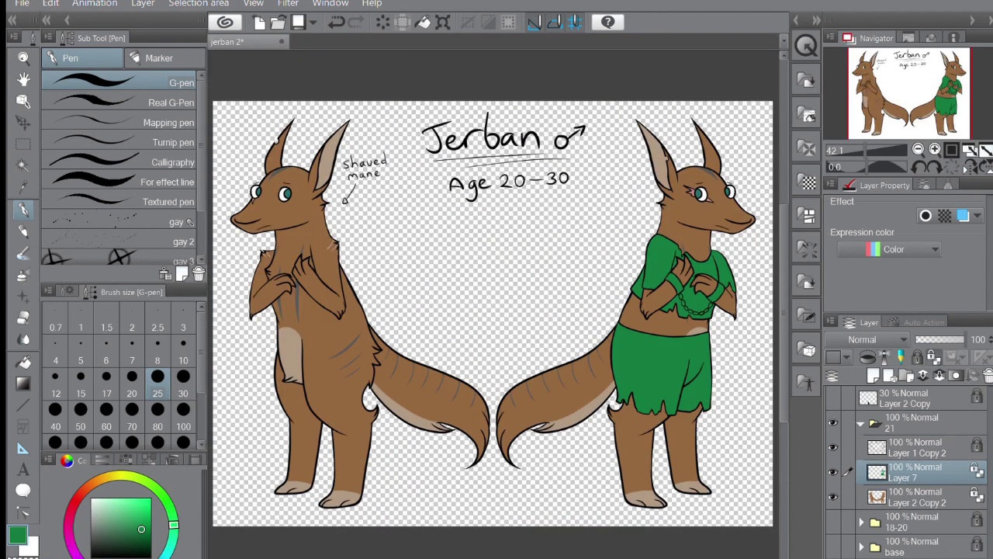
Recolour the shorts dark brown and the shirt grey-brown on Layer 7 with brush size 1000.
{"action": "scroll", "coordinate": [493, 311], "scroll_direction": "right", "scroll_amount": 3}
{"action": "left_click", "coordinate": [115, 539]}
{"action": "scroll", "coordinate": [124, 372], "scroll_direction": "down", "scroll_amount": 3}
{"action": "mouse_move", "coordinate": [535, 326]}
{"action": "left_mouse_down"}
{"action": "mouse_move", "coordinate": [551, 404]}
{"action": "mouse_move", "coordinate": [543, 372]}
{"action": "mouse_move", "coordinate": [501, 374]}
{"action": "left_mouse_up"}
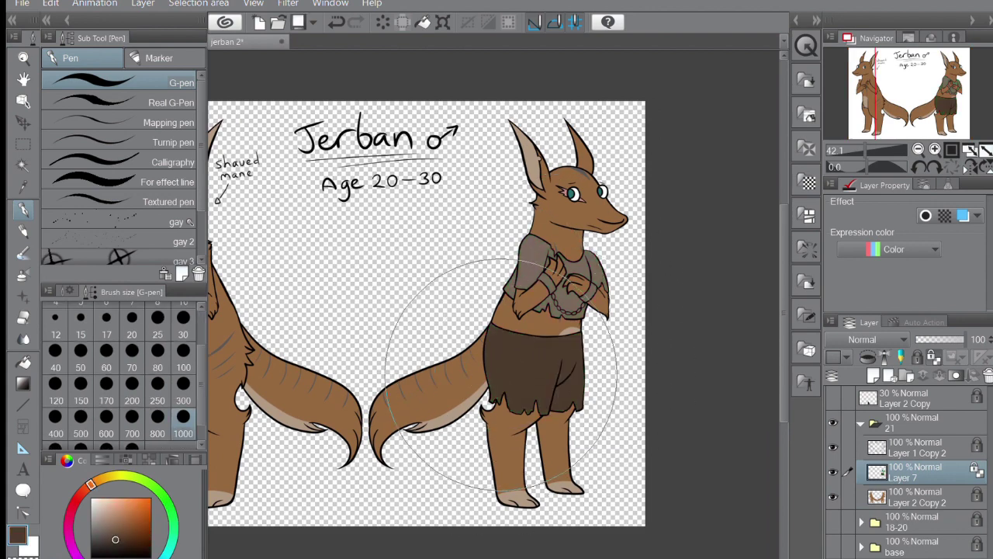
Shade the lower part of the shorts in a lighter brown with a soft brush.
{"action": "scroll", "coordinate": [501, 375], "scroll_direction": "up", "scroll_amount": 4}
{"action": "key", "text": "b"}
{"action": "left_click_drag", "start_coordinate": [341, 403], "coordinate": [349, 535]}
{"action": "key", "text": "ctrl+z"}
{"action": "mouse_move", "coordinate": [326, 388]}
{"action": "left_mouse_down"}
{"action": "mouse_move", "coordinate": [411, 492]}
{"action": "mouse_move", "coordinate": [544, 435]}
{"action": "mouse_move", "coordinate": [357, 435]}
{"action": "left_mouse_up"}
Add a new layer above Layer 7 and fill both wrist cuffs grey.
{"action": "key", "text": "ctrl+shift+n"}
{"action": "key", "text": "g"}
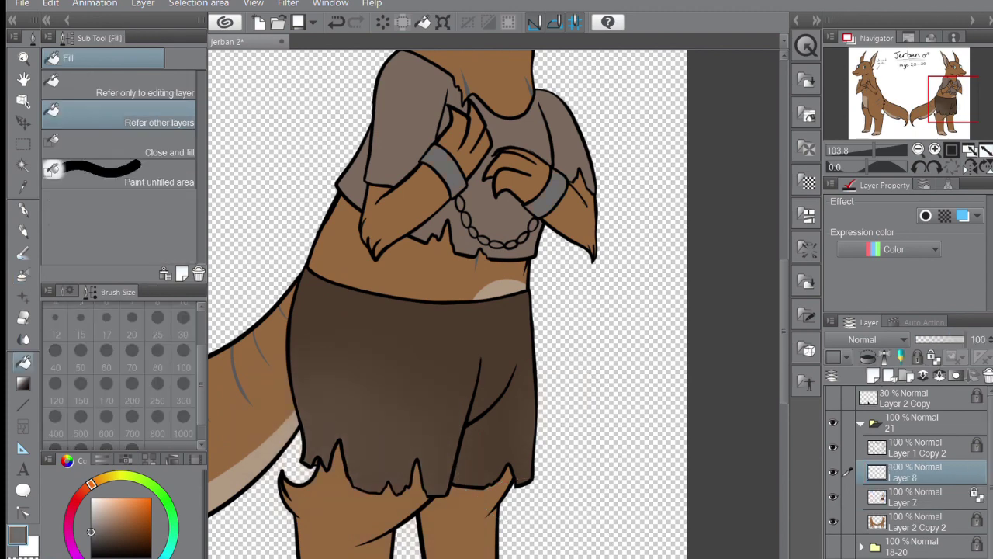
{"action": "key", "text": "p"}
Paint grey over the wrist chain on a new layer above Layer 1 Copy 2 with brush sizes 30 and 20.
{"action": "key", "text": "ctrl+shift+n"}
{"action": "scroll", "coordinate": [488, 310], "scroll_direction": "up", "scroll_amount": 5}
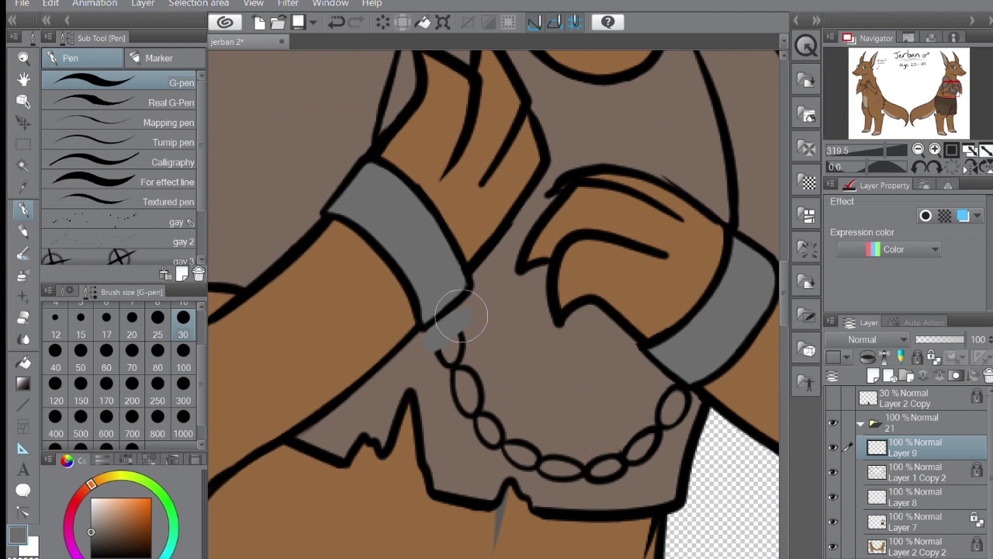
{"action": "key", "text": "ctrl+z"}
{"action": "mouse_move", "coordinate": [446, 330]}
{"action": "left_mouse_down"}
{"action": "mouse_move", "coordinate": [514, 443]}
{"action": "mouse_move", "coordinate": [659, 388]}
{"action": "left_mouse_up"}
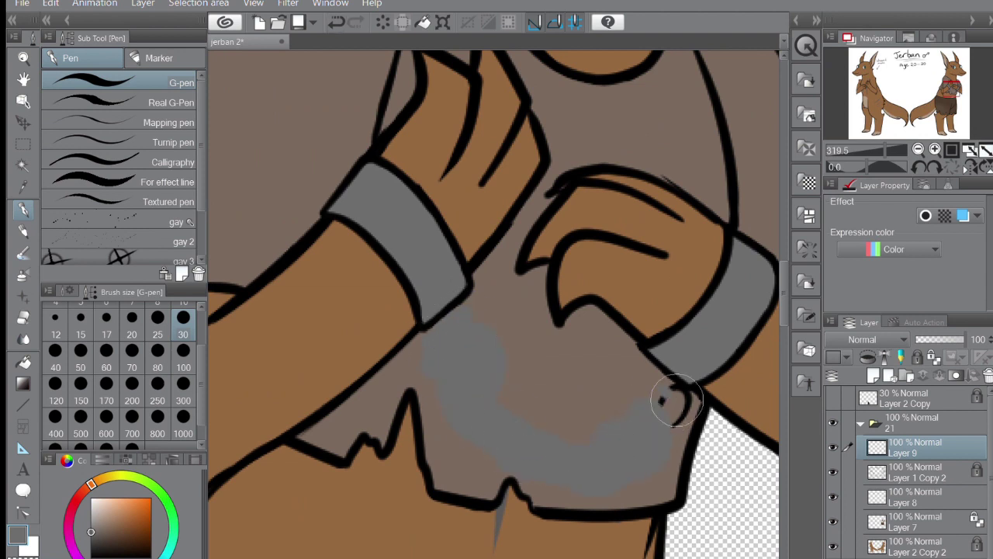
{"action": "key", "text": "bracketleft"}
{"action": "key", "text": "h"}
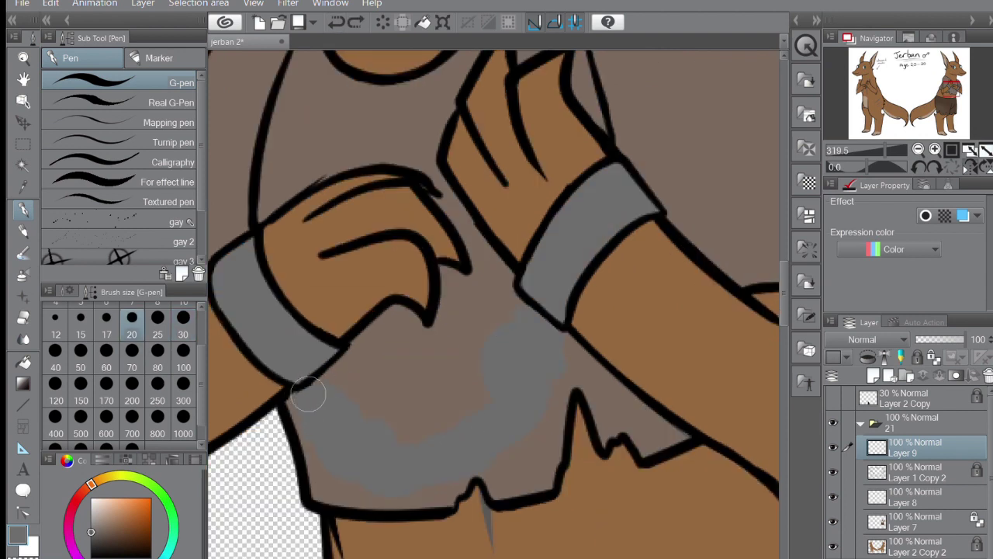
Clip Layer 9 to Layer 1 Copy 2, recolour the chain lines dark grey, and save the drawing.
{"action": "key", "text": "ctrl+z"}
{"action": "key", "text": "ctrl+z"}
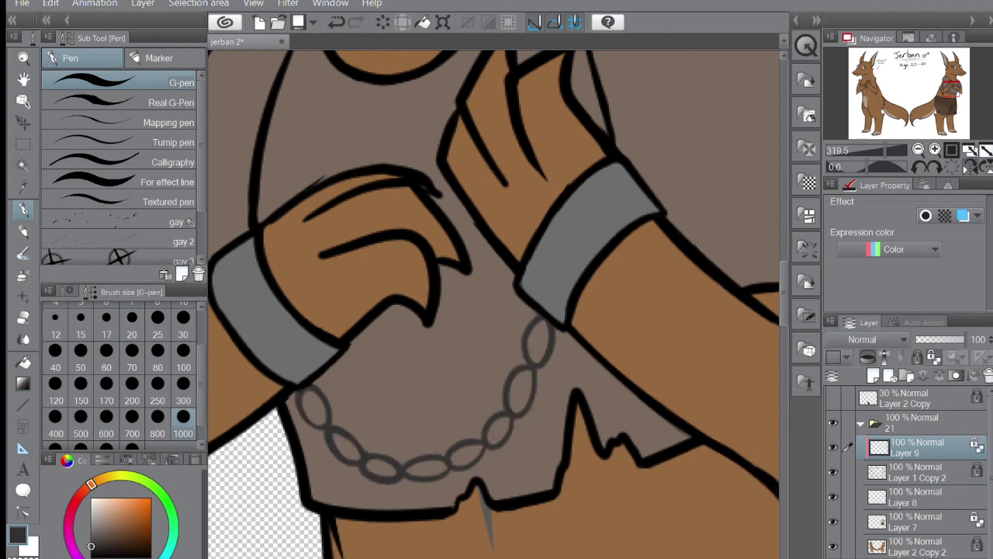
{"action": "key", "text": "ctrl+0"}
{"action": "key", "text": "h"}
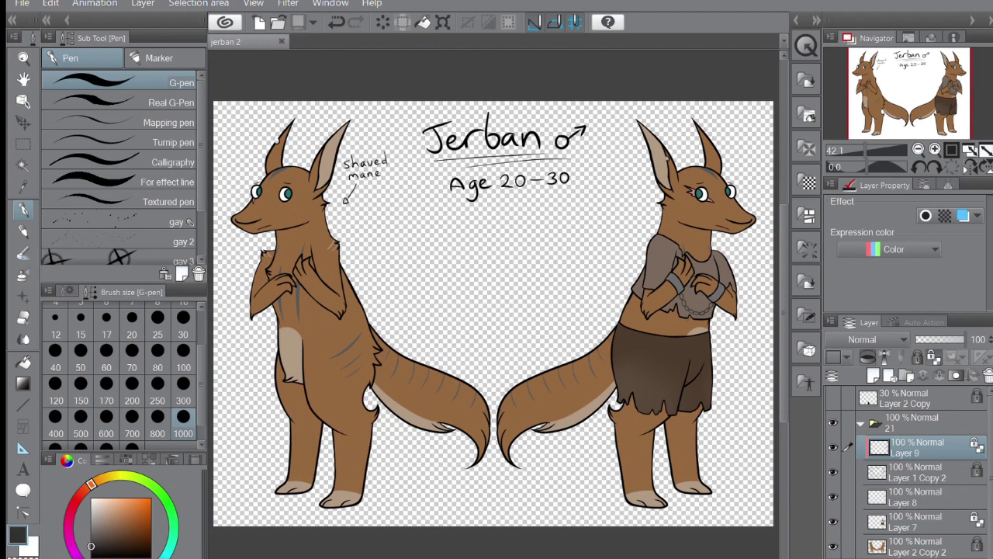
Add a new layer above Layer 7 and dab mid-grey and dark-grey chain swatches beside the clothed figure with brush size 80.
{"action": "scroll", "coordinate": [497, 303], "scroll_direction": "up", "scroll_amount": 5}
{"action": "left_click", "coordinate": [916, 522]}
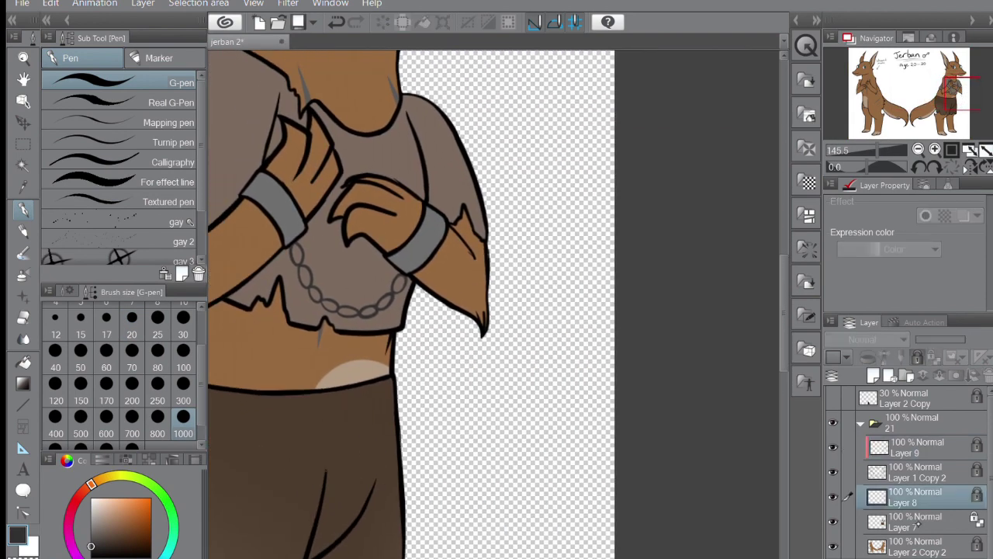
{"action": "key", "text": "ctrl+shift+n"}
{"action": "left_click", "coordinate": [157, 350]}
{"action": "left_click", "coordinate": [457, 384]}
{"action": "left_click", "coordinate": [471, 396]}
Handwrite the black label "chain colours" beside the grey swatches with brush size 10 and add an arrow to the chain.
{"action": "scroll", "coordinate": [125, 372], "scroll_direction": "up", "scroll_amount": 1}
{"action": "left_click", "coordinate": [183, 318]}
{"action": "scroll", "coordinate": [492, 313], "scroll_direction": "up", "scroll_amount": 2}
{"action": "left_click_drag", "start_coordinate": [487, 394], "coordinate": [475, 424]}
{"action": "left_click_drag", "start_coordinate": [493, 372], "coordinate": [523, 415]}
{"action": "left_click_drag", "start_coordinate": [547, 396], "coordinate": [553, 416]}
{"action": "left_click_drag", "start_coordinate": [570, 388], "coordinate": [571, 402]}
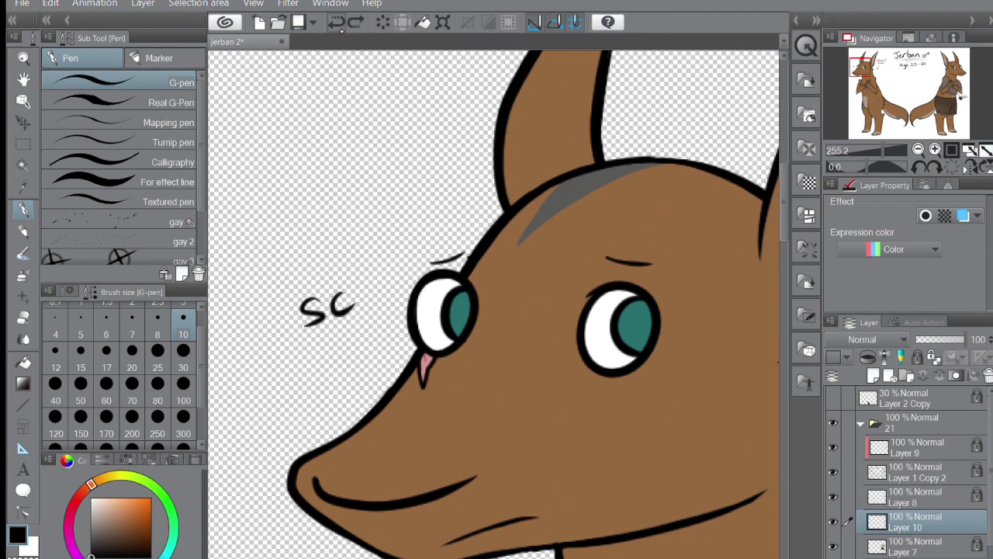
Handwrite the note "scar" with an arrow pointing to the pink scar below the left figure's far eye.
{"action": "key", "text": "ctrl+z"}
{"action": "key", "text": "ctrl+z"}
{"action": "left_click_drag", "start_coordinate": [308, 232], "coordinate": [277, 267]}
{"action": "left_click_drag", "start_coordinate": [339, 239], "coordinate": [339, 264]}
{"action": "left_click_drag", "start_coordinate": [362, 242], "coordinate": [350, 244]}
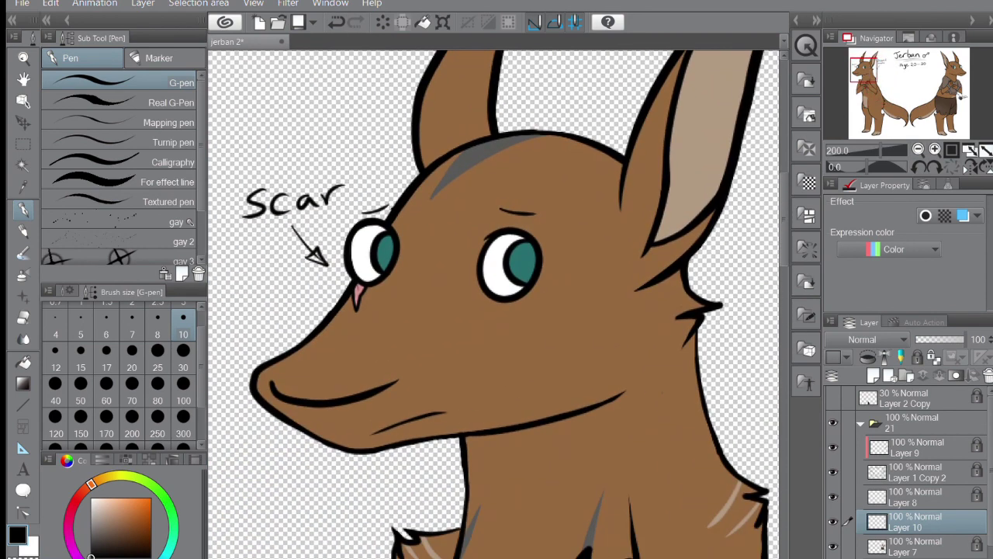
Move Layer 10 above Layer 9 and handwrite "Torn clothes" with two arrows pointing to the shirt and shorts.
{"action": "left_click_drag", "start_coordinate": [908, 526], "coordinate": [908, 434]}
{"action": "mouse_move", "coordinate": [941, 93]}
{"action": "left_mouse_down"}
{"action": "mouse_move", "coordinate": [960, 87]}
{"action": "mouse_move", "coordinate": [941, 104]}
{"action": "mouse_move", "coordinate": [941, 87]}
{"action": "left_mouse_up"}
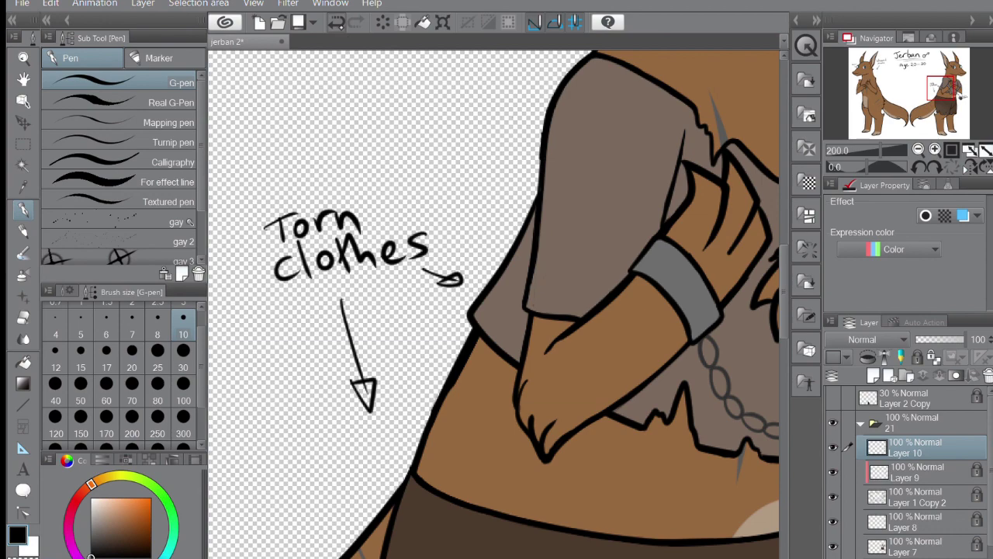
{"action": "key", "text": "ctrl+0"}
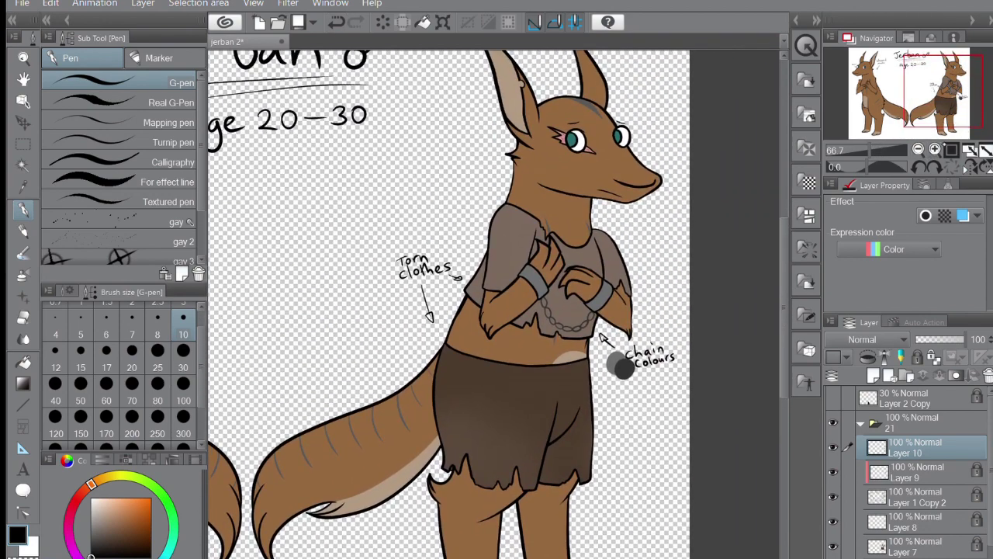
Draw thin black wrinkle lines under the left figure's eyes on a new layer with brush size 10.
{"action": "key", "text": "ctrl+shift+n"}
{"action": "scroll", "coordinate": [244, 166], "scroll_direction": "up", "scroll_amount": 10}
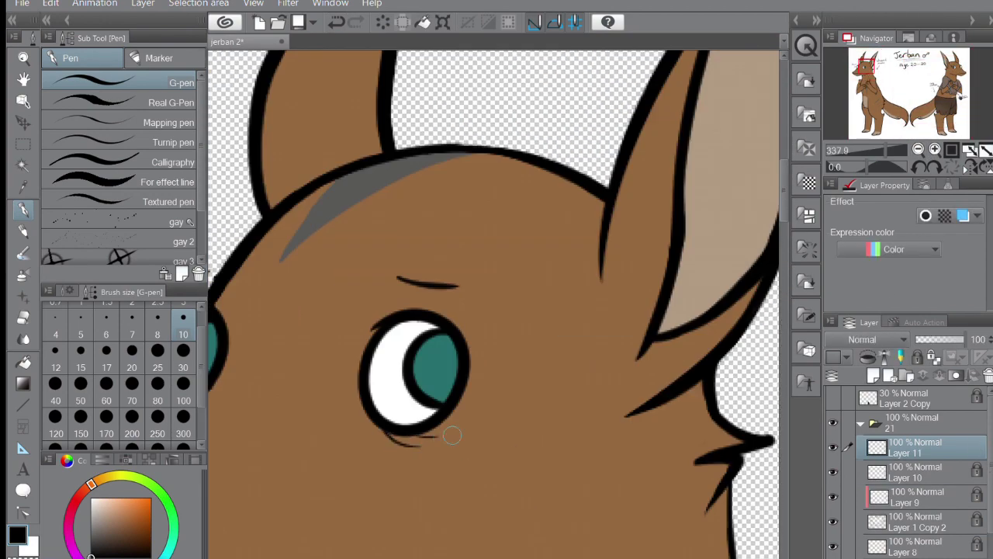
{"action": "key", "text": "ctrl+0"}
Duplicate Layer 11, mirror the copied wrinkles onto the right figure's face, and merge the copy into Layer 11.
{"action": "key", "text": "m"}
{"action": "key", "text": "ctrl+minus"}
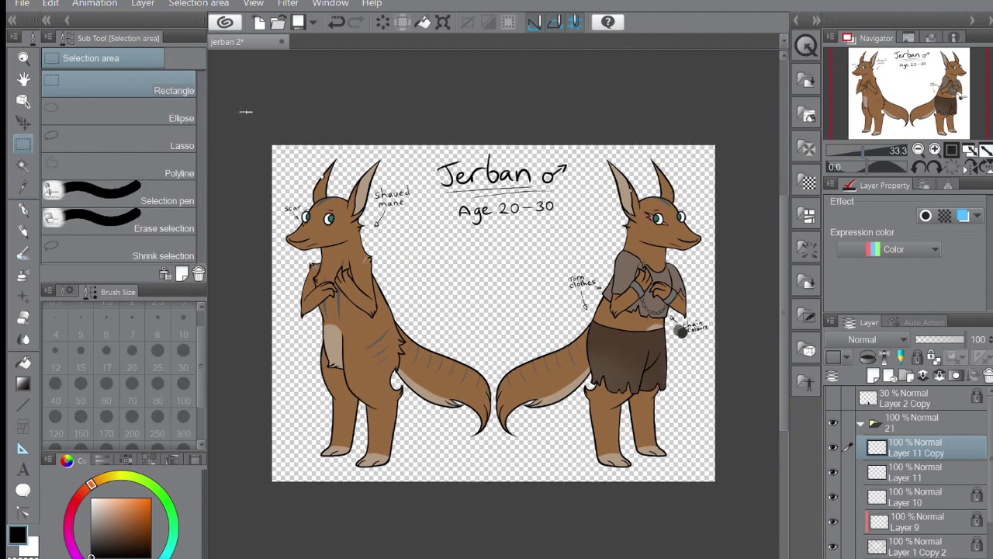
{"action": "left_click_drag", "start_coordinate": [256, 132], "coordinate": [730, 335]}
{"action": "key", "text": "ctrl+d"}
{"action": "scroll", "coordinate": [644, 221], "scroll_direction": "up", "scroll_amount": 6}
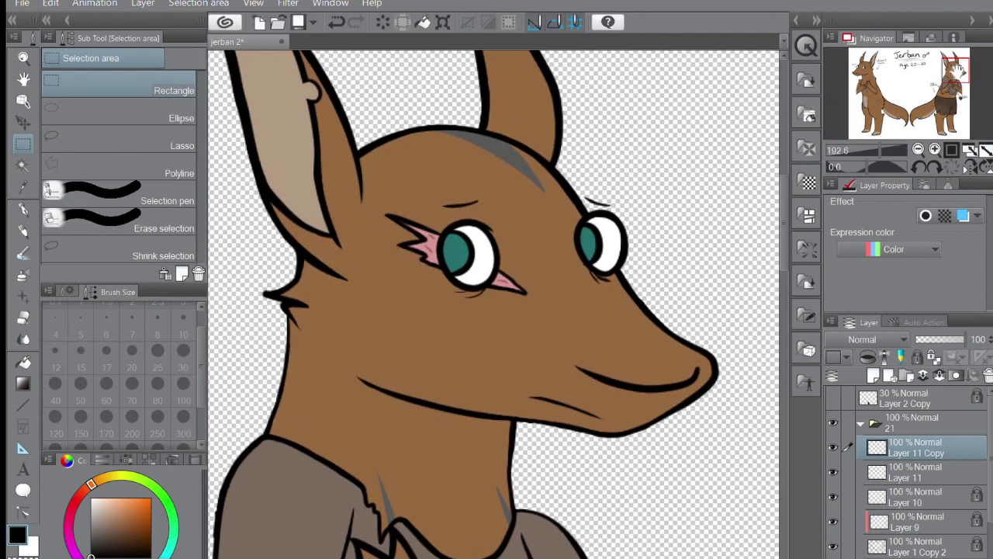
{"action": "key", "text": "Delete"}
{"action": "key", "text": "ctrl+0"}
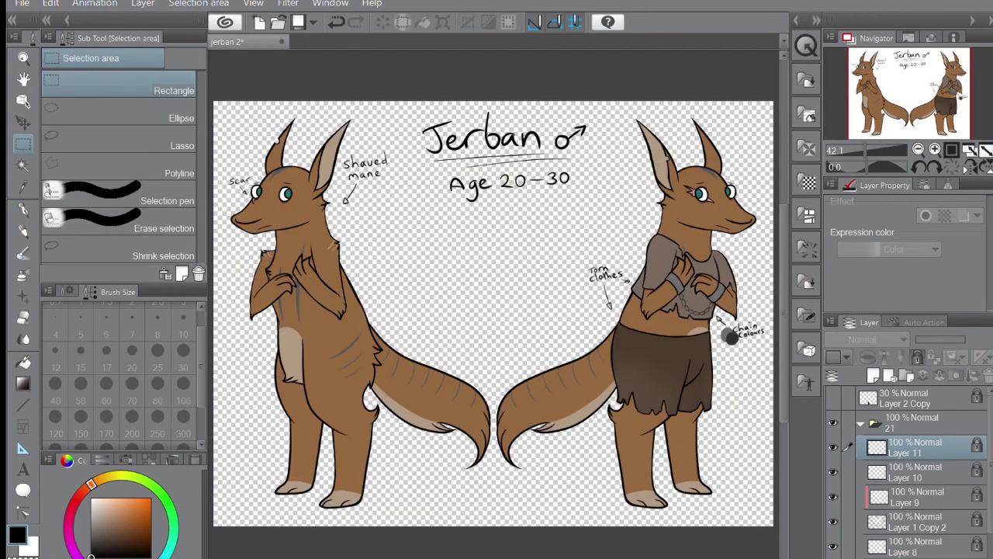